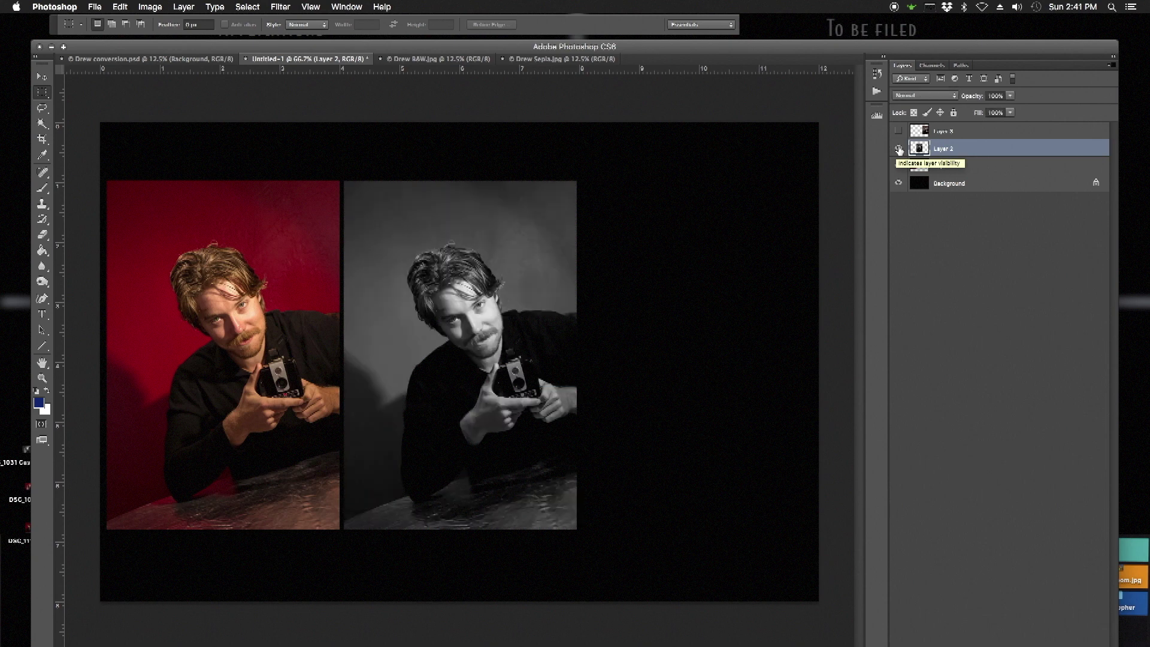
- Make Layer 3, holding the sepia version of the portrait, visible in the comparison document
{"action": "left_click", "coordinate": [898, 132]}
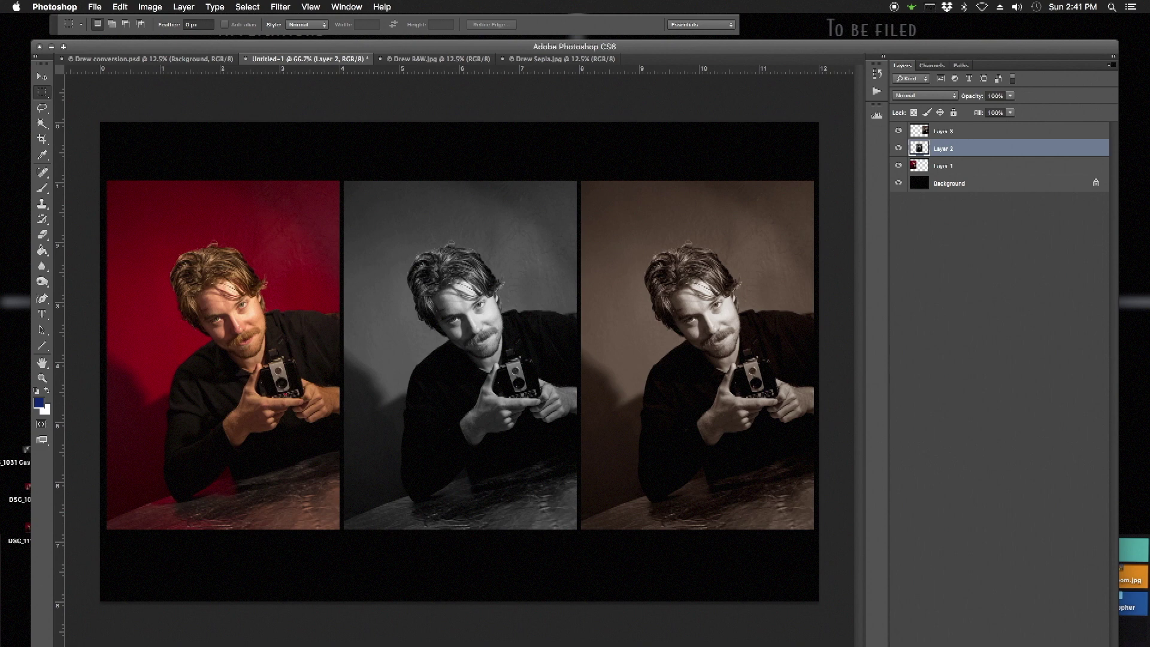
{"action": "key", "text": "super+Tab"}
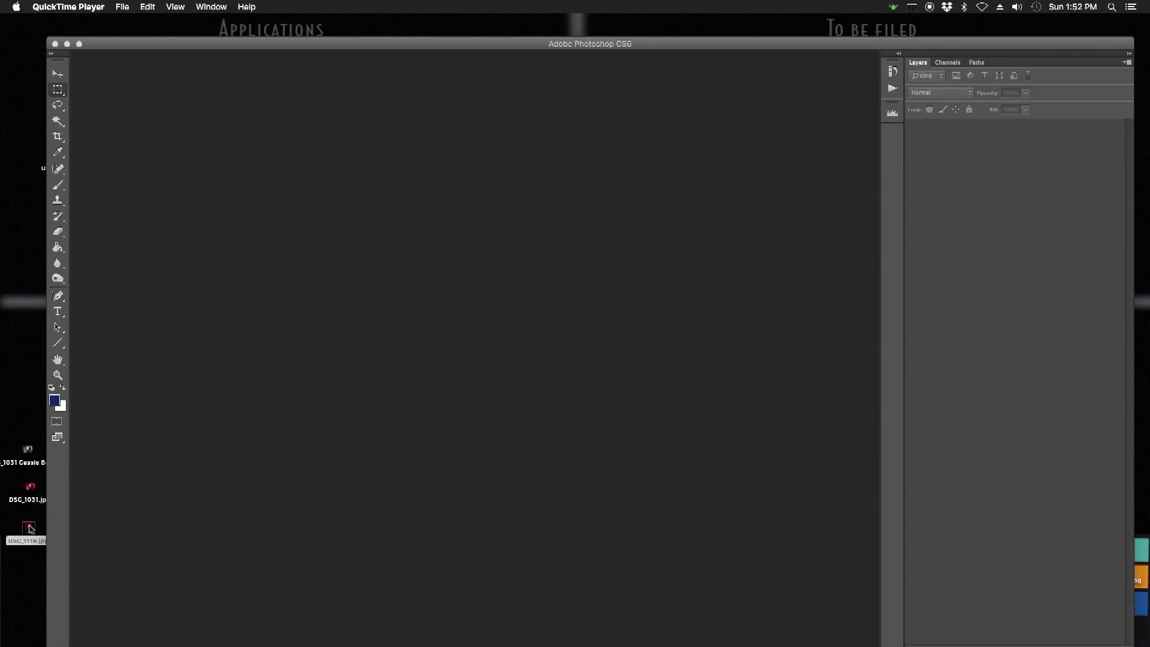
- Open DSC_1119.jpg from the desktop in Photoshop and fit the image on screen
{"action": "left_click_drag", "start_coordinate": [31, 529], "coordinate": [372, 314]}
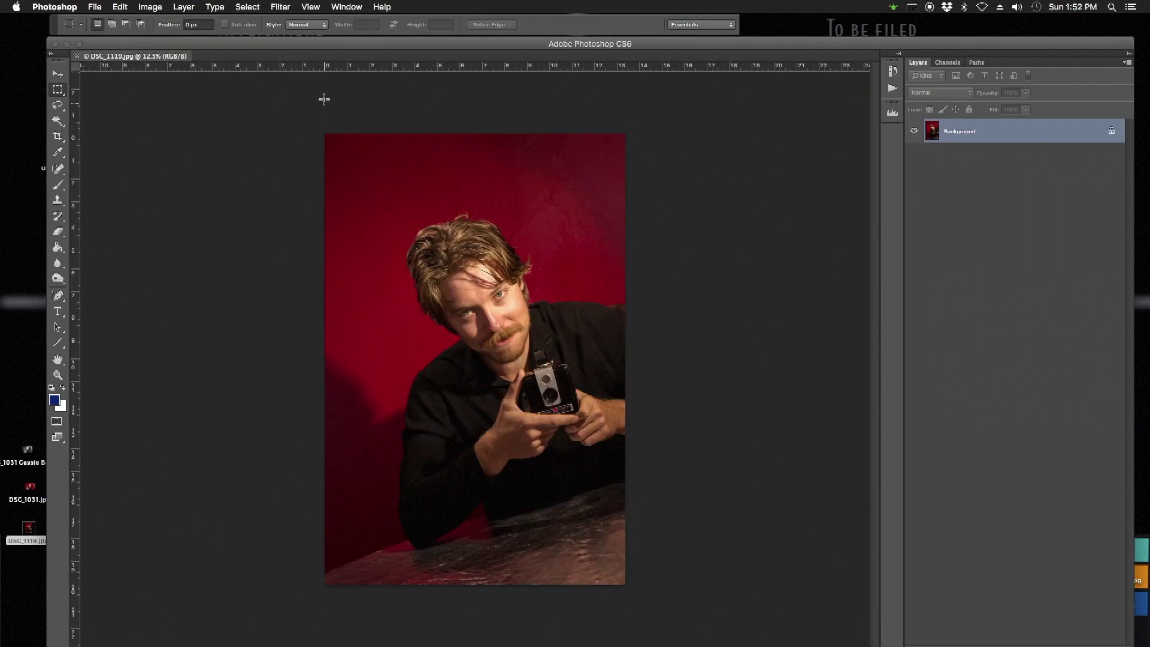
{"action": "left_click", "coordinate": [310, 7]}
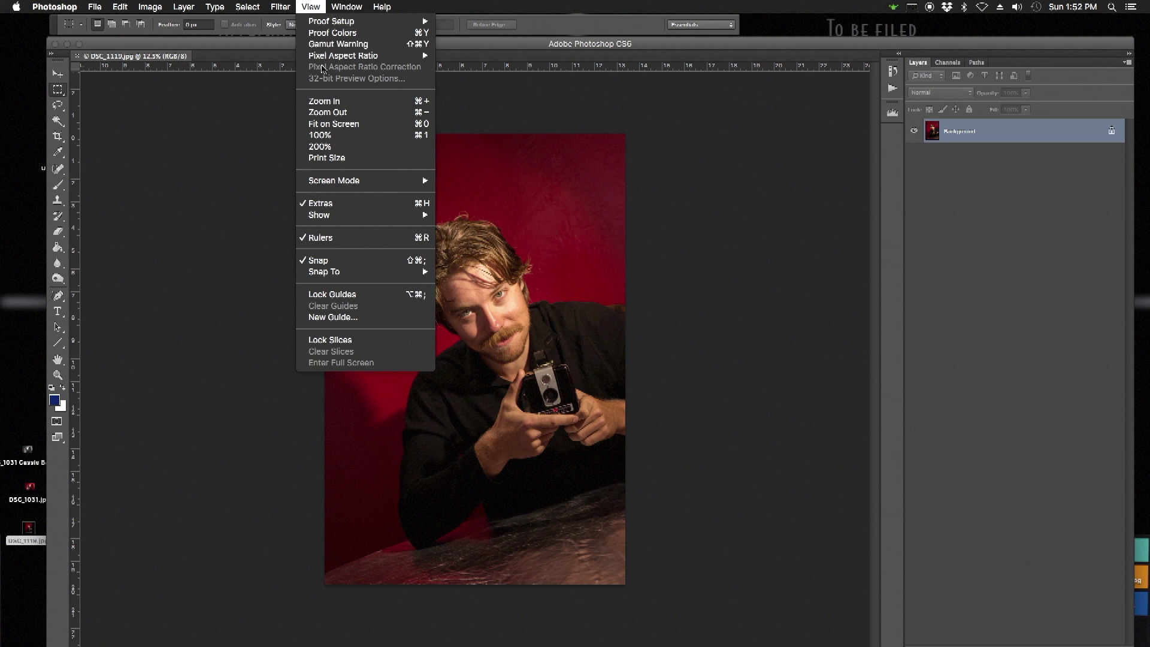
{"action": "left_click", "coordinate": [333, 124]}
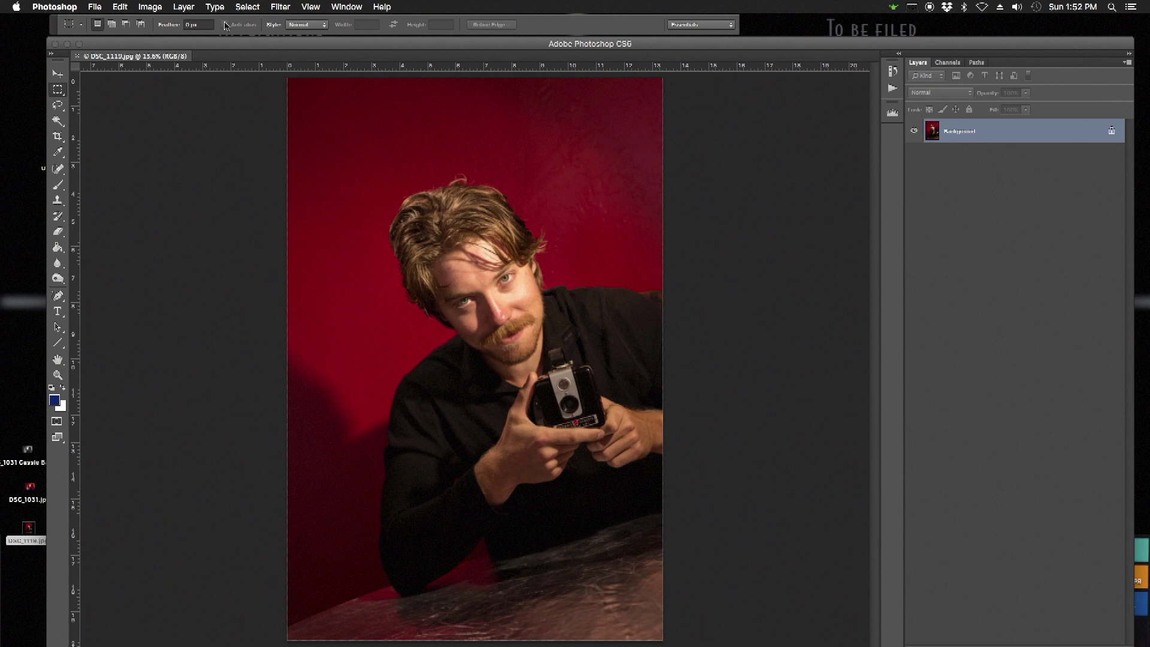
- Duplicate the Background layer within DSC_1119.jpg and name the copy B&W
{"action": "left_click", "coordinate": [187, 9]}
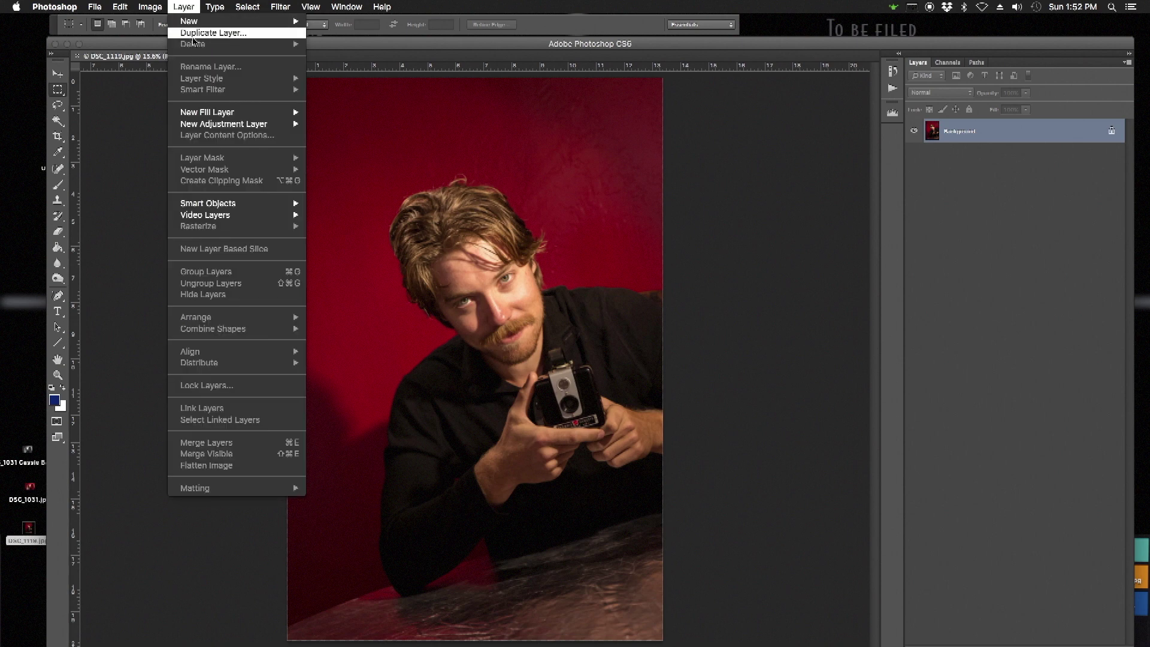
{"action": "left_click", "coordinate": [193, 35]}
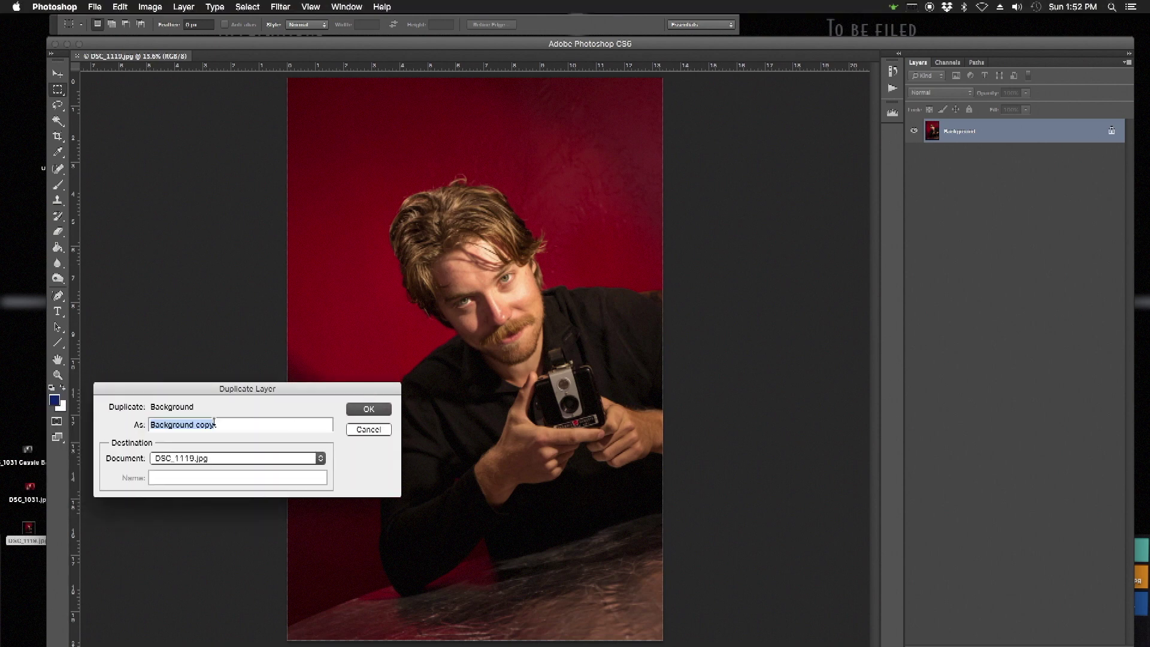
{"action": "type", "text": "B&W"}
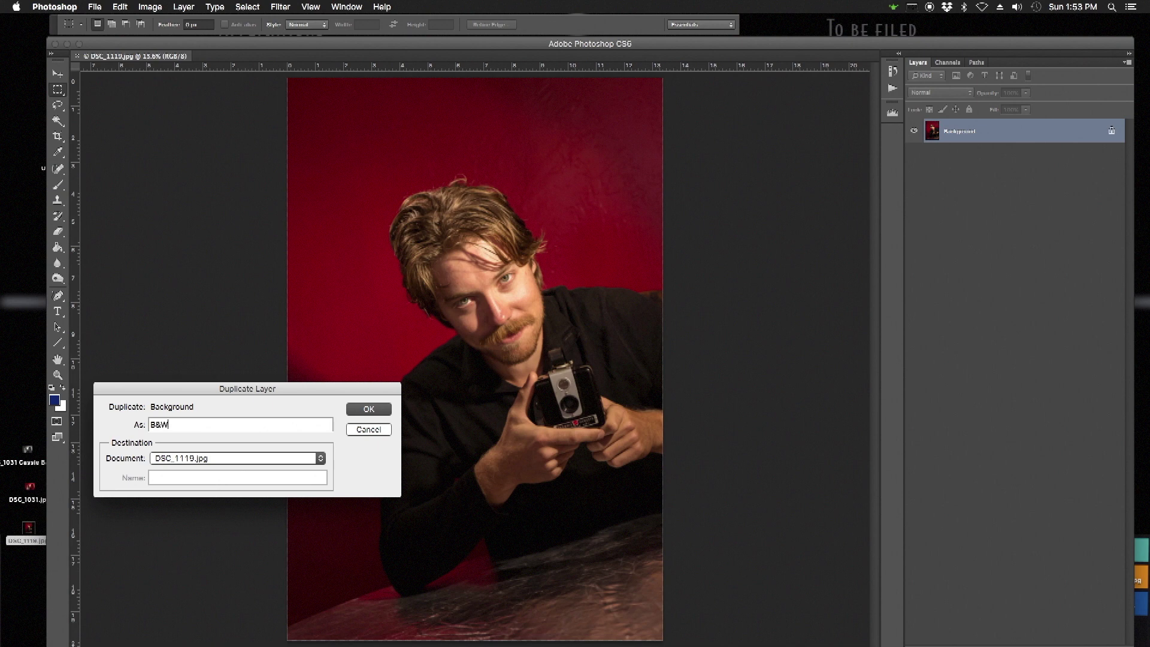
{"action": "left_click", "coordinate": [369, 410]}
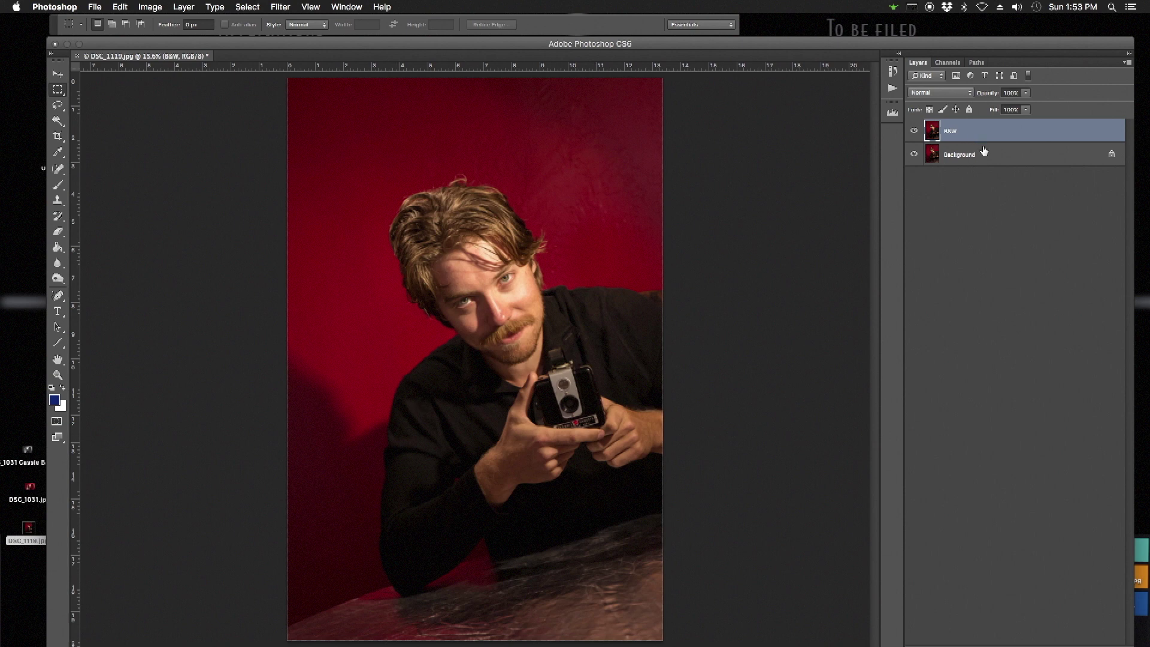
- Compare the B&W layer with Background by toggling its visibility, and leave B&W as the active layer
{"action": "left_click", "coordinate": [915, 132]}
{"action": "left_click", "coordinate": [915, 132]}
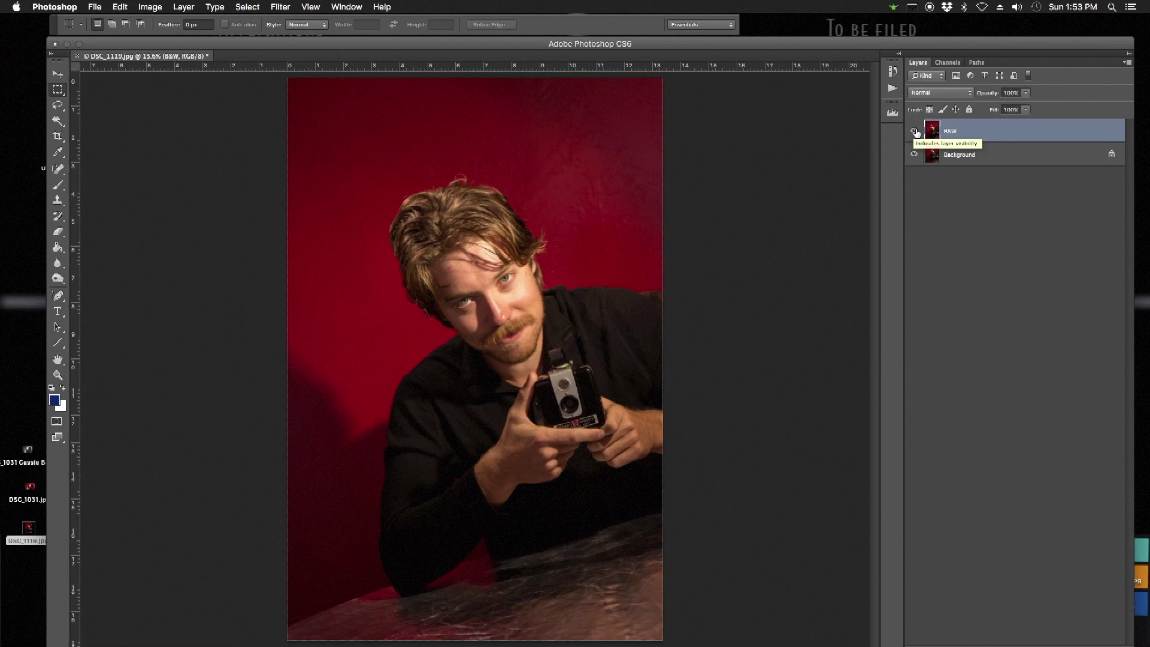
{"action": "left_click", "coordinate": [983, 154]}
{"action": "left_click", "coordinate": [981, 133]}
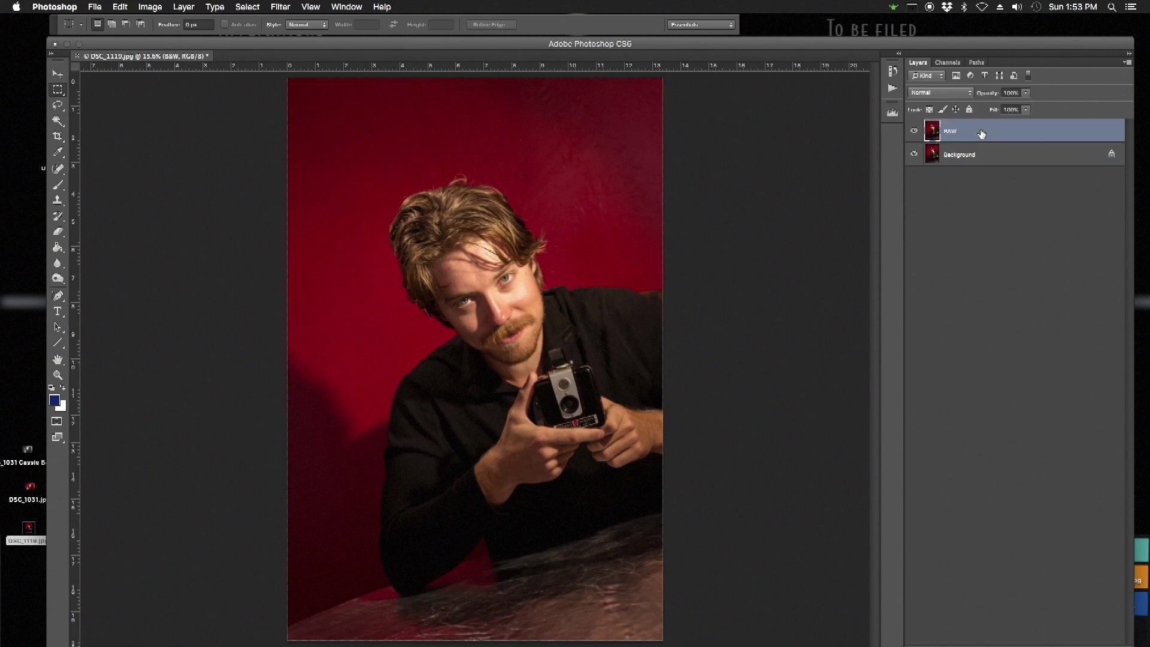
{"action": "left_click", "coordinate": [983, 153]}
{"action": "left_click", "coordinate": [980, 133]}
- Apply a Black & White adjustment to the B&W layer with Reds at about 79%, checking the preview against the original
{"action": "left_click", "coordinate": [144, 9]}
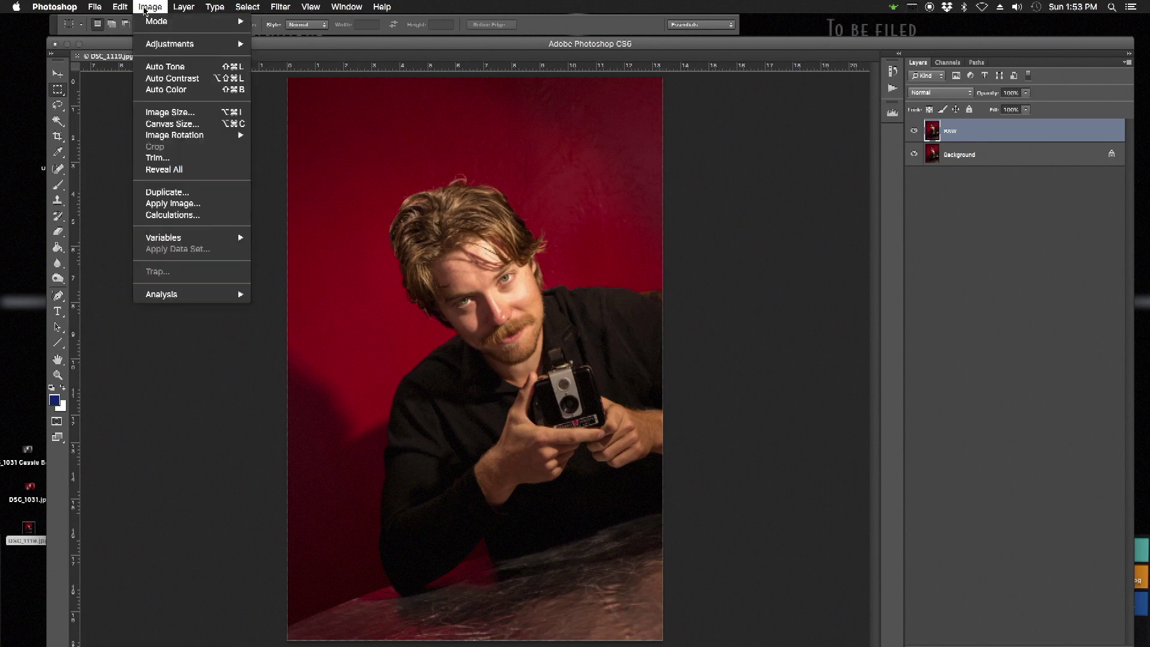
{"action": "mouse_move", "coordinate": [153, 44]}
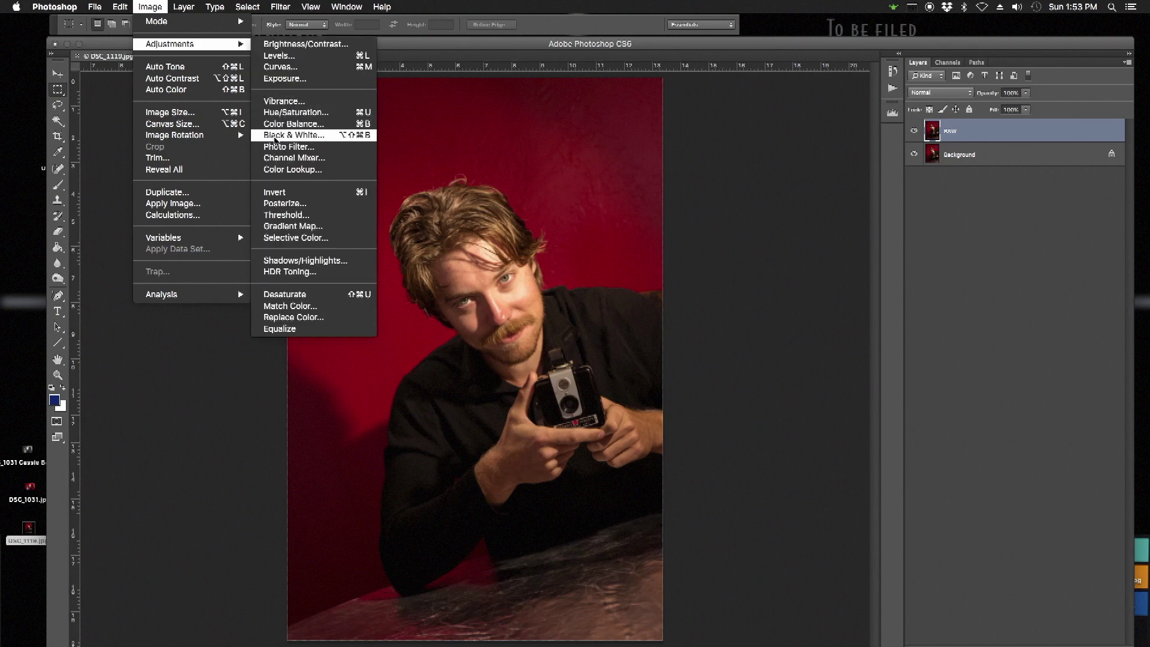
{"action": "left_click", "coordinate": [275, 136]}
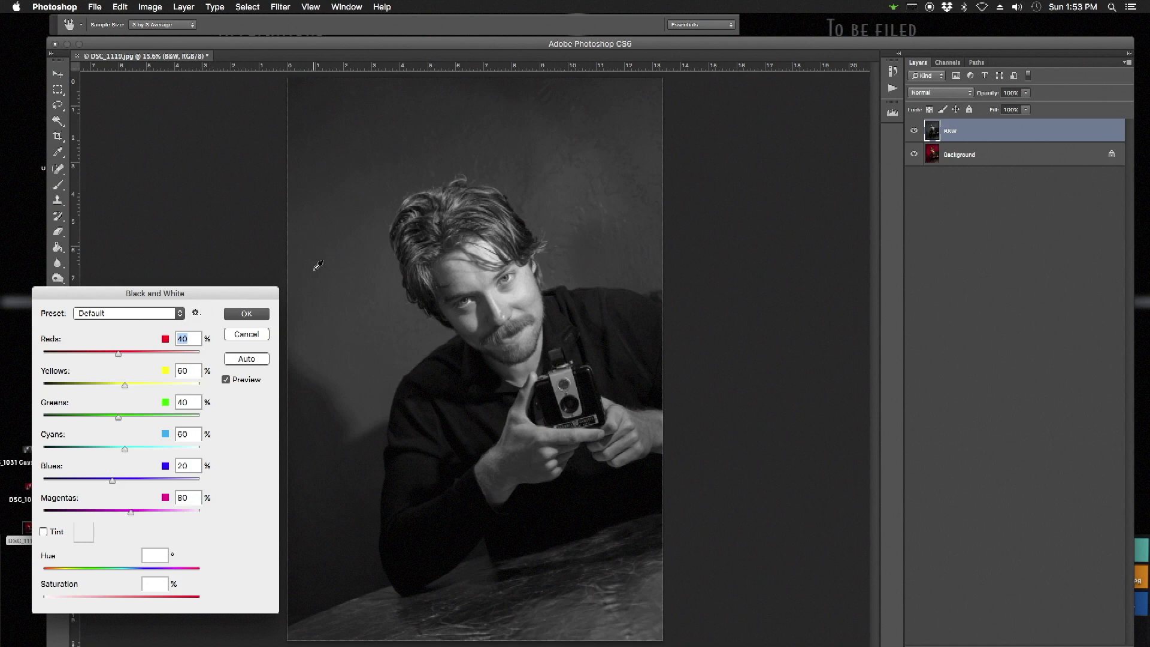
{"action": "mouse_move", "coordinate": [119, 354]}
{"action": "left_mouse_down"}
{"action": "mouse_move", "coordinate": [93, 354]}
{"action": "mouse_move", "coordinate": [172, 359]}
{"action": "mouse_move", "coordinate": [133, 353]}
{"action": "left_mouse_up"}
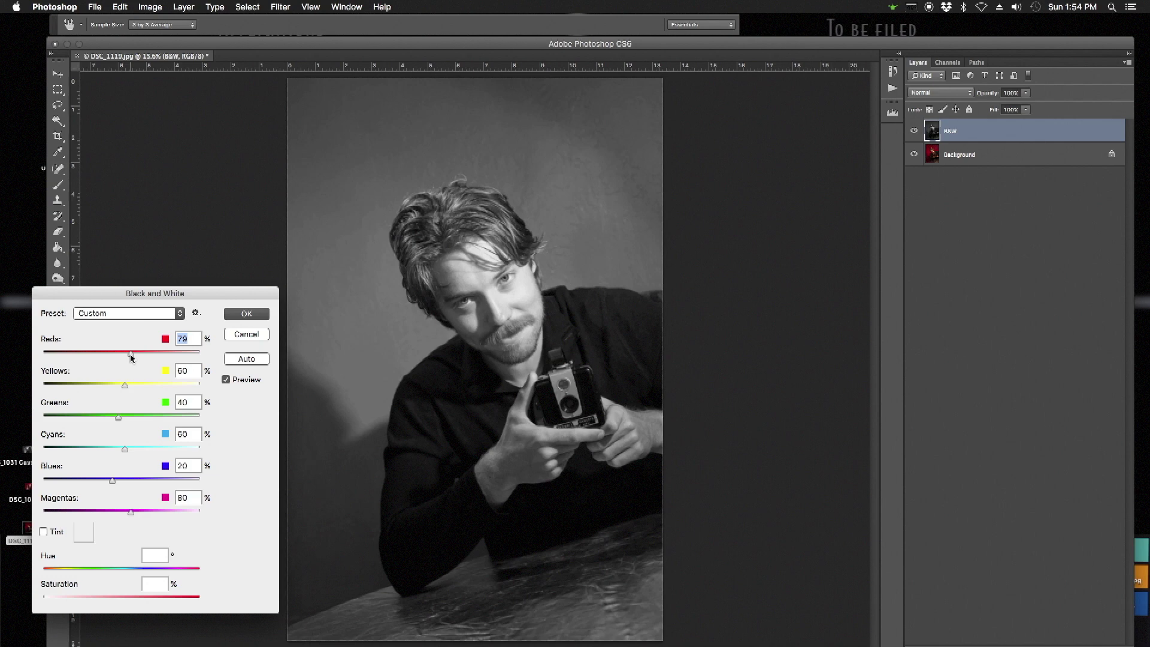
{"action": "left_click", "coordinate": [227, 380]}
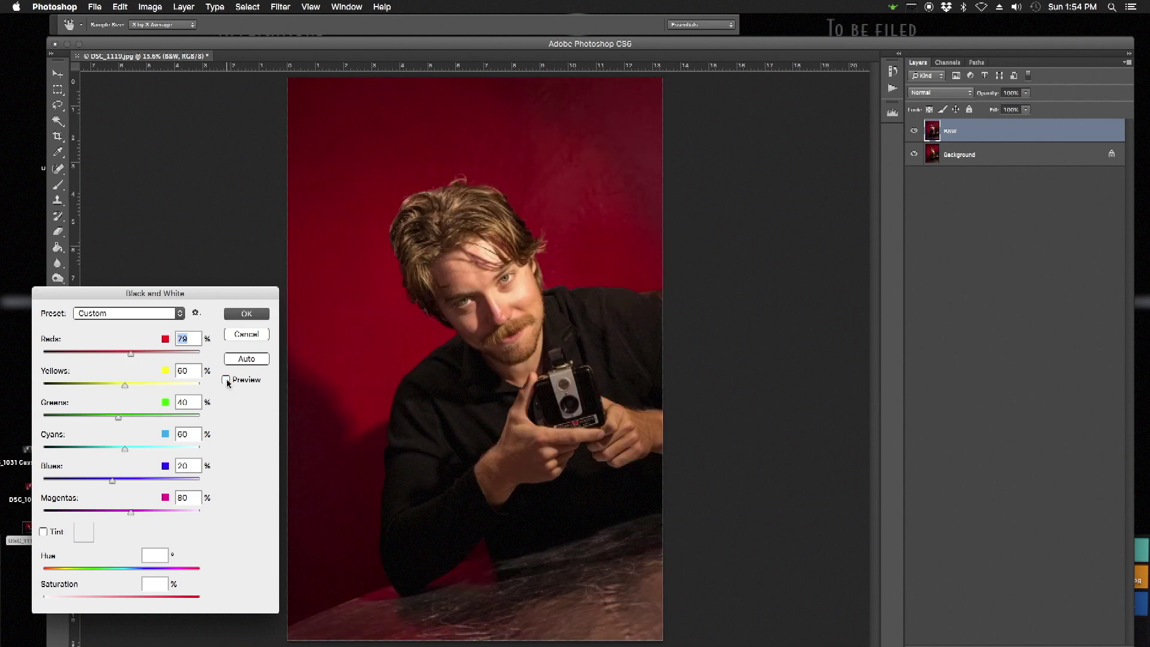
{"action": "left_click", "coordinate": [226, 380]}
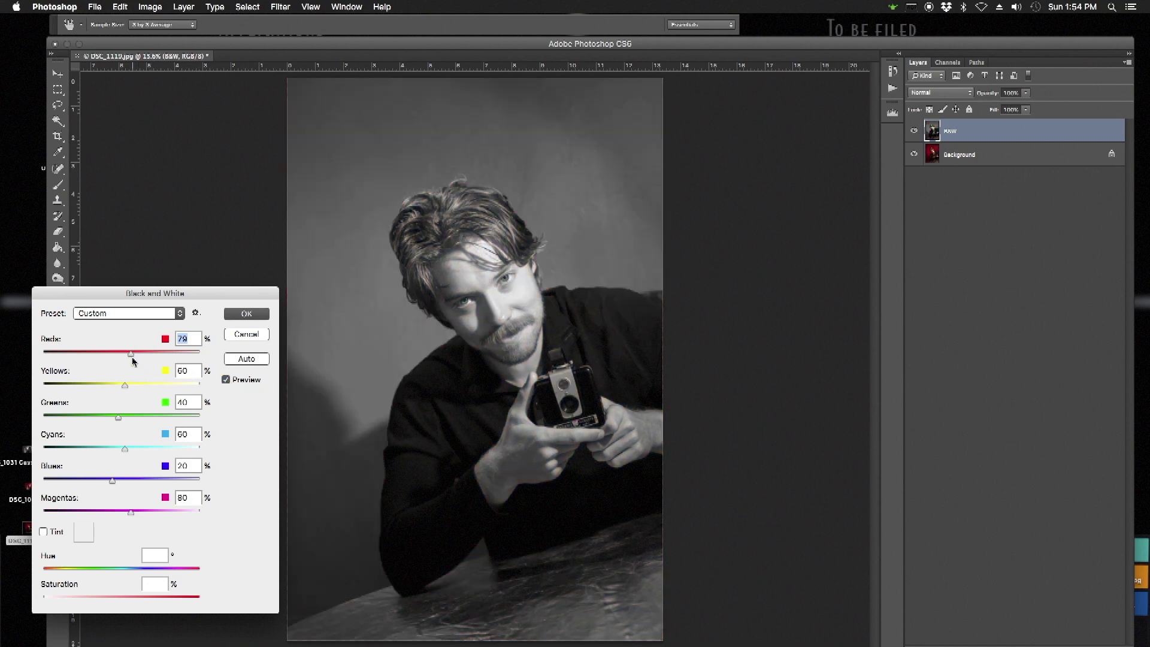
{"action": "left_click_drag", "start_coordinate": [133, 358], "coordinate": [130, 358]}
{"action": "left_click", "coordinate": [246, 314]}
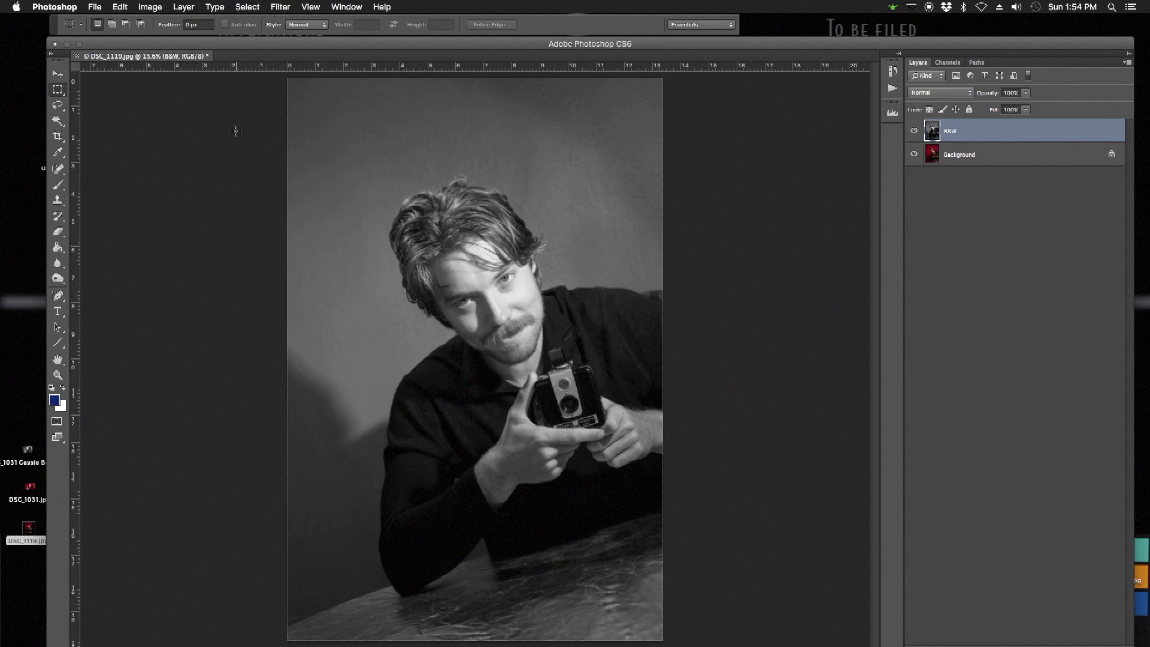
- Apply a Levels adjustment to the B&W layer with input levels 13, 0.86 and 253, comparing the preview before accepting
{"action": "left_click", "coordinate": [150, 7]}
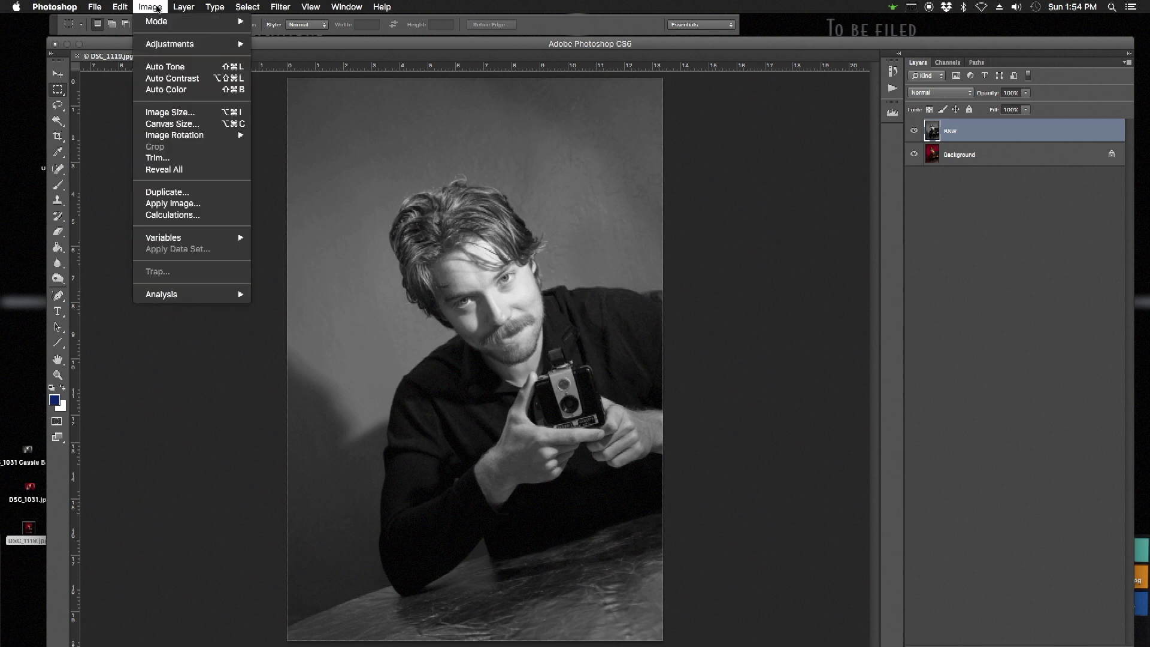
{"action": "mouse_move", "coordinate": [161, 44]}
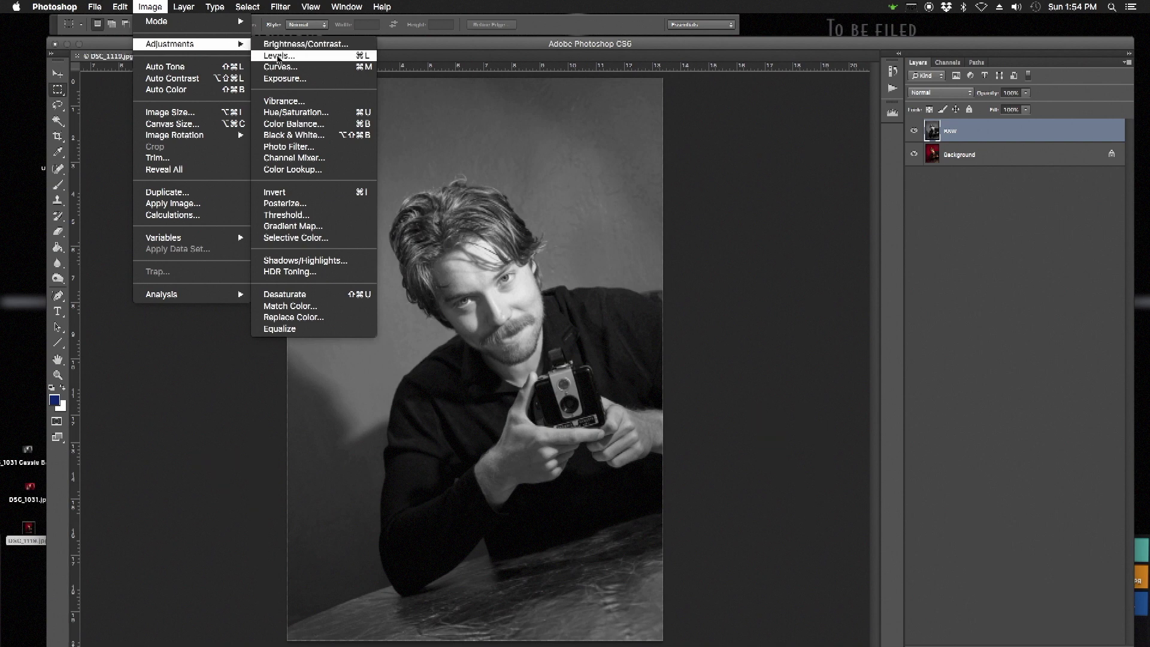
{"action": "left_click", "coordinate": [278, 56]}
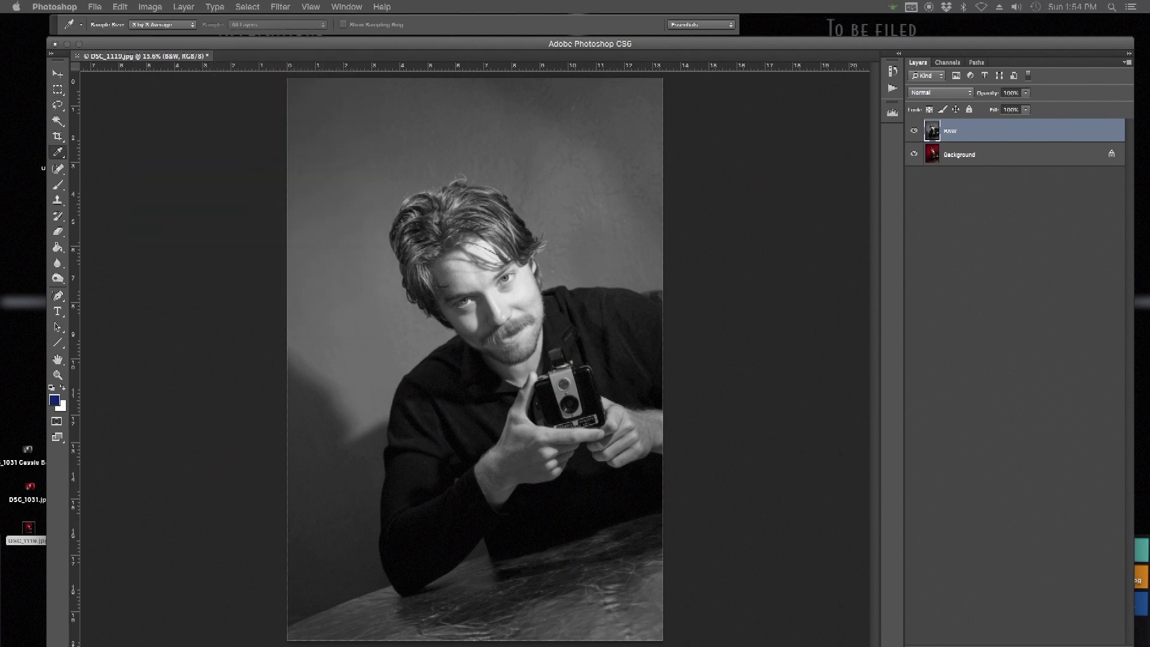
{"action": "left_click_drag", "start_coordinate": [135, 317], "coordinate": [185, 326]}
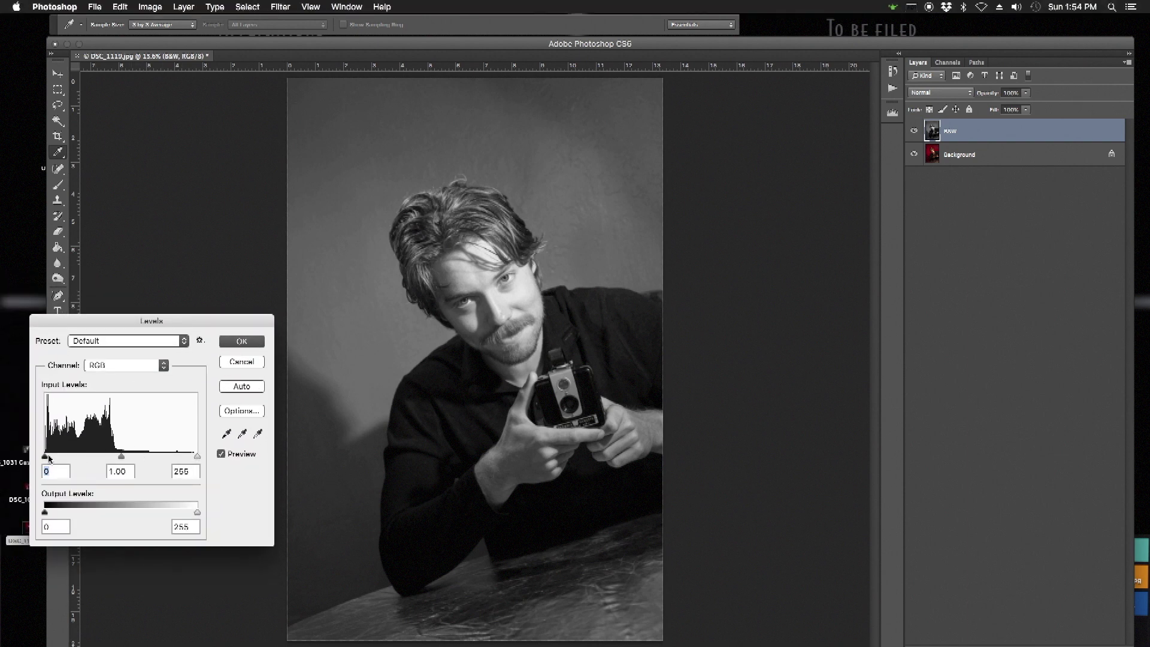
{"action": "left_click_drag", "start_coordinate": [45, 458], "coordinate": [53, 459]}
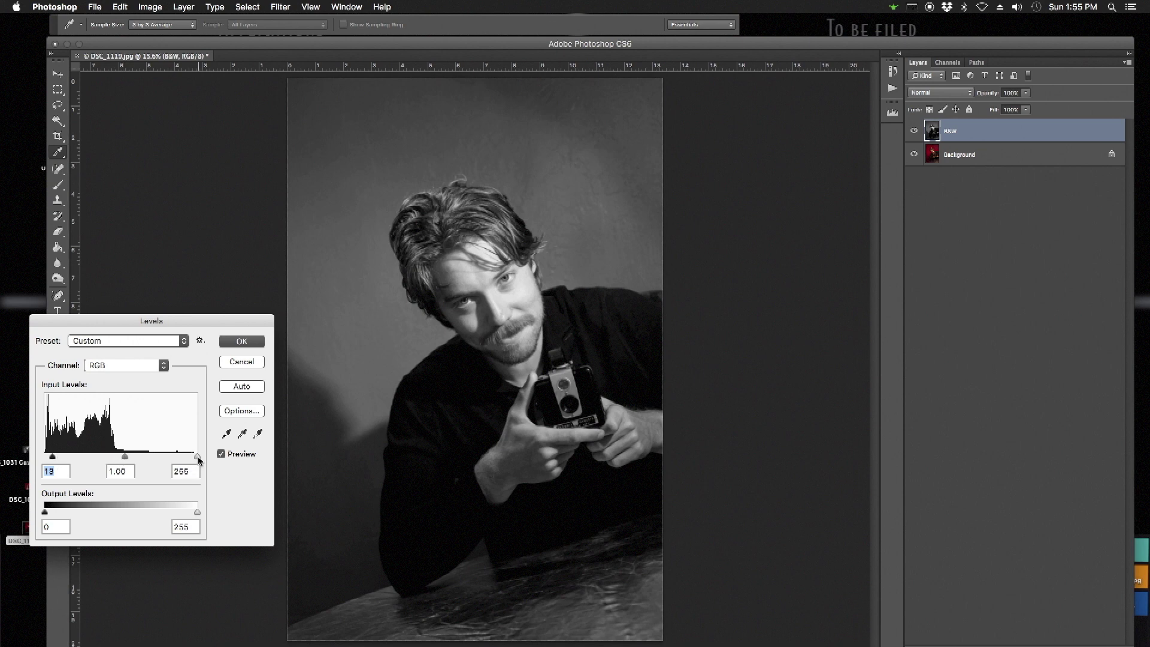
{"action": "left_click_drag", "start_coordinate": [198, 458], "coordinate": [198, 459]}
{"action": "left_click_drag", "start_coordinate": [125, 458], "coordinate": [131, 459]}
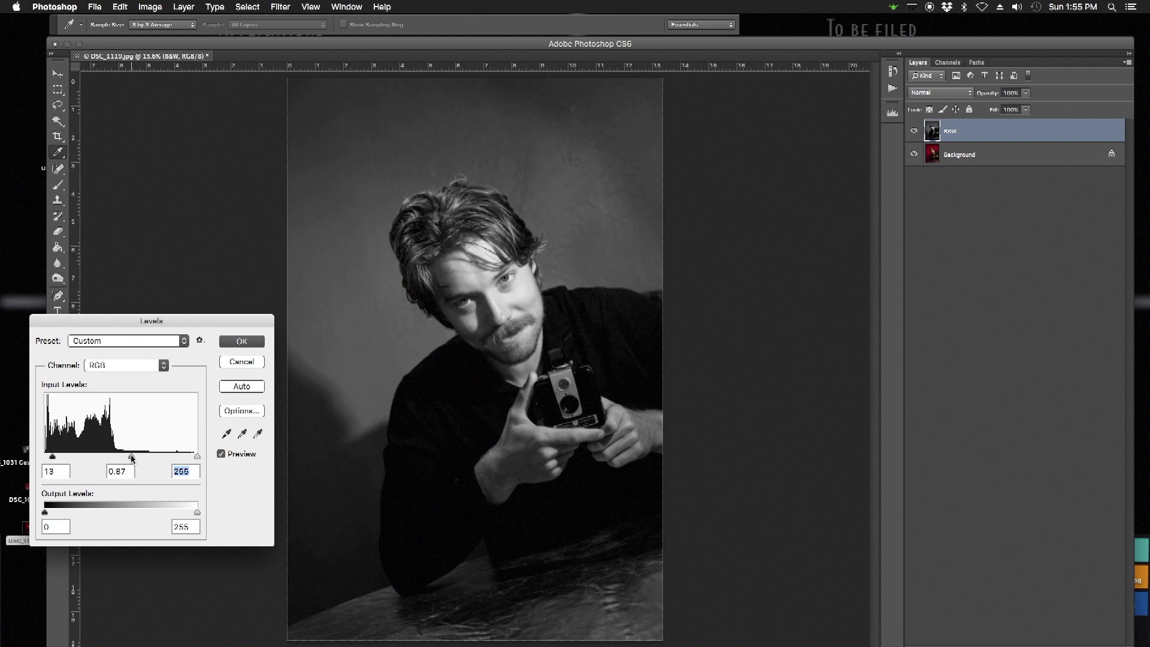
{"action": "mouse_move", "coordinate": [132, 459]}
{"action": "left_mouse_down"}
{"action": "mouse_move", "coordinate": [197, 460]}
{"action": "mouse_move", "coordinate": [133, 459]}
{"action": "left_mouse_up"}
{"action": "left_click", "coordinate": [221, 455]}
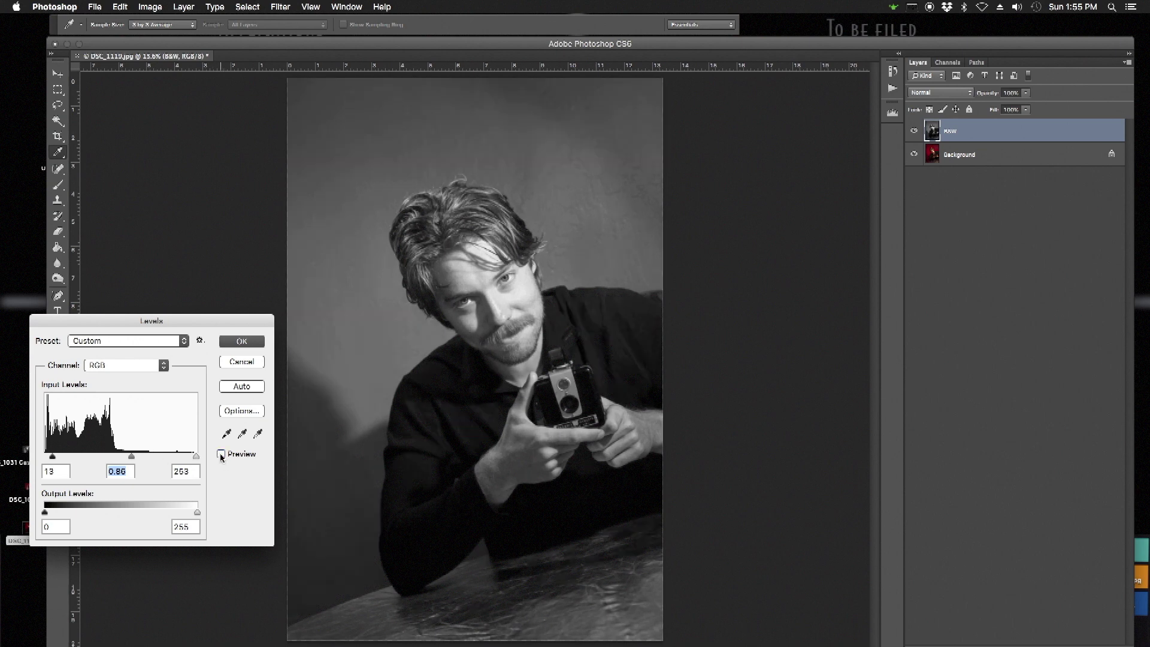
{"action": "left_click", "coordinate": [221, 455]}
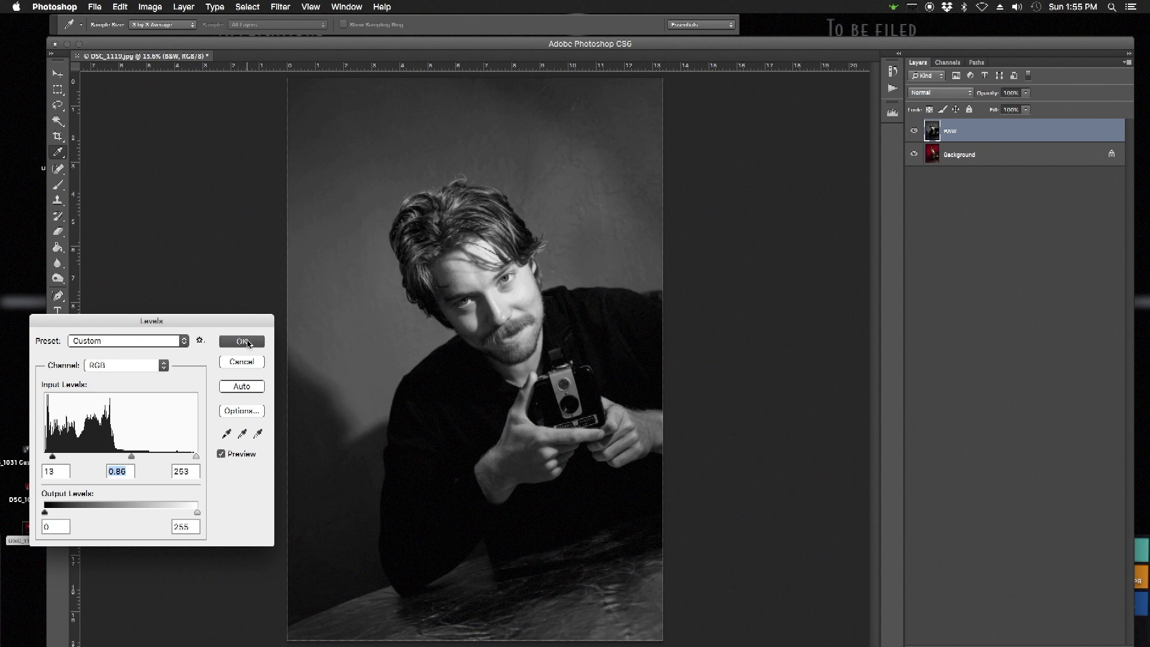
{"action": "left_click", "coordinate": [247, 343]}
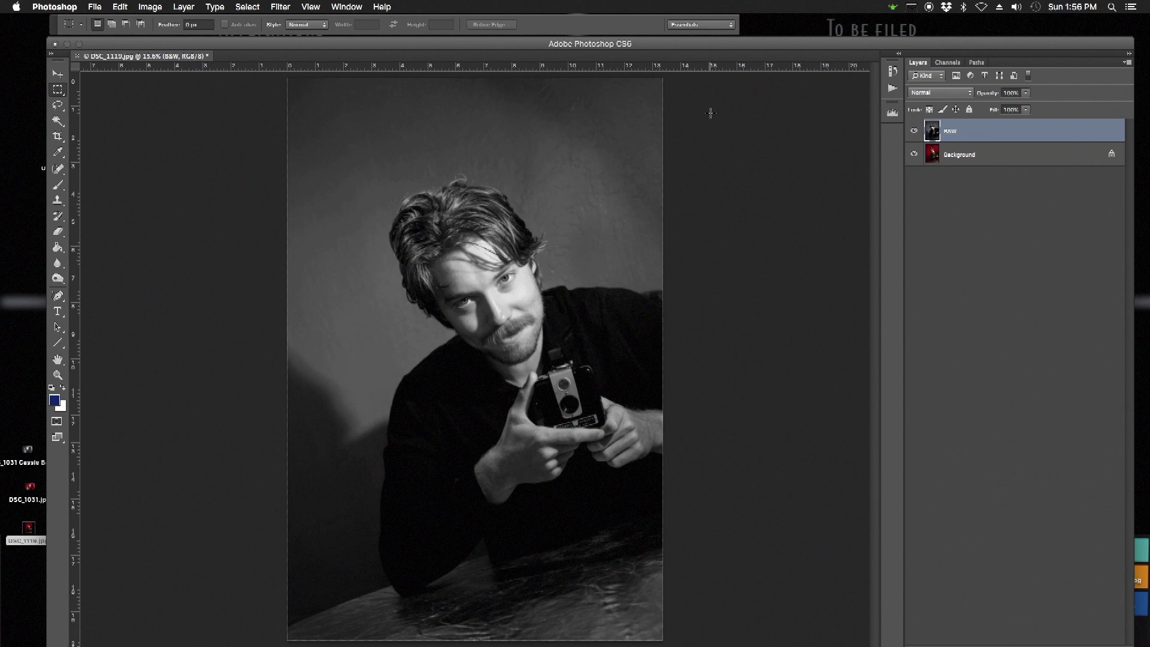
- Duplicate the B&W layer within the same document and name the duplicate Sepia copy
{"action": "left_click", "coordinate": [184, 7]}
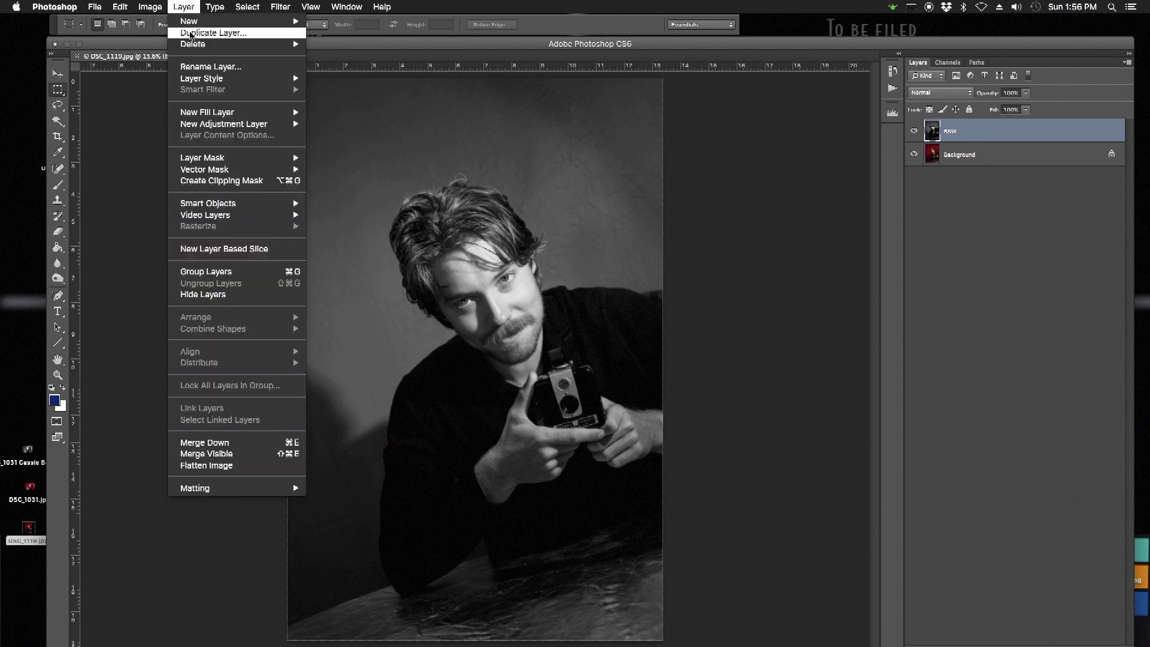
{"action": "left_click", "coordinate": [191, 33]}
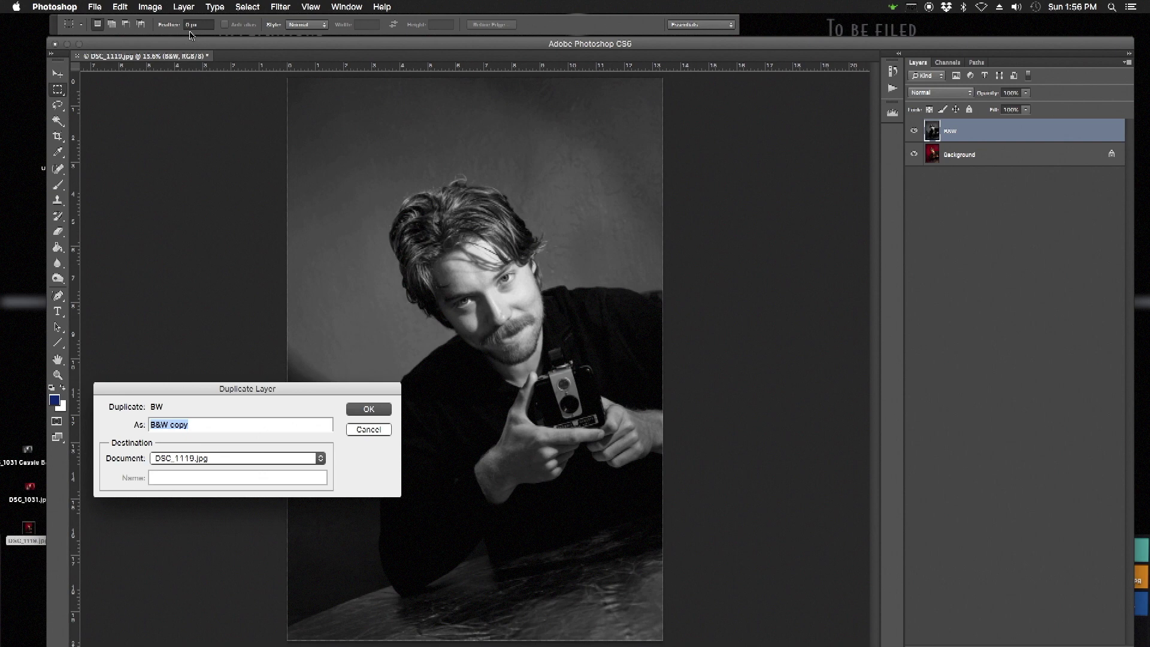
{"action": "left_click", "coordinate": [157, 424]}
{"action": "double_click", "coordinate": [156, 424]}
{"action": "type", "text": "Sepia"}
{"action": "left_click", "coordinate": [372, 408]}
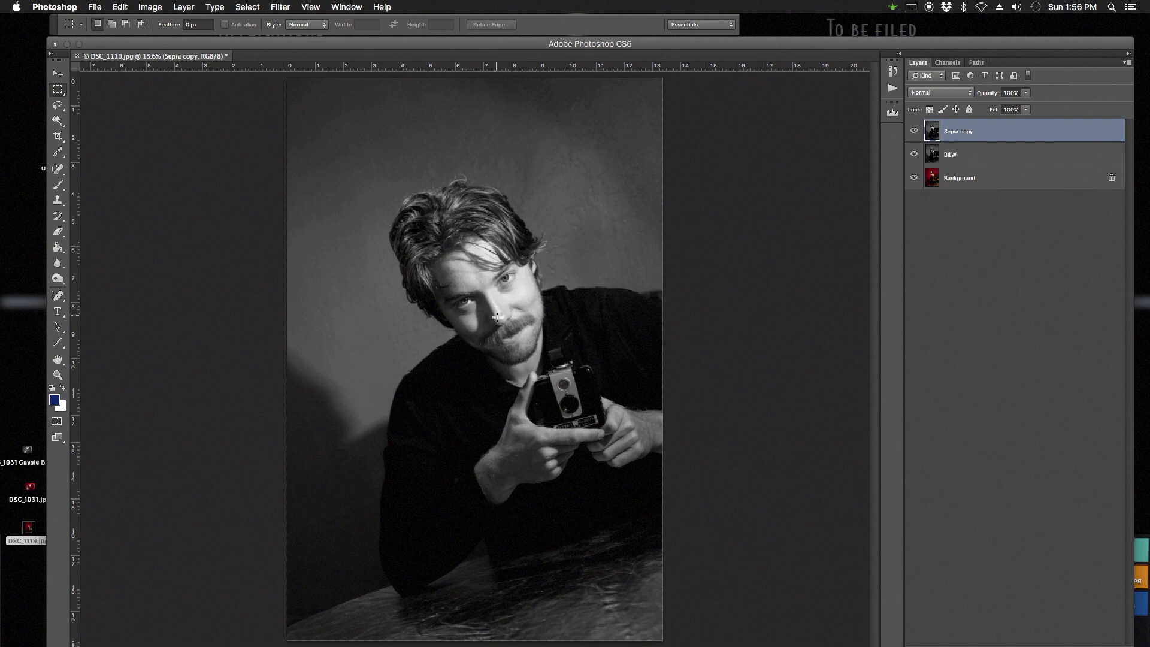
- Apply a Color Balance adjustment to the Sepia copy layer with midtone levels +27, 0 and -19, comparing the preview before accepting
{"action": "left_click", "coordinate": [153, 10]}
{"action": "mouse_move", "coordinate": [211, 48]}
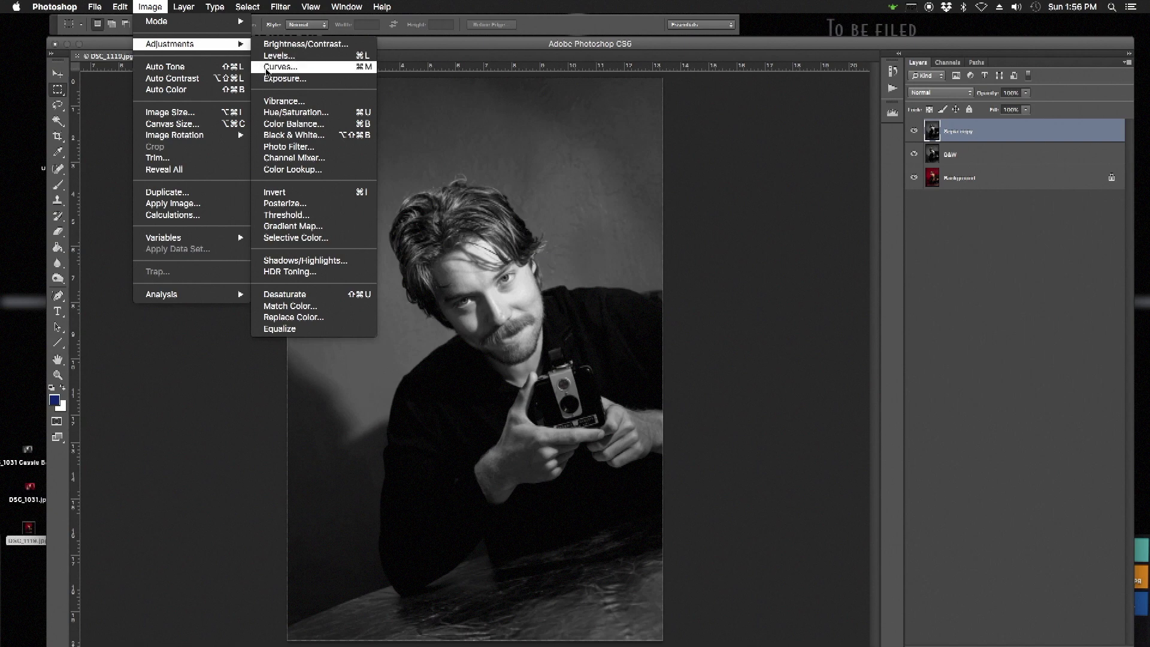
{"action": "left_click", "coordinate": [289, 124]}
{"action": "key", "text": "i"}
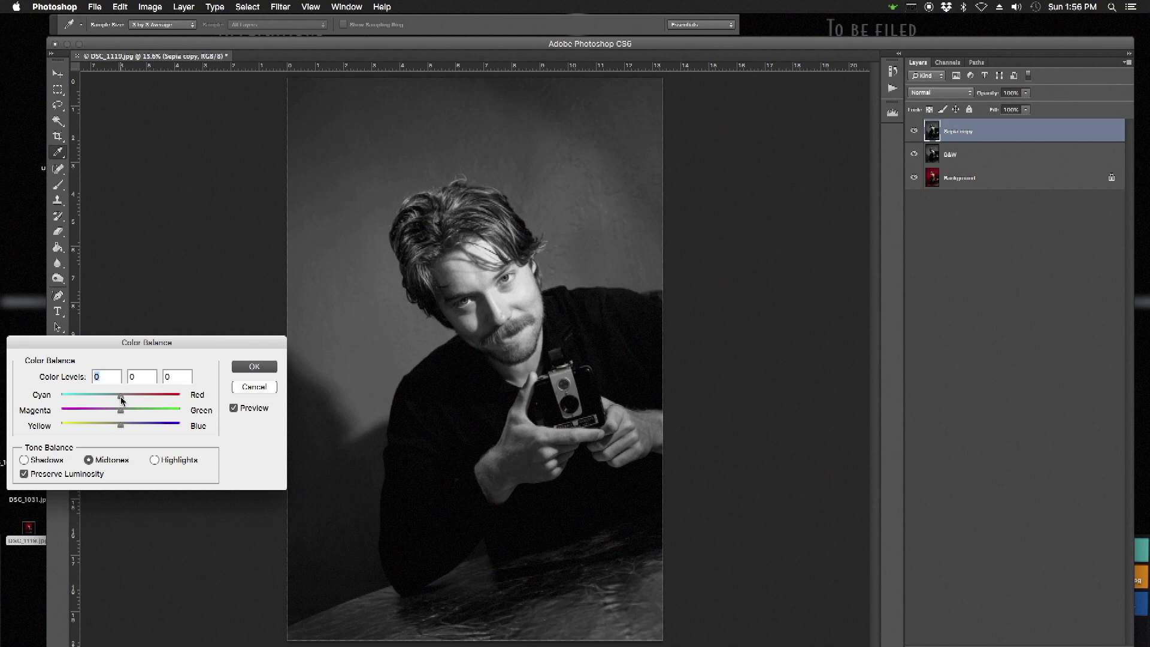
{"action": "left_click_drag", "start_coordinate": [122, 400], "coordinate": [137, 401]}
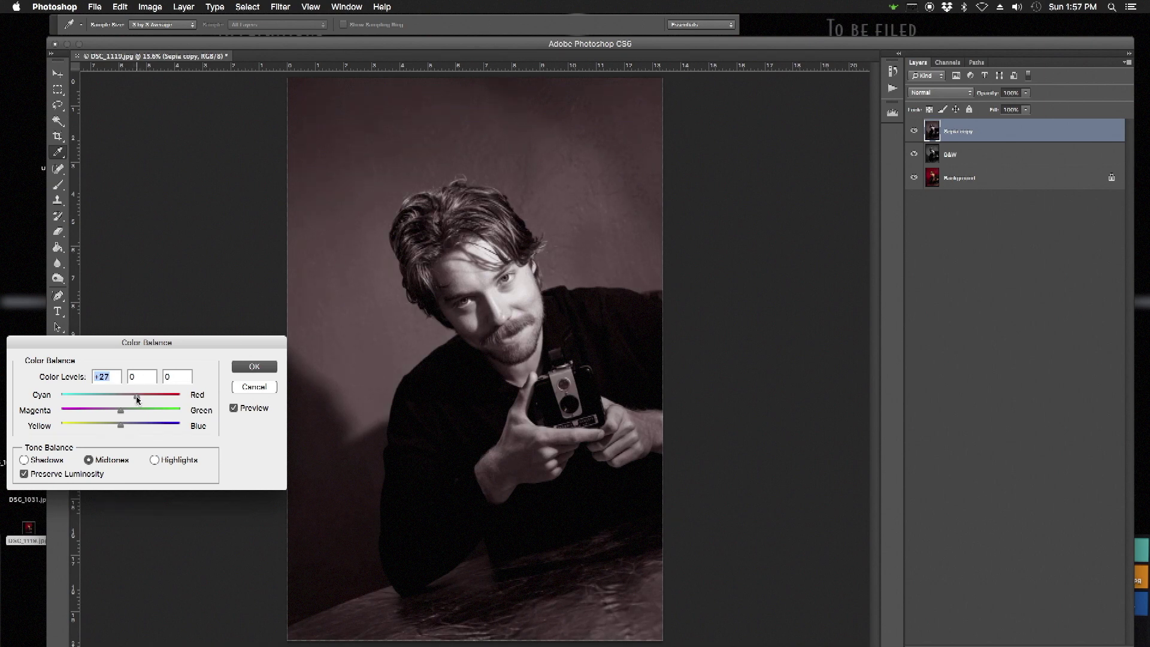
{"action": "left_click_drag", "start_coordinate": [122, 427], "coordinate": [110, 429]}
{"action": "left_click_drag", "start_coordinate": [112, 427], "coordinate": [110, 426]}
{"action": "left_click", "coordinate": [234, 408]}
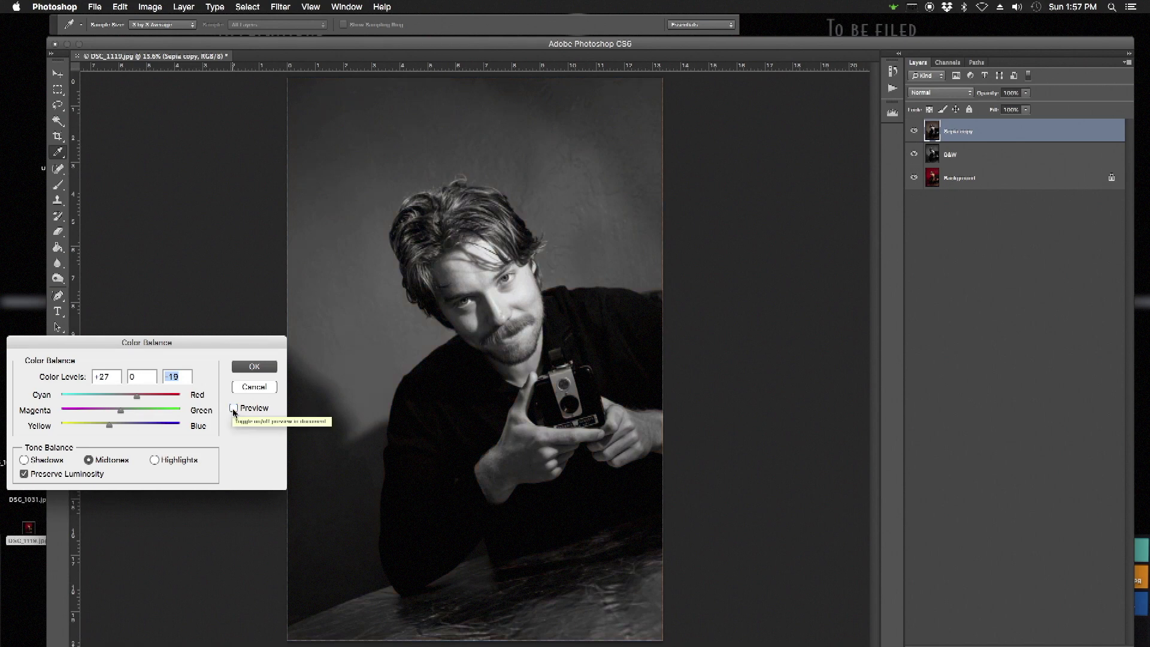
{"action": "left_click", "coordinate": [233, 410]}
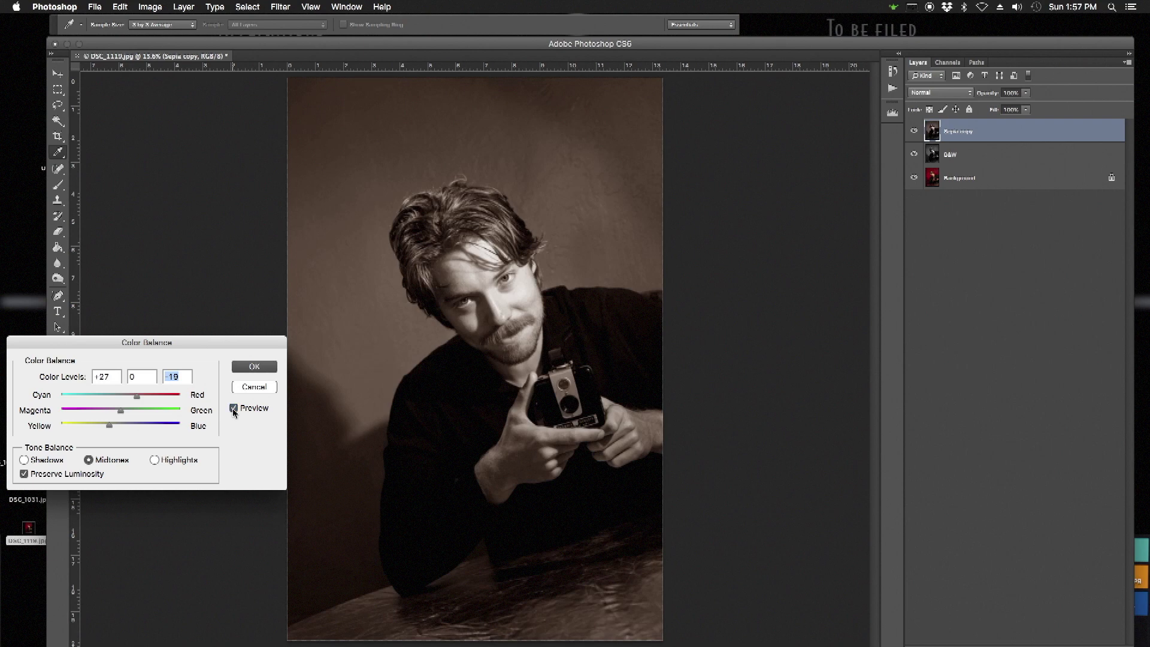
{"action": "left_click", "coordinate": [234, 409]}
{"action": "left_click", "coordinate": [234, 409]}
{"action": "left_click", "coordinate": [254, 368]}
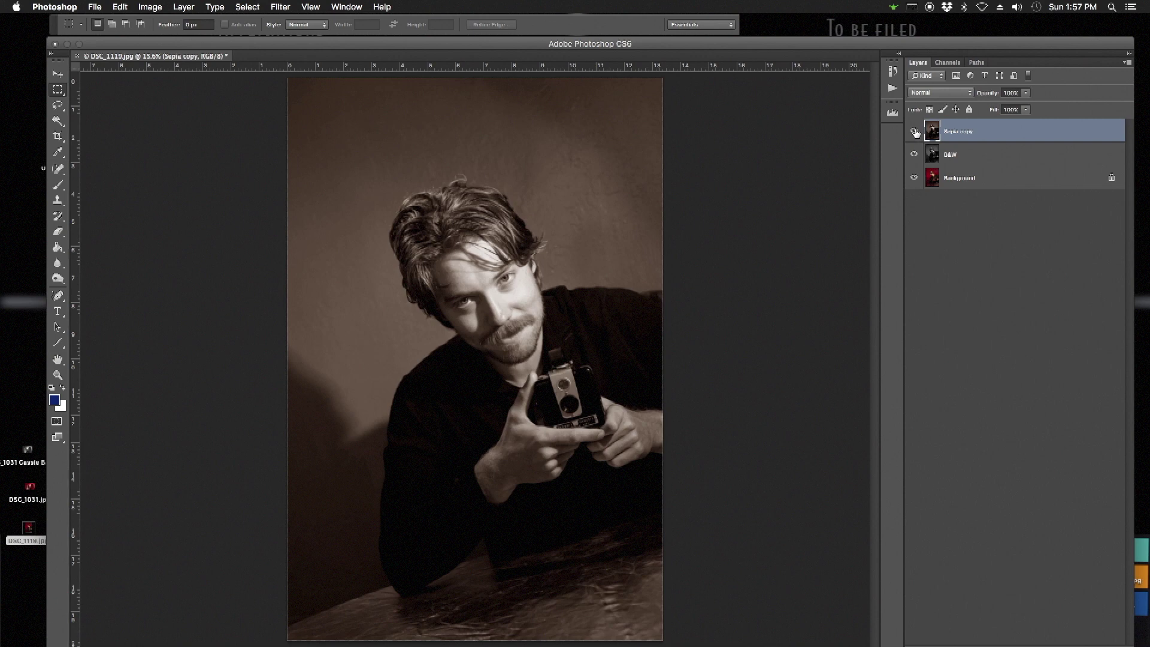
- Compare the colour, black-and-white and sepia versions by toggling the visibility of the Sepia copy and B&W layers
{"action": "left_click", "coordinate": [915, 131]}
{"action": "left_click", "coordinate": [915, 154]}
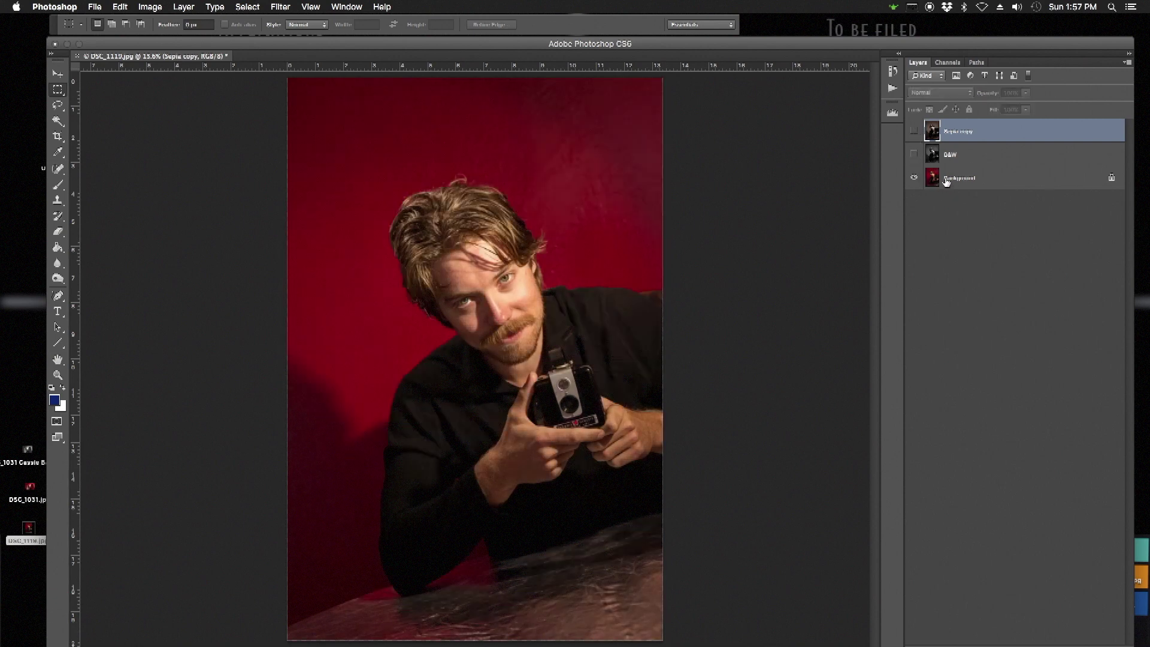
{"action": "left_click", "coordinate": [915, 154]}
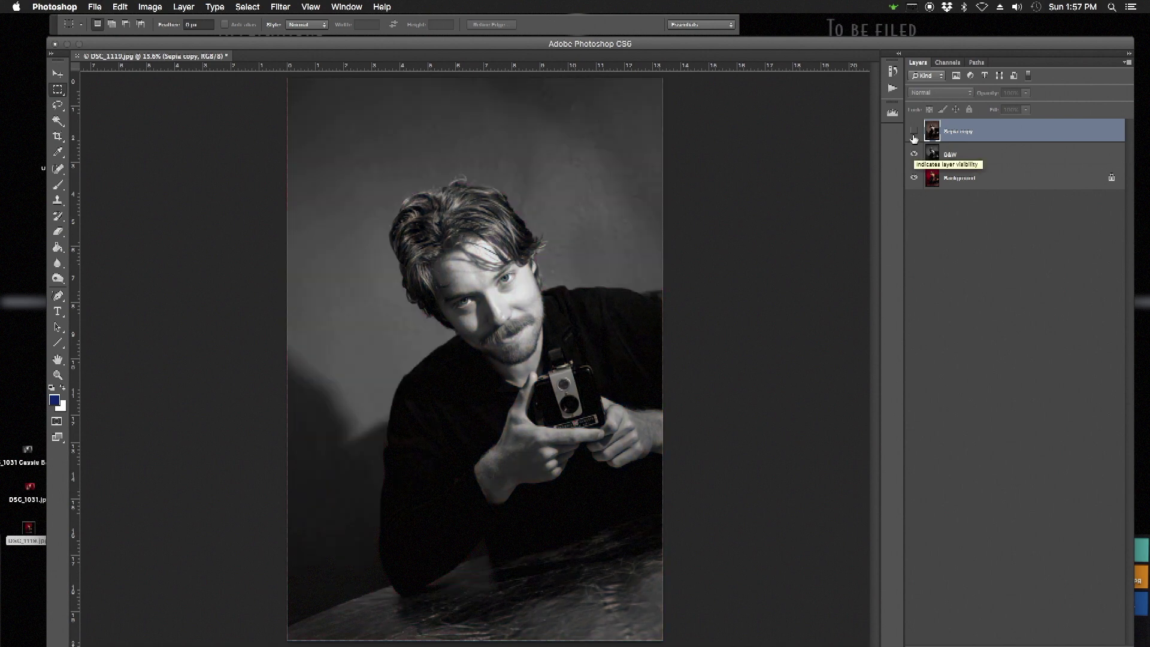
{"action": "left_click", "coordinate": [915, 131]}
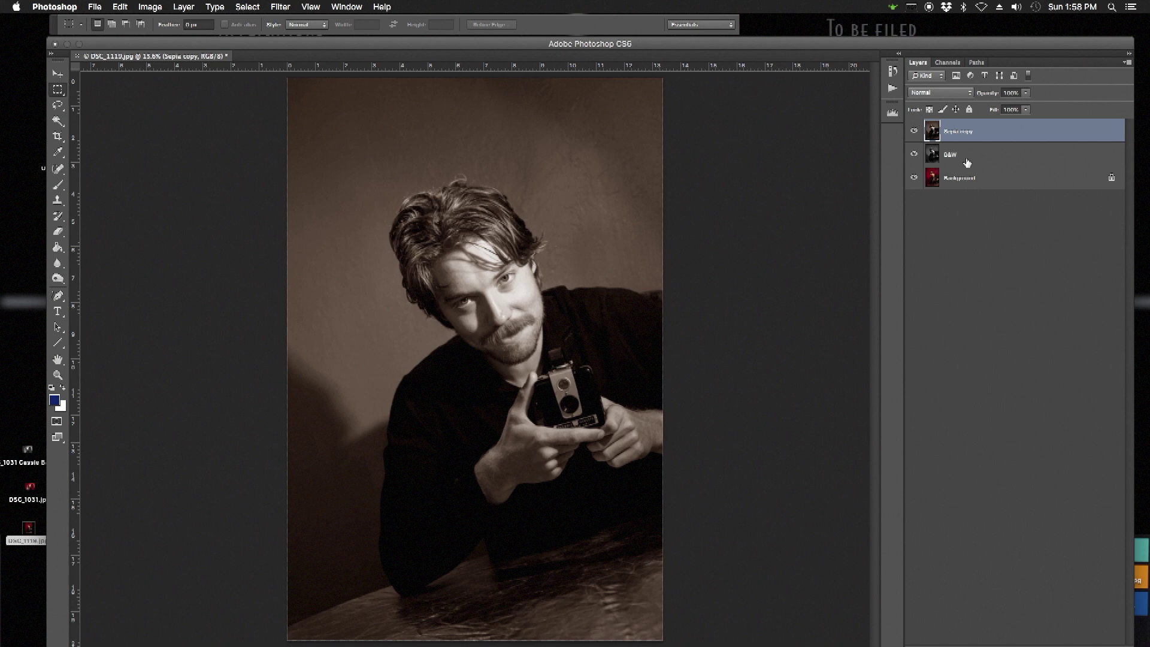
- Save the sepia version to the Desktop as a JPEG copy named with the sitter's first name plus Sepia, raising the JPEG quality
{"action": "left_click", "coordinate": [120, 7]}
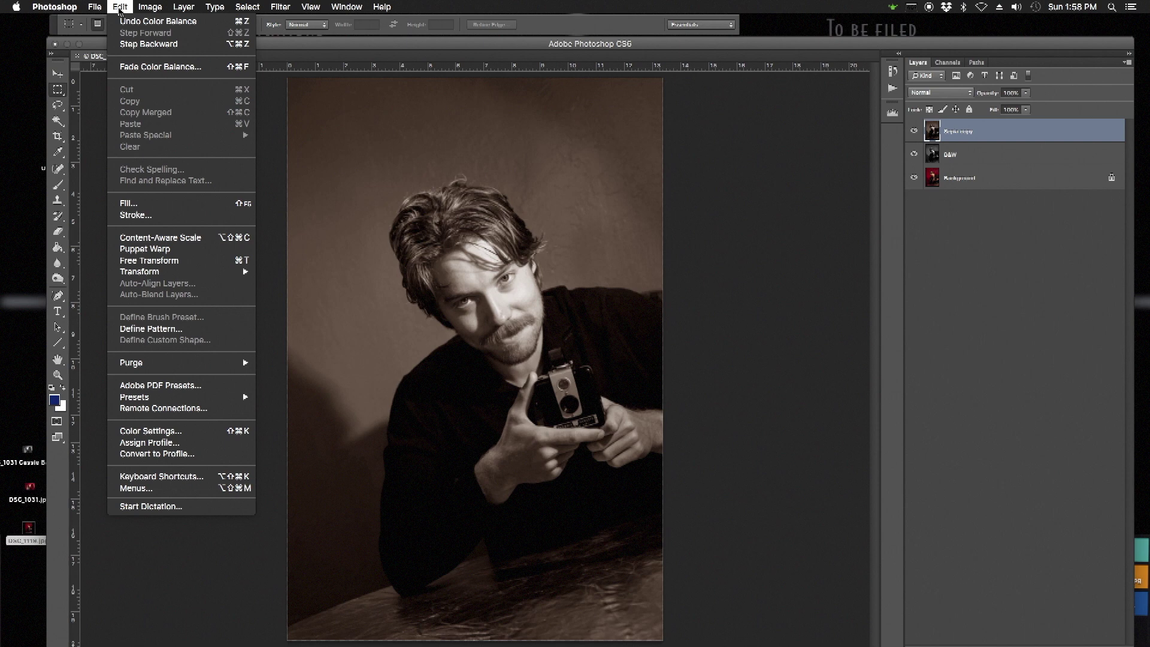
{"action": "mouse_move", "coordinate": [106, 8]}
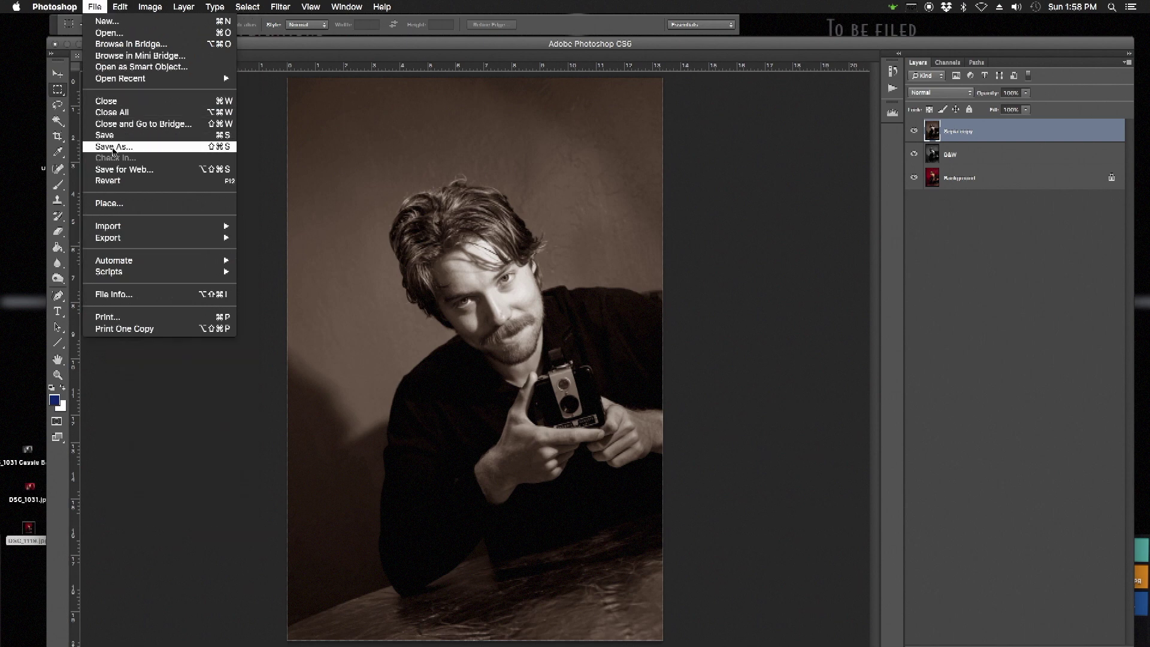
{"action": "left_click", "coordinate": [113, 148]}
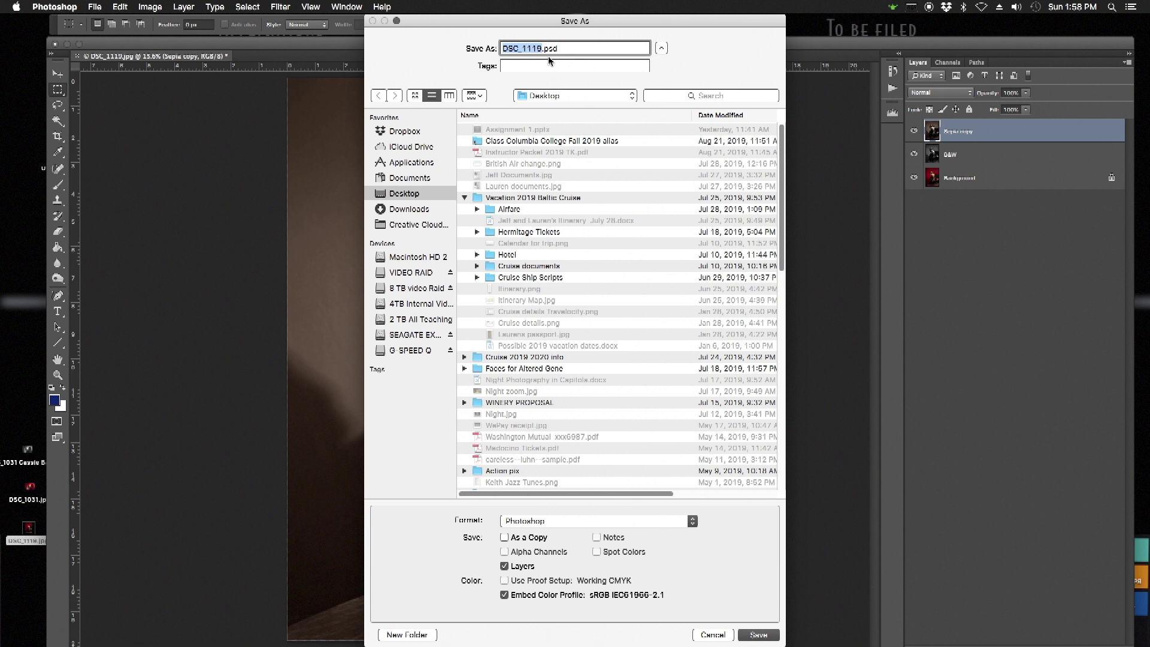
{"action": "type", "text": "Drew Sepia"}
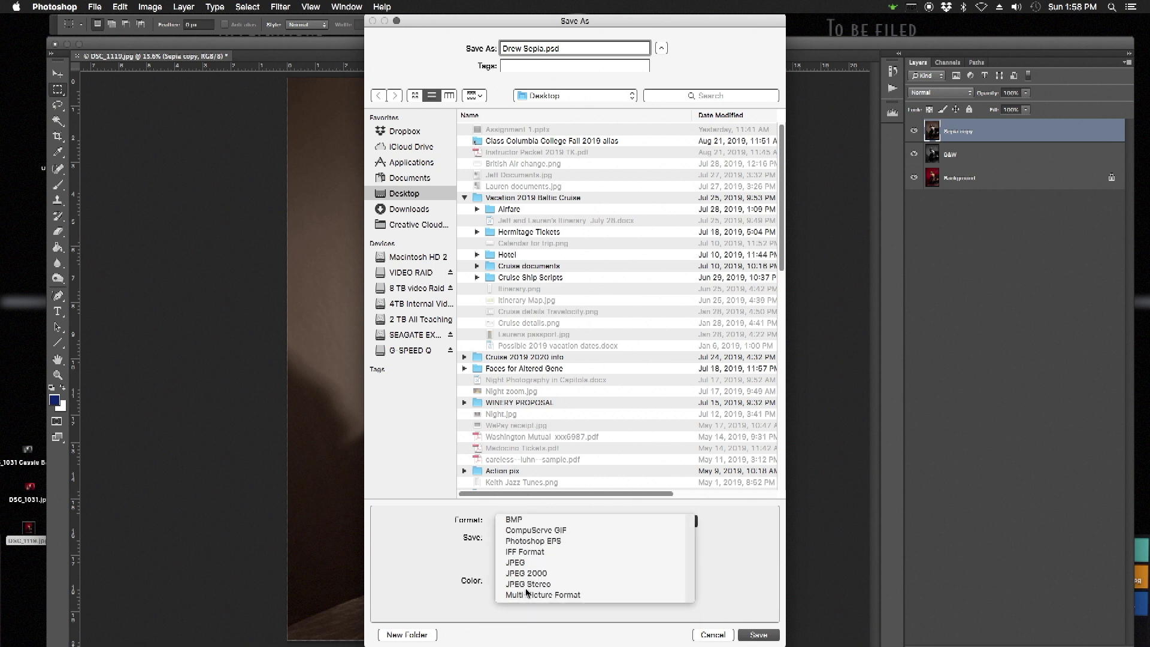
{"action": "left_click", "coordinate": [526, 587]}
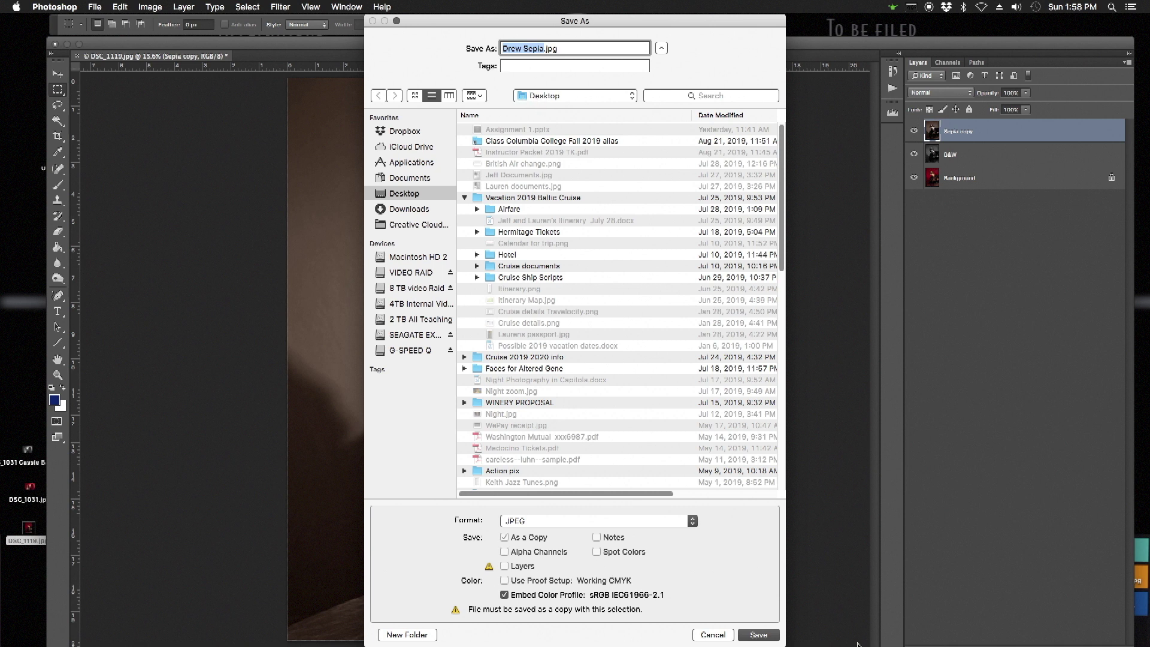
{"action": "left_click", "coordinate": [758, 635]}
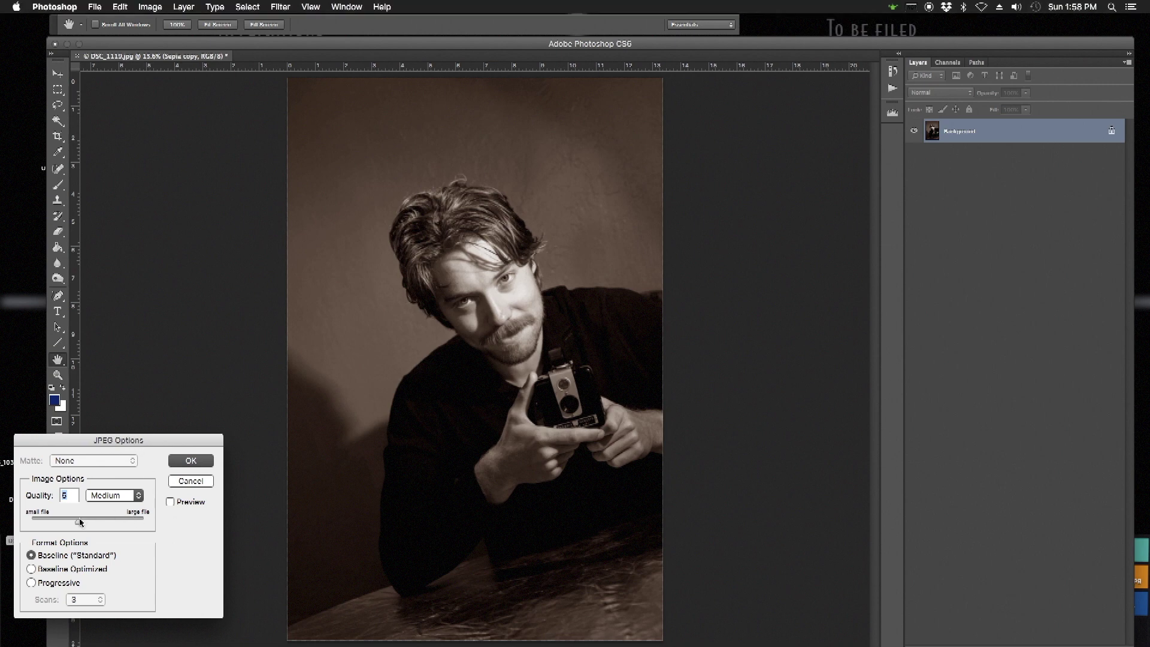
{"action": "left_click_drag", "start_coordinate": [81, 522], "coordinate": [121, 523]}
{"action": "left_click", "coordinate": [190, 461]}
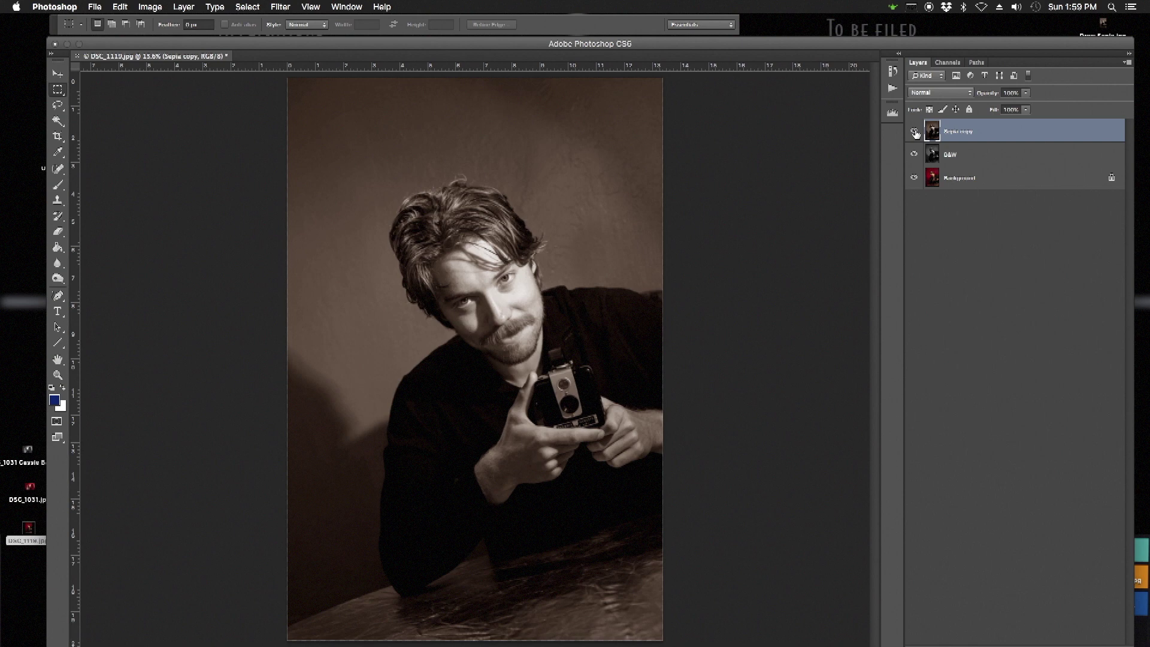
- Hide the Sepia copy layer and save the B&W version as a higher-quality JPEG copy named with the sitter's first name plus B&W
{"action": "left_click", "coordinate": [914, 132]}
{"action": "left_click", "coordinate": [969, 157]}
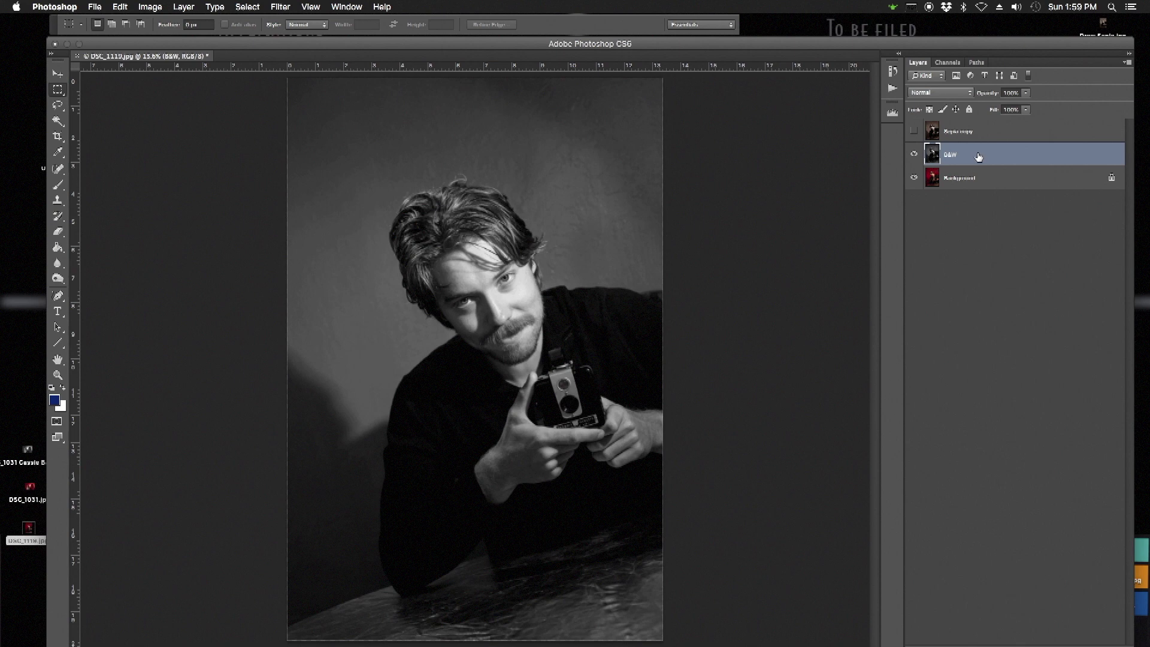
{"action": "left_click", "coordinate": [121, 7]}
{"action": "mouse_move", "coordinate": [104, 10]}
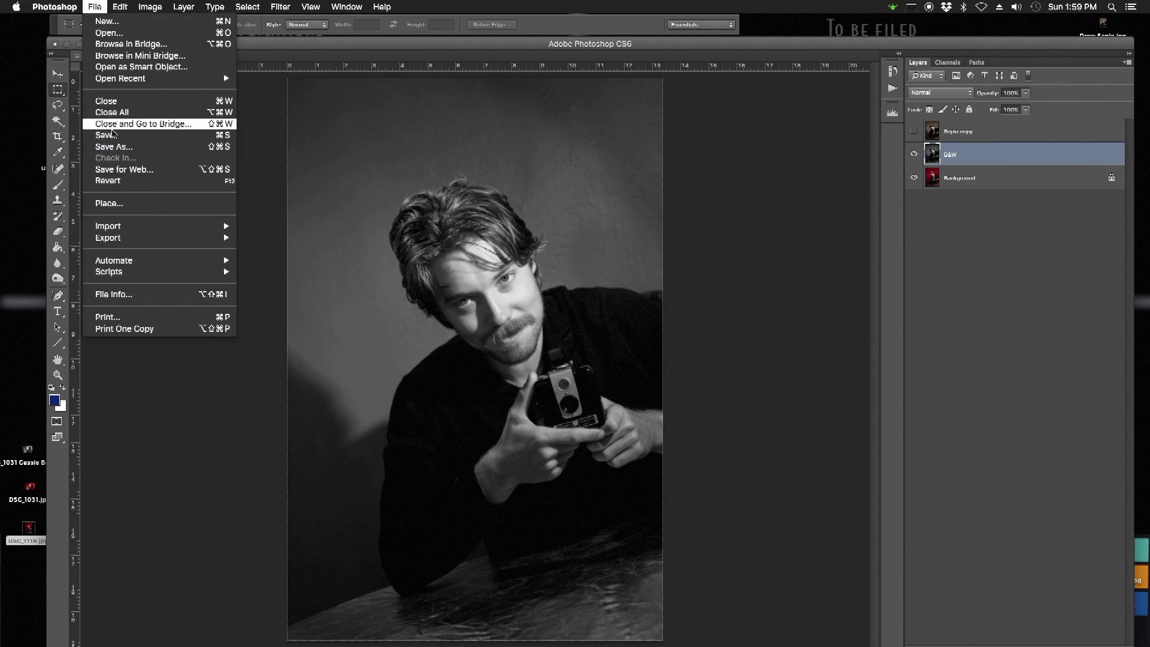
{"action": "left_click", "coordinate": [116, 142]}
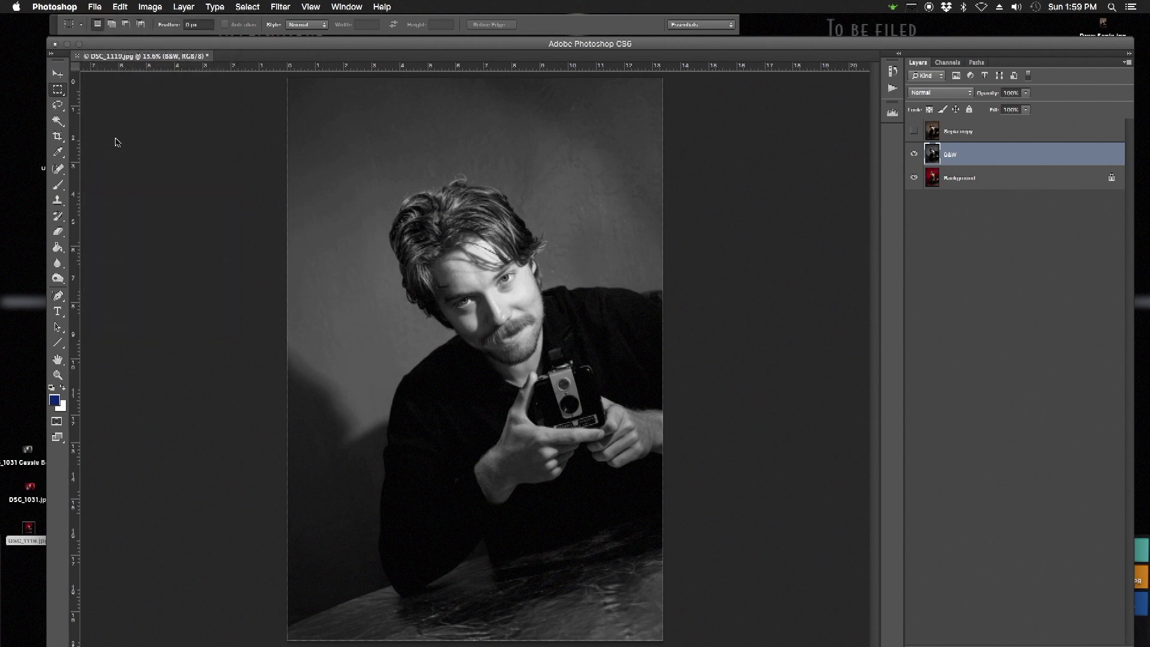
{"action": "type", "text": "Drew B&"}
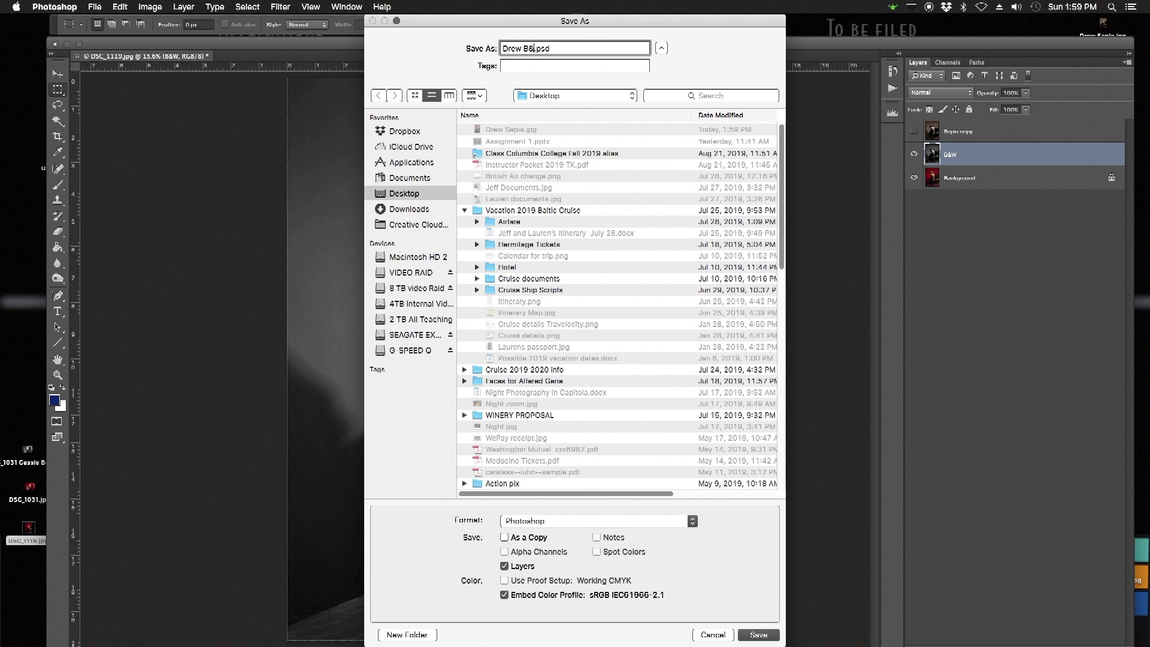
{"action": "type", "text": "W"}
{"action": "left_click", "coordinate": [693, 521]}
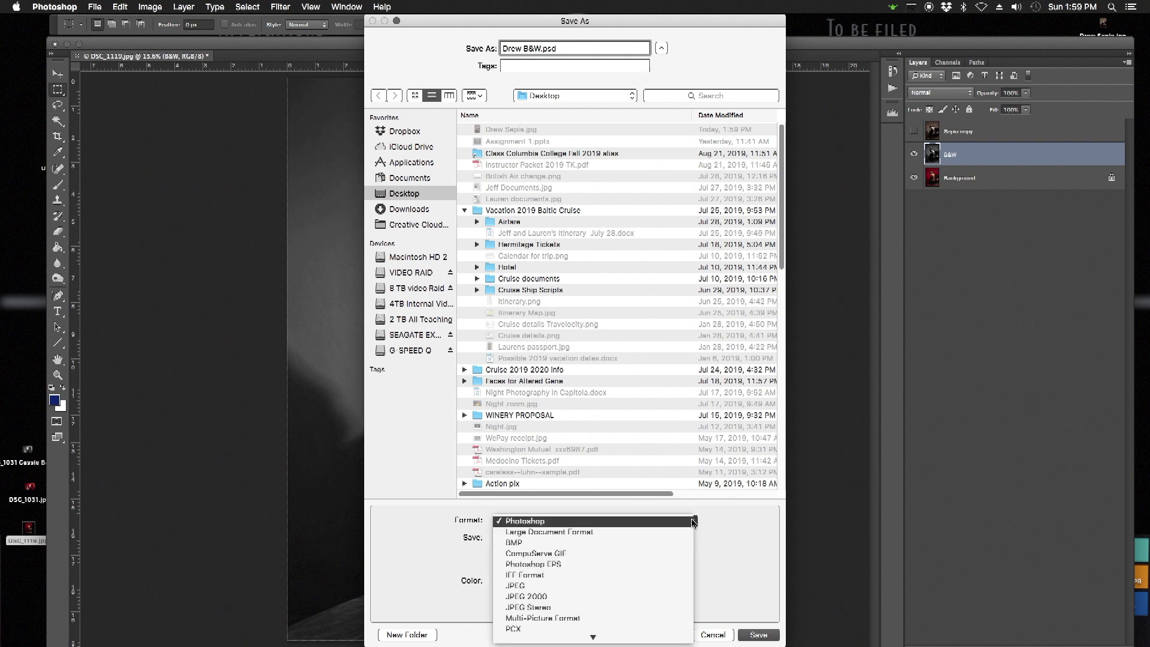
{"action": "left_click", "coordinate": [547, 586]}
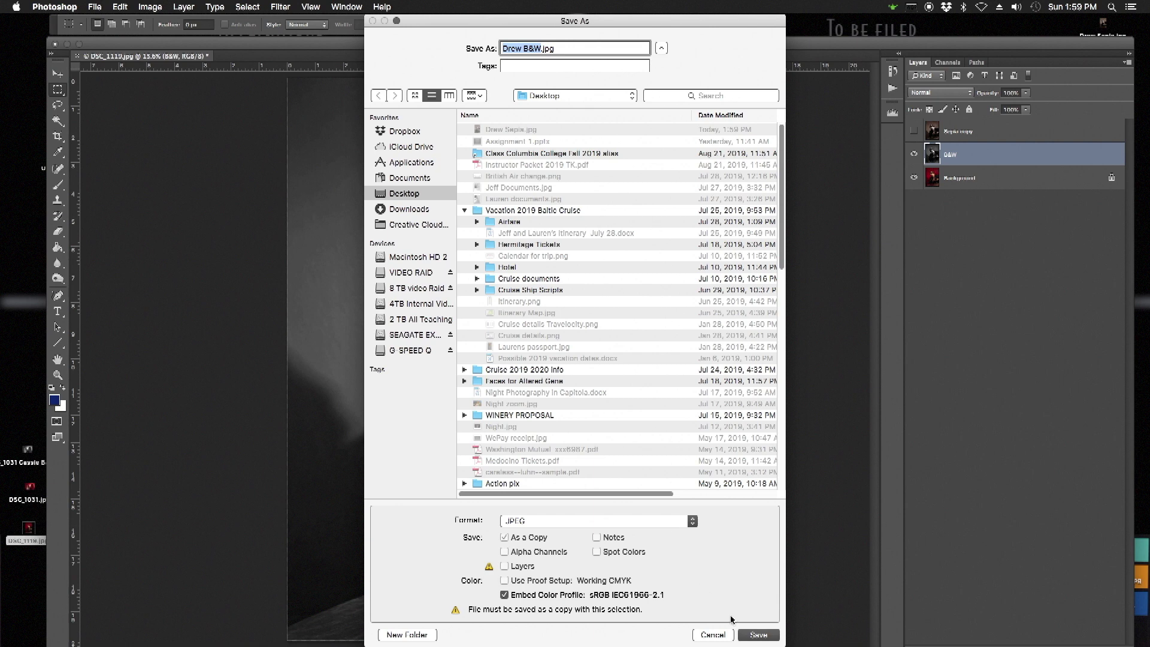
{"action": "left_click", "coordinate": [750, 634]}
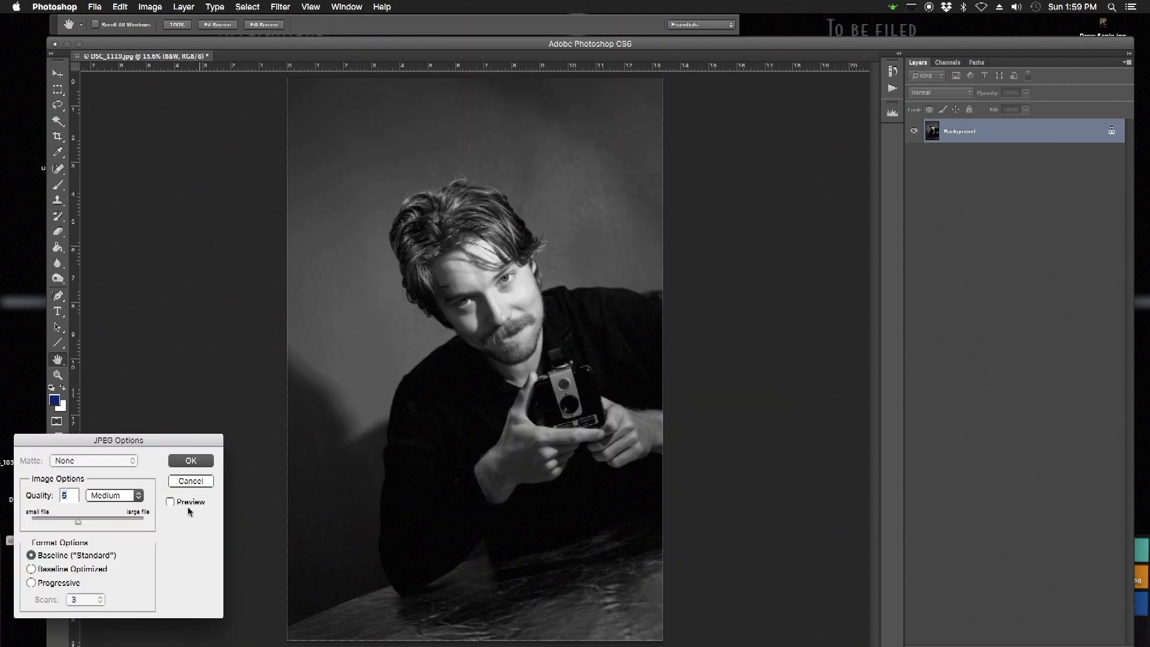
{"action": "left_click_drag", "start_coordinate": [77, 522], "coordinate": [121, 521]}
{"action": "left_click", "coordinate": [191, 461]}
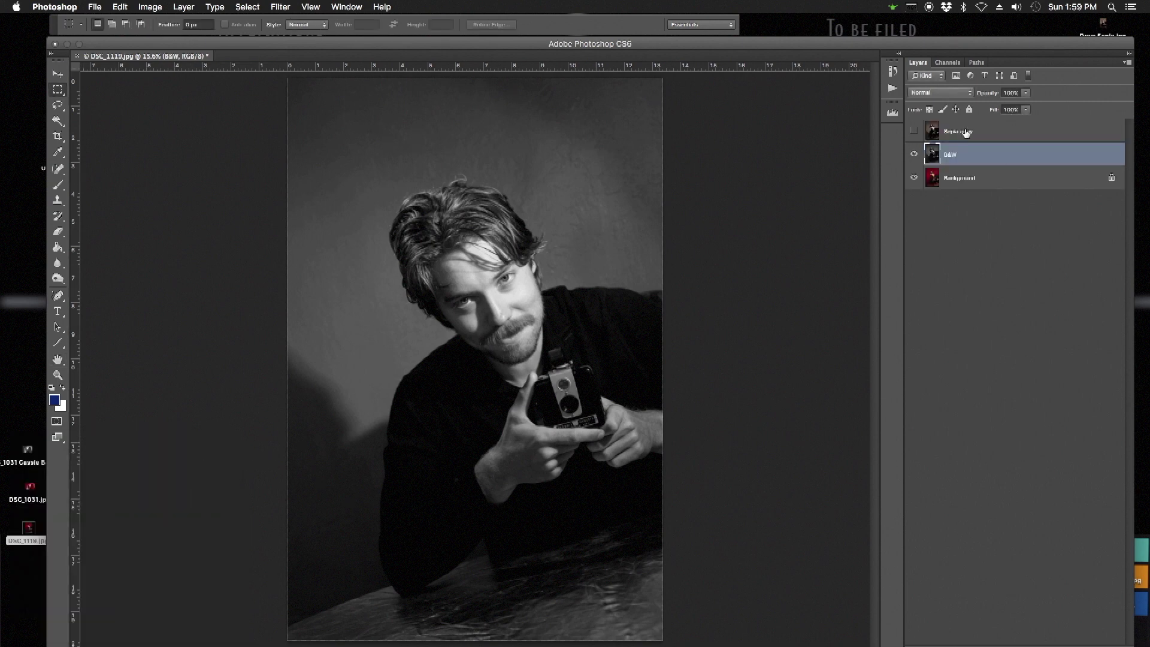
- Hide the B&W layer and save the Background version as a quality 10 JPEG copy named with the sitter's first name plus color
{"action": "left_click", "coordinate": [914, 155]}
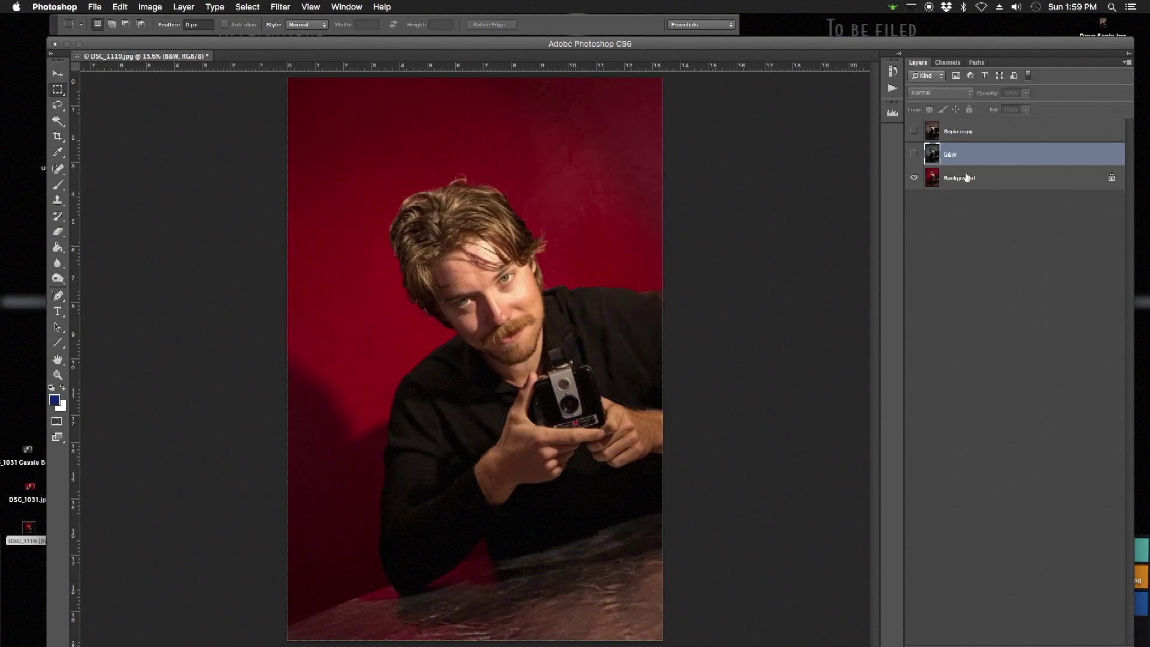
{"action": "left_click", "coordinate": [985, 181]}
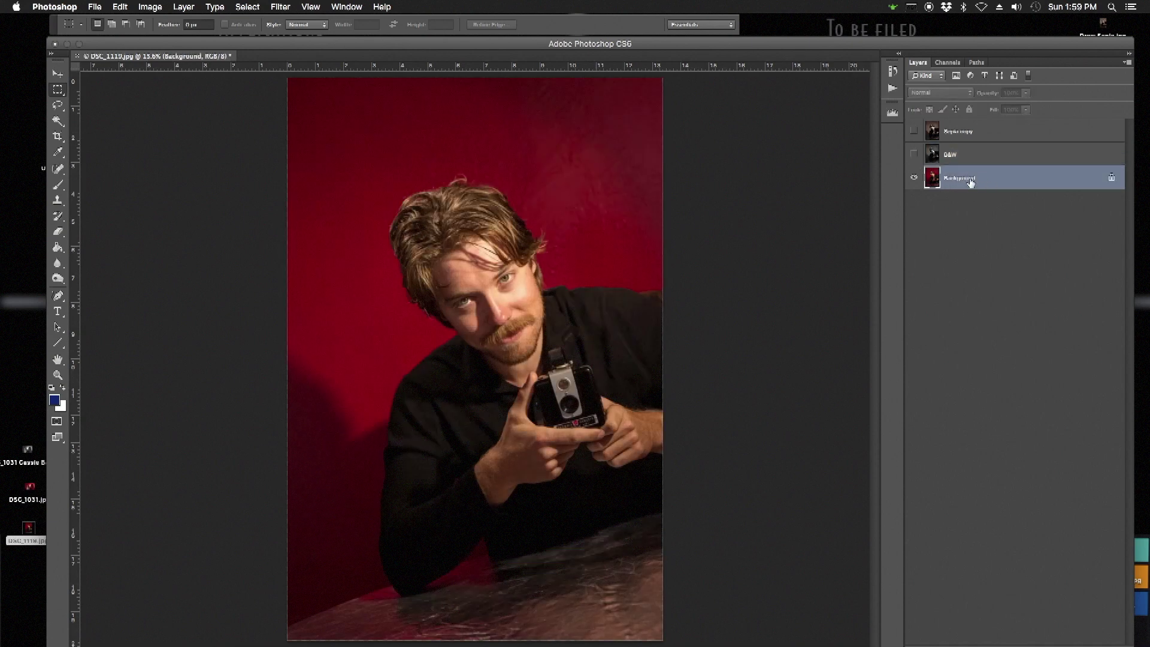
{"action": "left_click", "coordinate": [100, 8]}
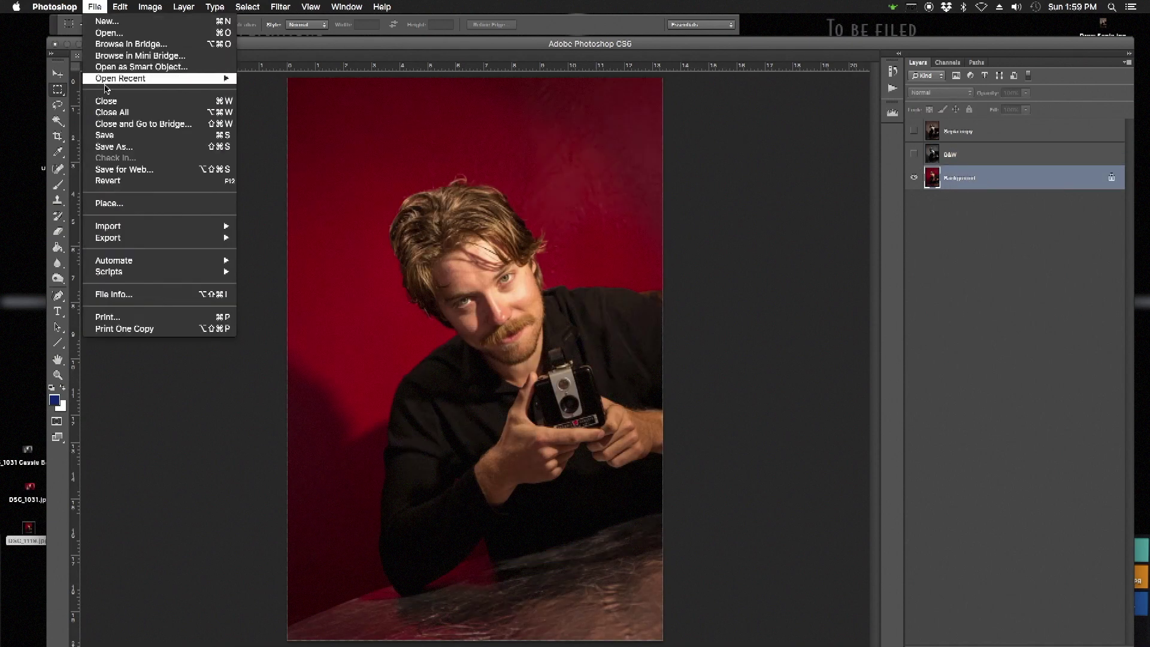
{"action": "left_click", "coordinate": [114, 146]}
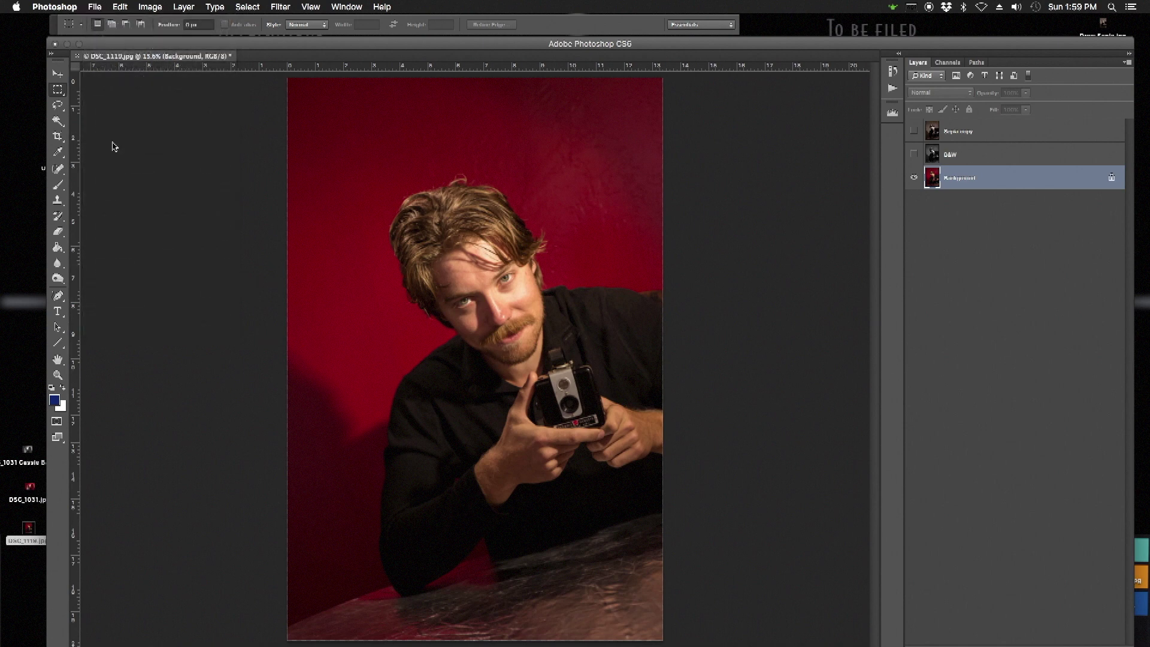
{"action": "type", "text": "Drew color"}
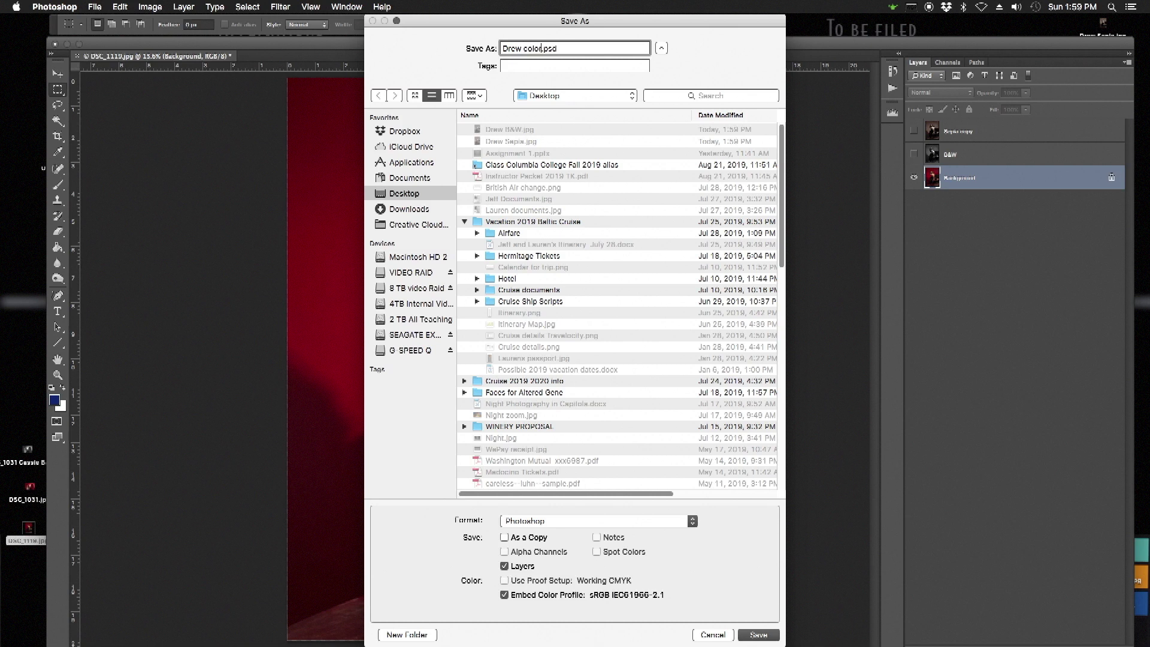
{"action": "left_click", "coordinate": [693, 522]}
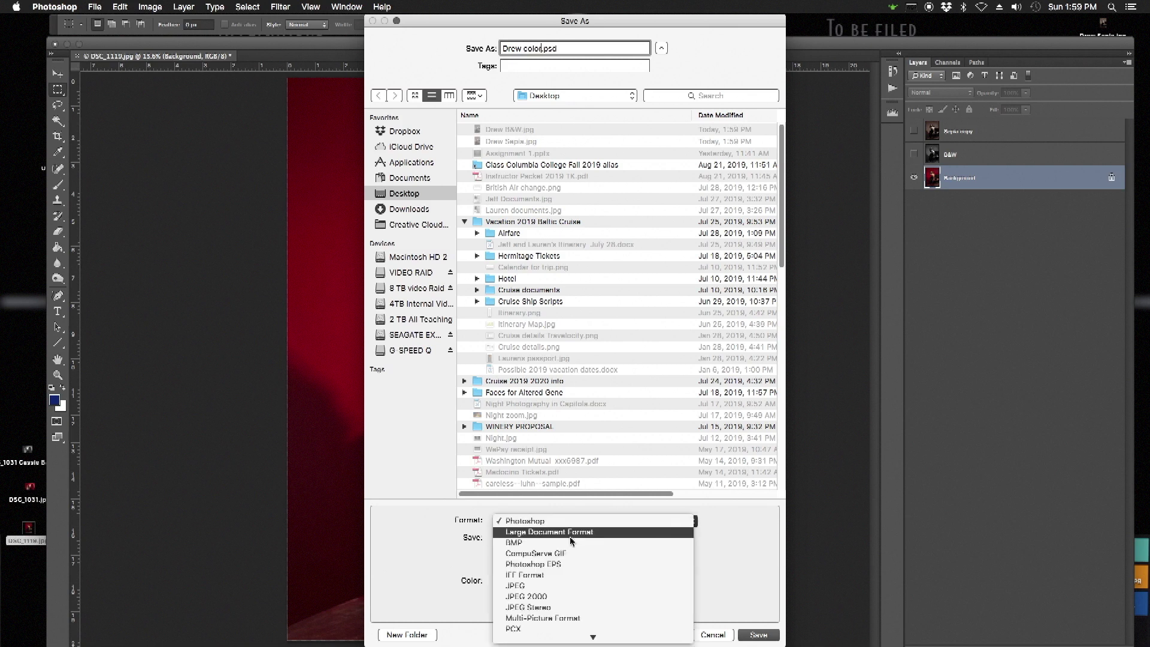
{"action": "left_click", "coordinate": [527, 576]}
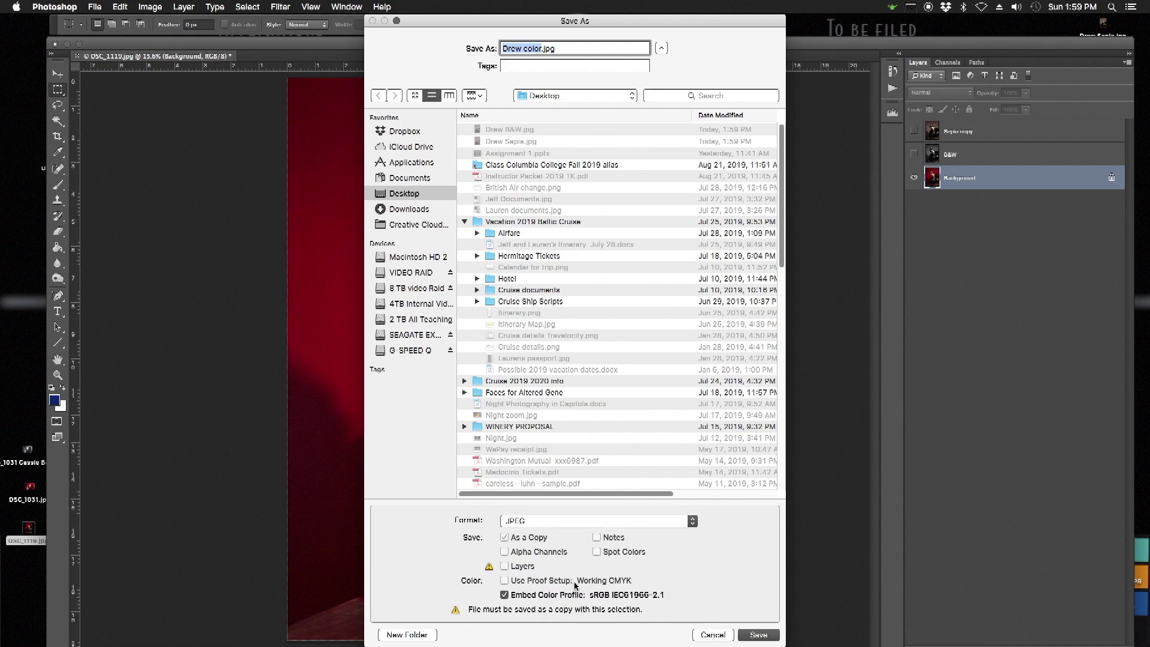
{"action": "left_click", "coordinate": [758, 635]}
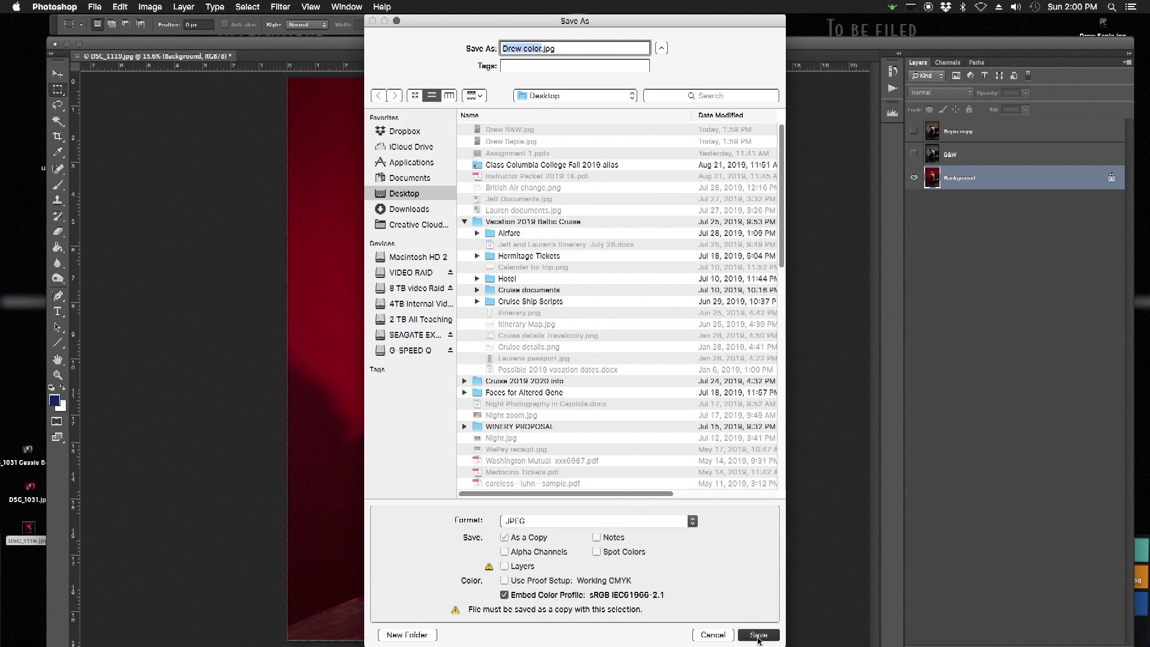
{"action": "left_click_drag", "start_coordinate": [80, 524], "coordinate": [126, 524]}
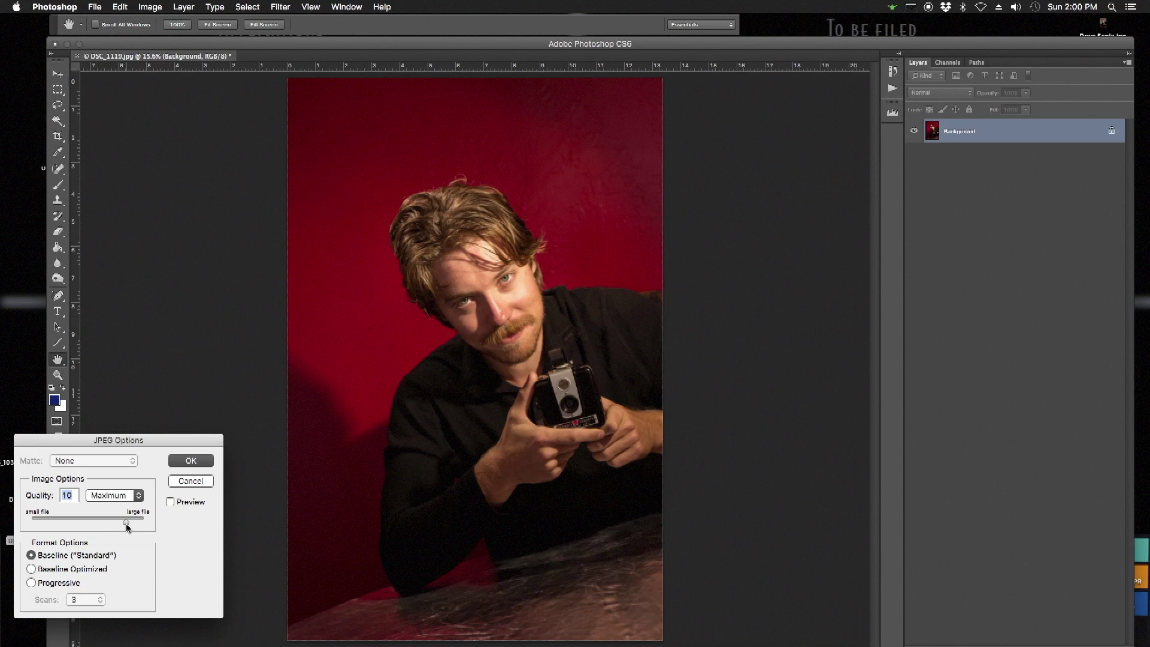
{"action": "left_click", "coordinate": [193, 461]}
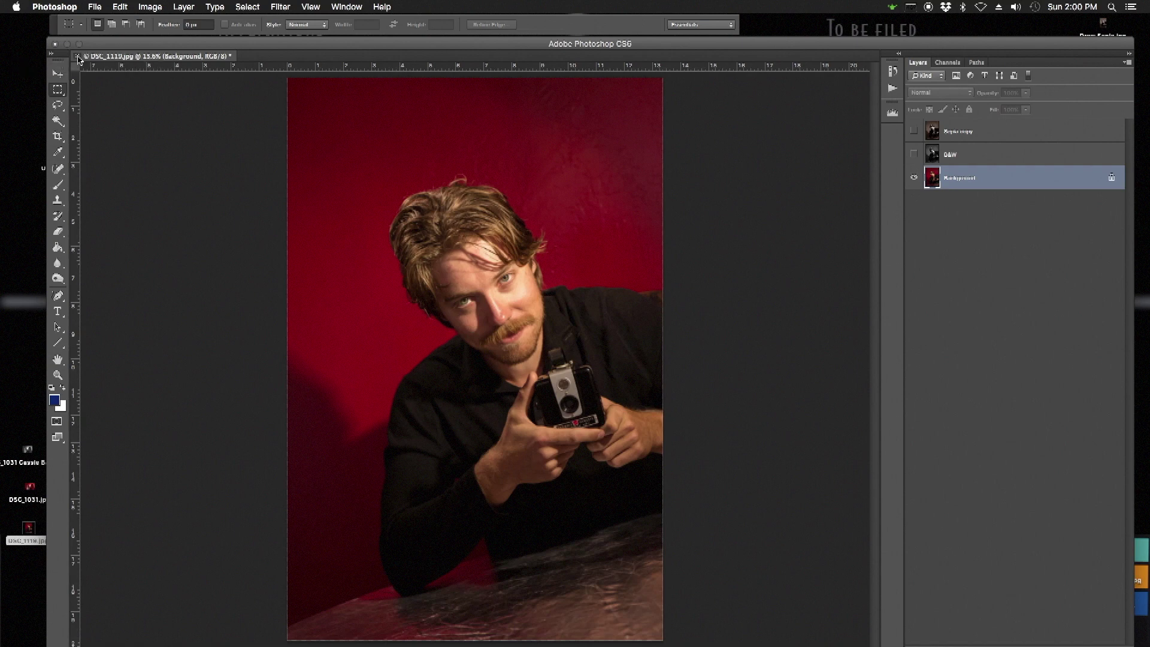
- Save the layered portrait as a Photoshop file named with the sitter's first name plus conversion, with Maximize Compatibility enabled
{"action": "left_click", "coordinate": [77, 57]}
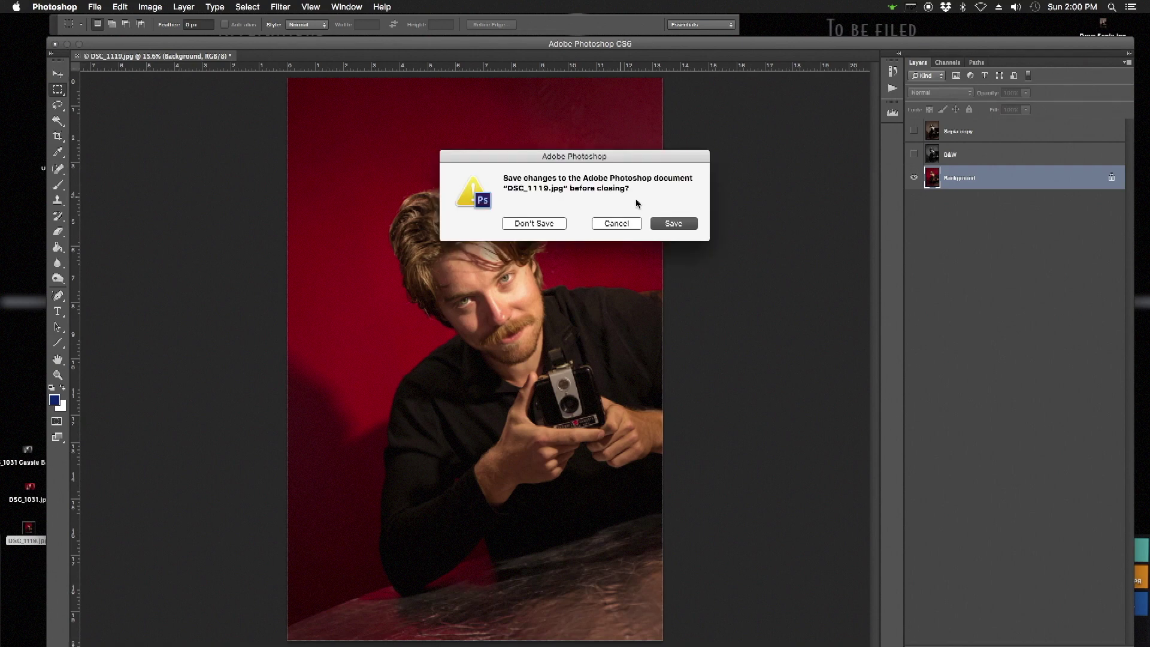
{"action": "left_click", "coordinate": [679, 225]}
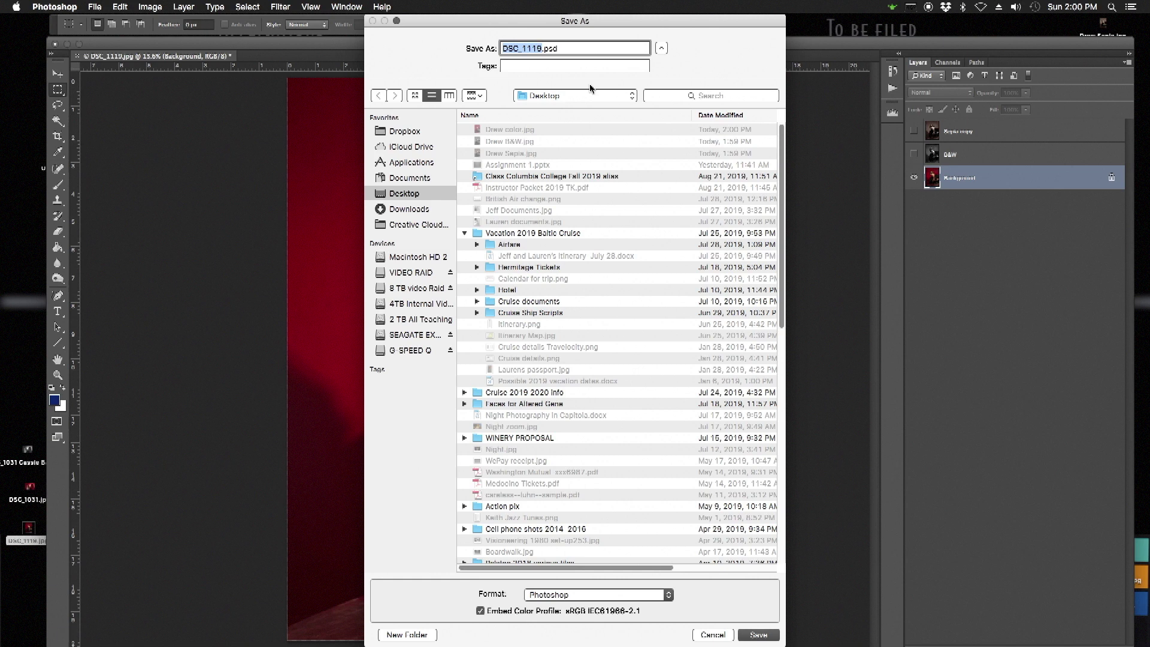
{"action": "left_click_drag", "start_coordinate": [544, 48], "coordinate": [492, 47]}
{"action": "type", "text": "Drew conversion"}
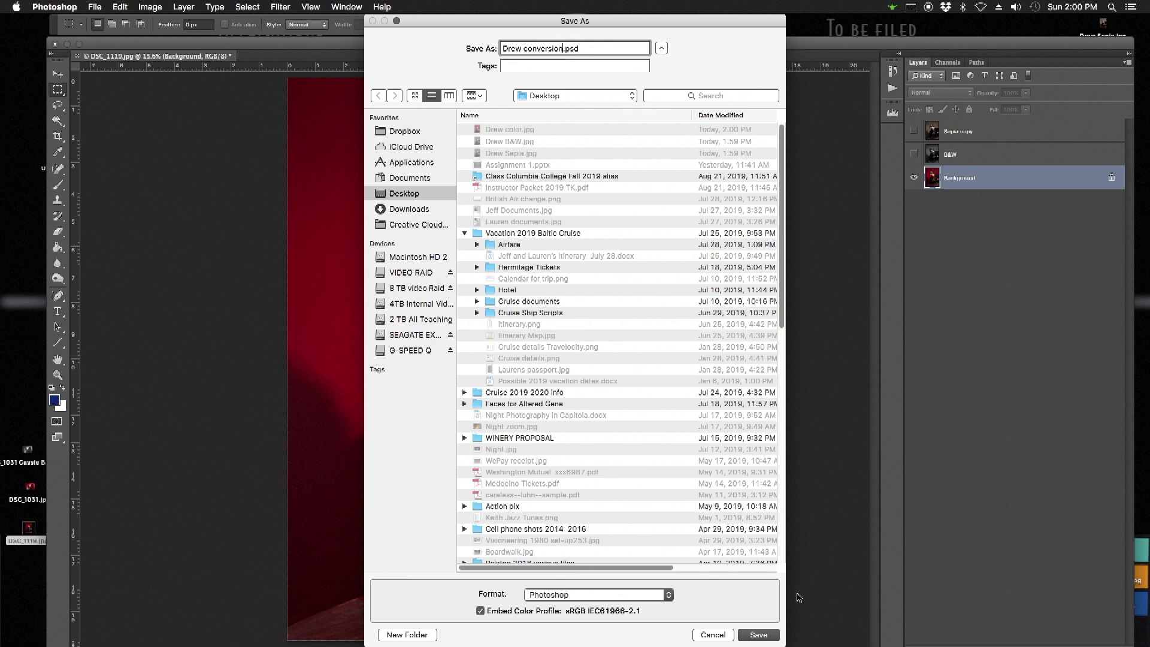
{"action": "left_click", "coordinate": [759, 635]}
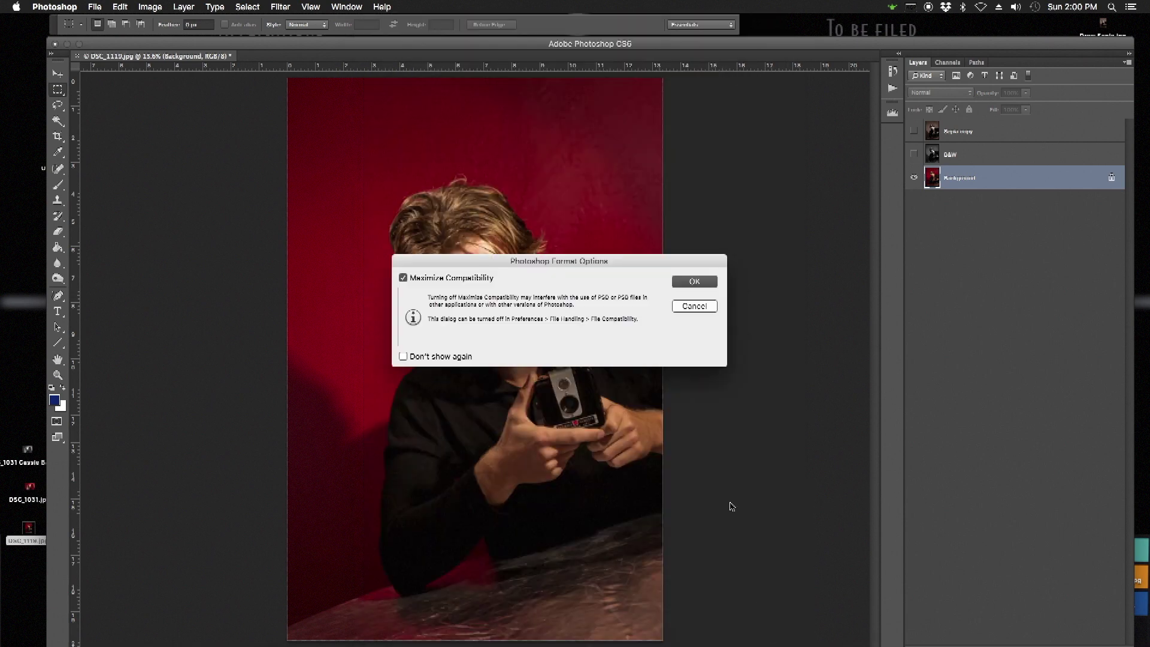
{"action": "left_click", "coordinate": [694, 284]}
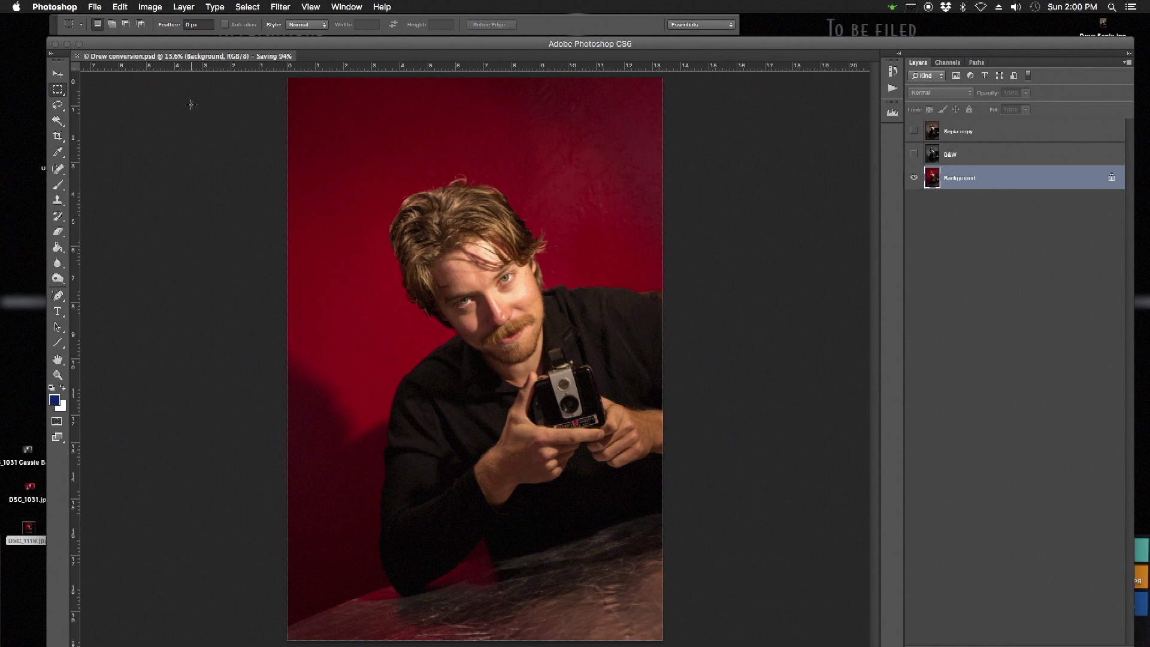
- Close the saved document and quit Photoshop
{"action": "key", "text": "super+w"}
{"action": "left_click", "coordinate": [55, 45]}
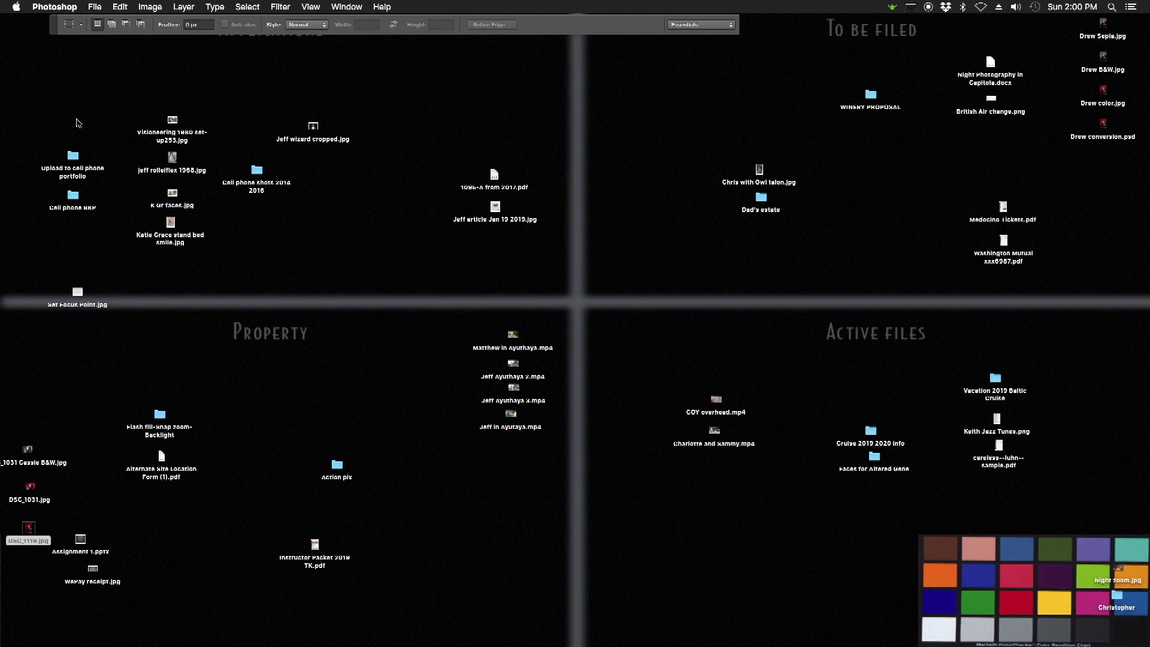
{"action": "key", "text": "super+q"}
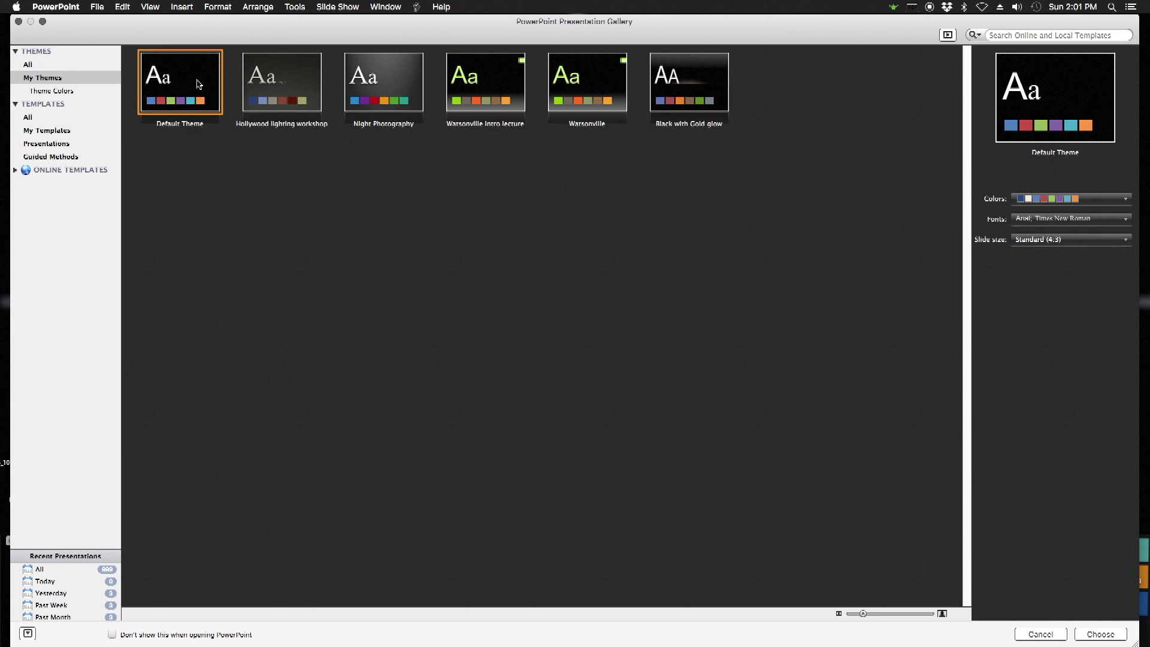
- Switch to PowerPoint, start a blank presentation without choosing a theme, and delete the title and subtitle placeholders
{"action": "key", "text": "Escape"}
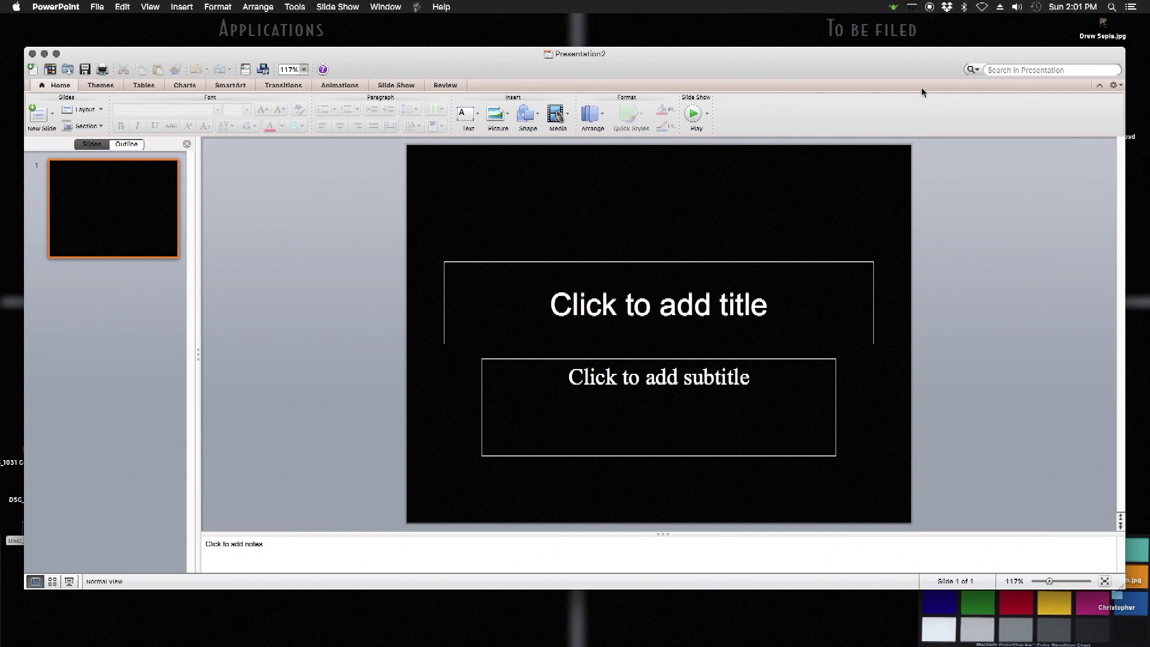
{"action": "left_click", "coordinate": [623, 261]}
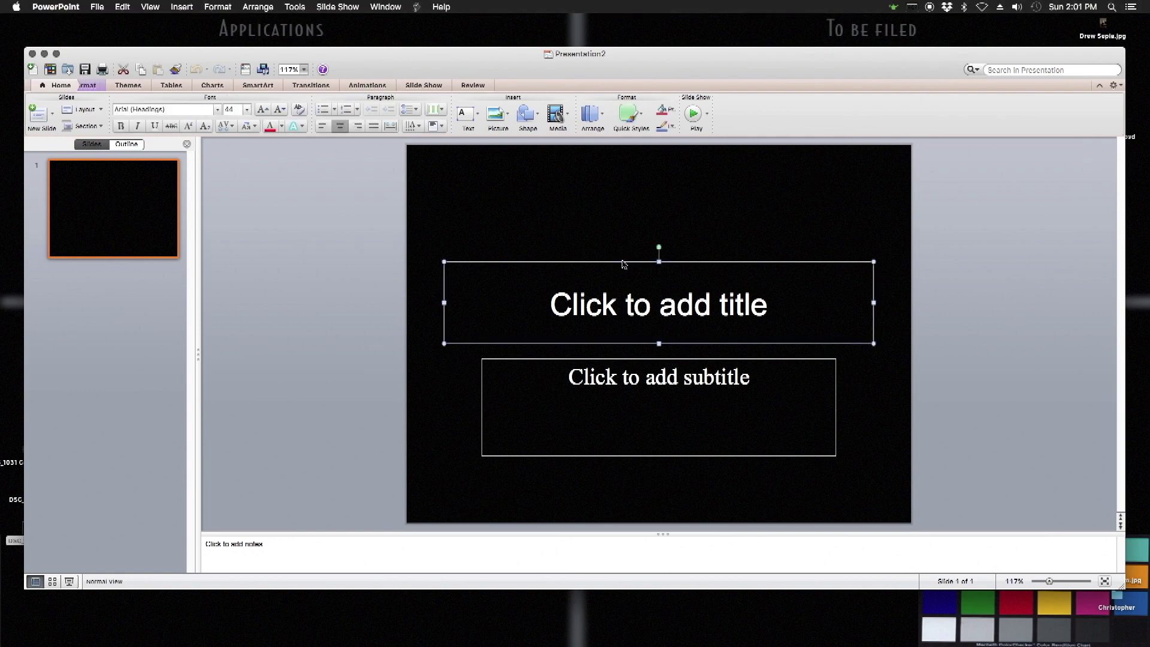
{"action": "key", "text": "BackSpace"}
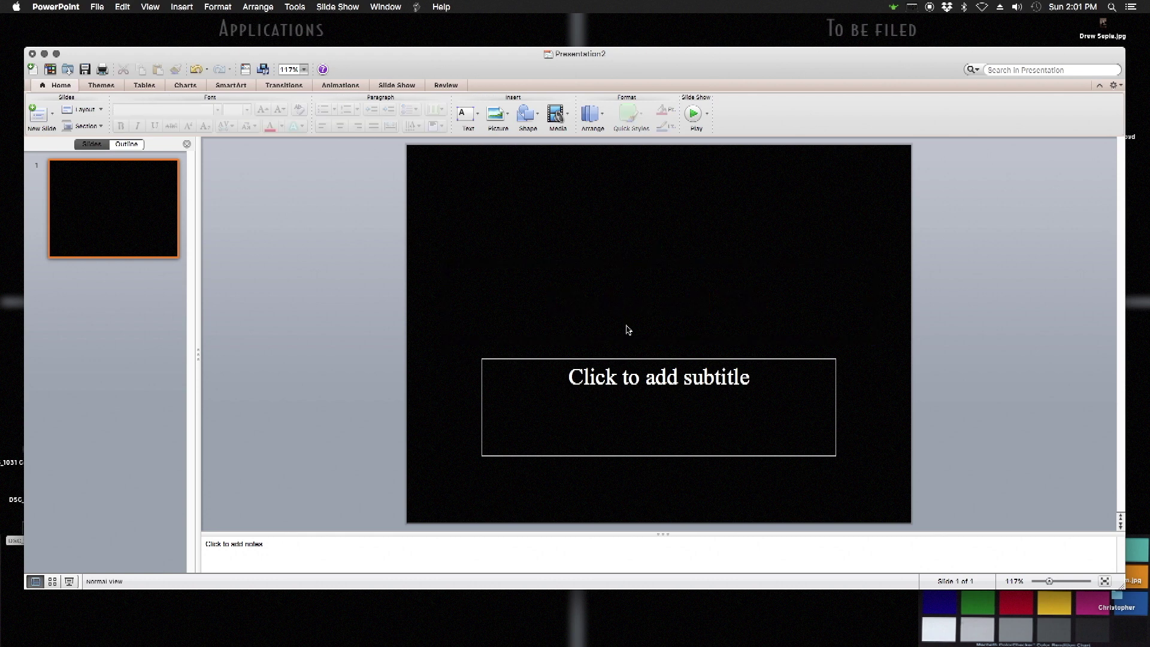
{"action": "left_click", "coordinate": [630, 358]}
{"action": "key", "text": "BackSpace"}
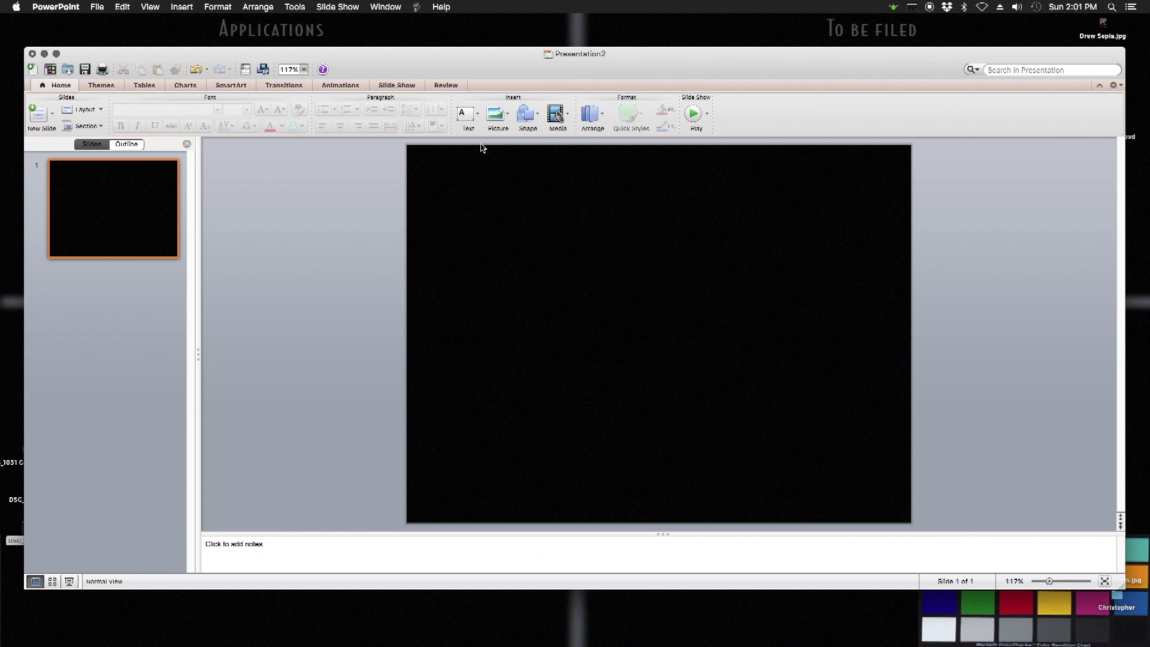
- Duplicate the blank slide twice to make a three-slide presentation
{"action": "left_click_drag", "start_coordinate": [400, 56], "coordinate": [401, 48]}
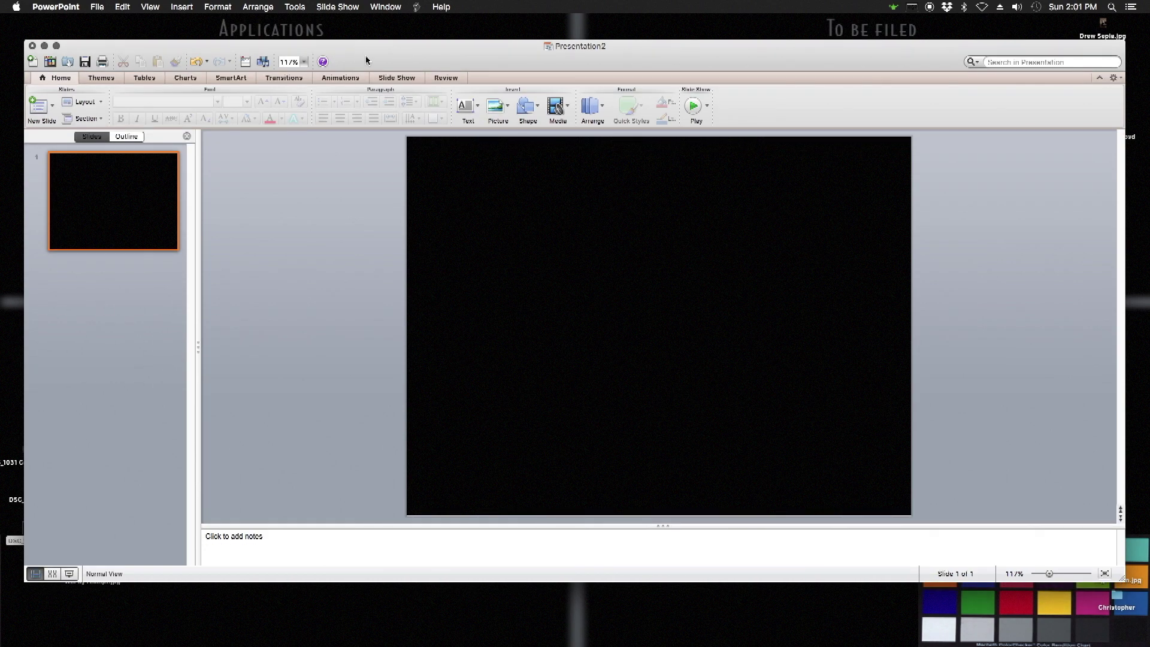
{"action": "left_click", "coordinate": [96, 9]}
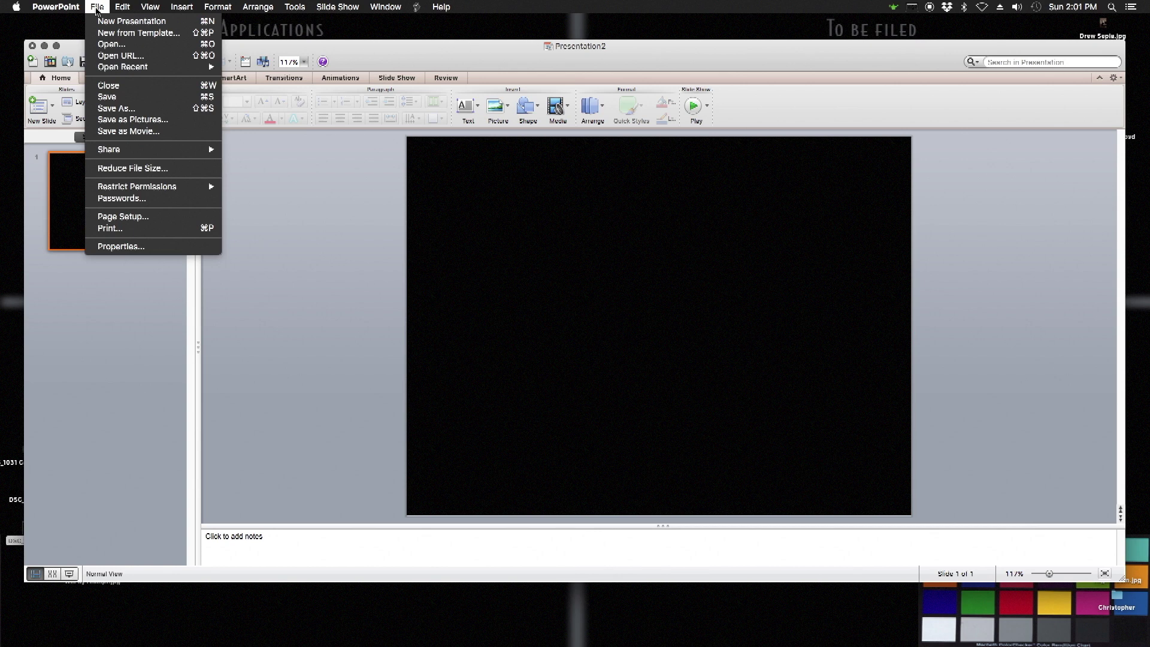
{"action": "left_click", "coordinate": [135, 206]}
{"action": "key", "text": "super+d"}
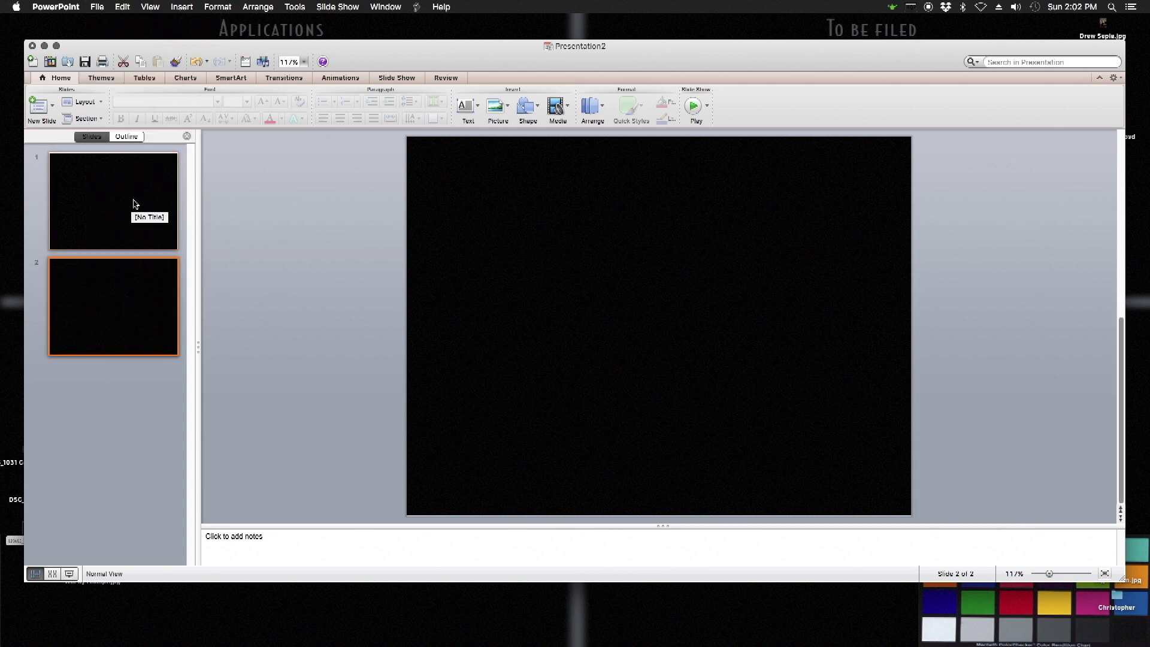
{"action": "left_click", "coordinate": [126, 8]}
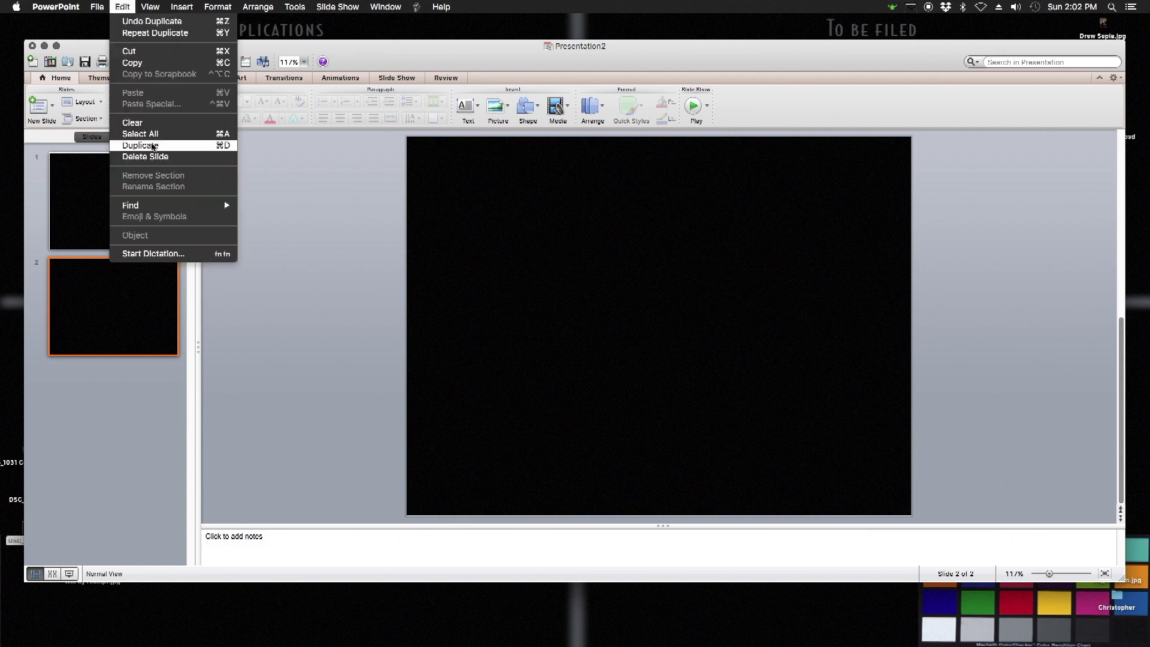
{"action": "left_click", "coordinate": [154, 146]}
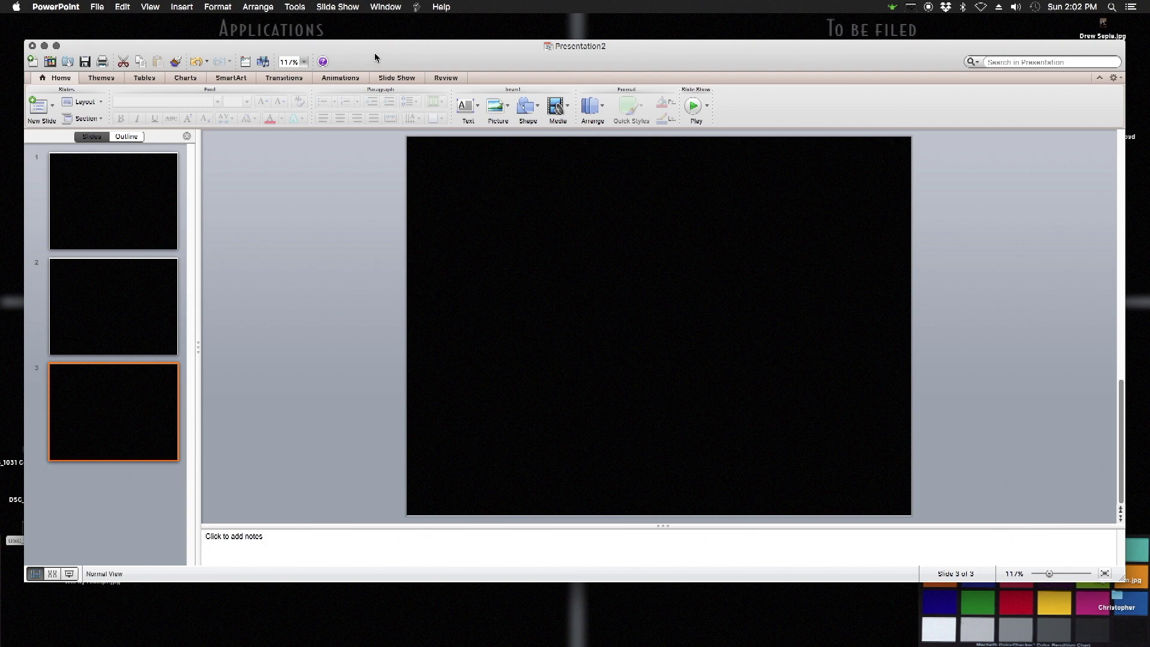
- Add the colour JPEG from the desktop to slide 3 and align it with the slide's left edge
{"action": "left_click_drag", "start_coordinate": [375, 58], "coordinate": [368, 126]}
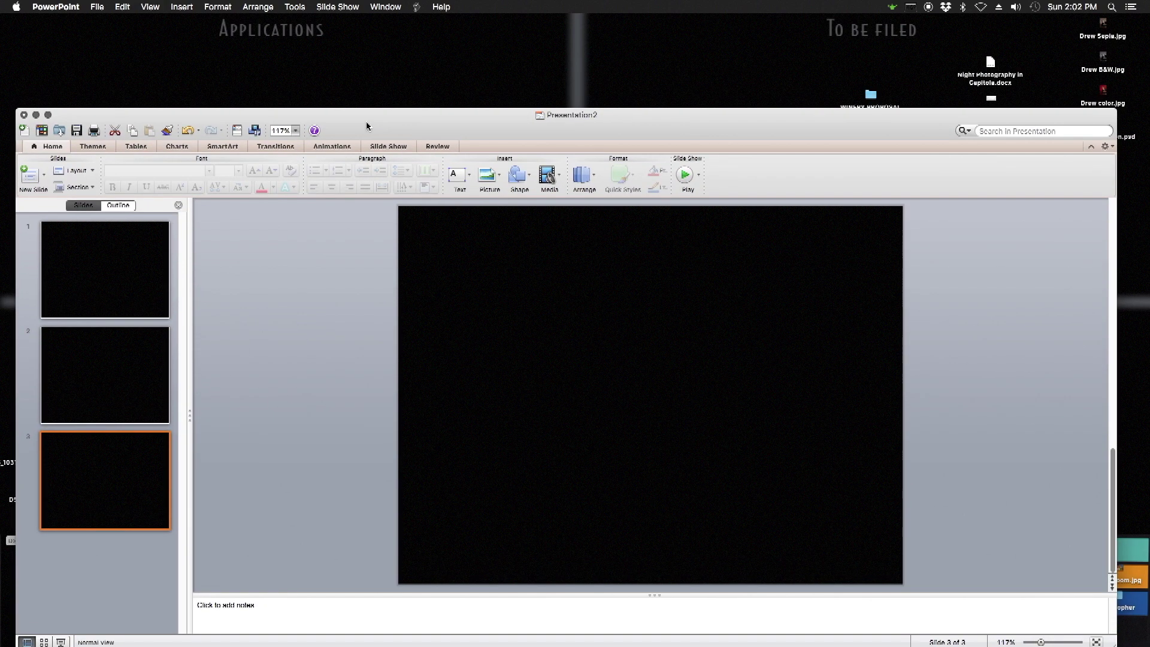
{"action": "left_click", "coordinate": [1104, 91]}
{"action": "mouse_move", "coordinate": [1107, 91]}
{"action": "left_mouse_down"}
{"action": "mouse_move", "coordinate": [711, 313]}
{"action": "mouse_move", "coordinate": [642, 323]}
{"action": "left_mouse_up"}
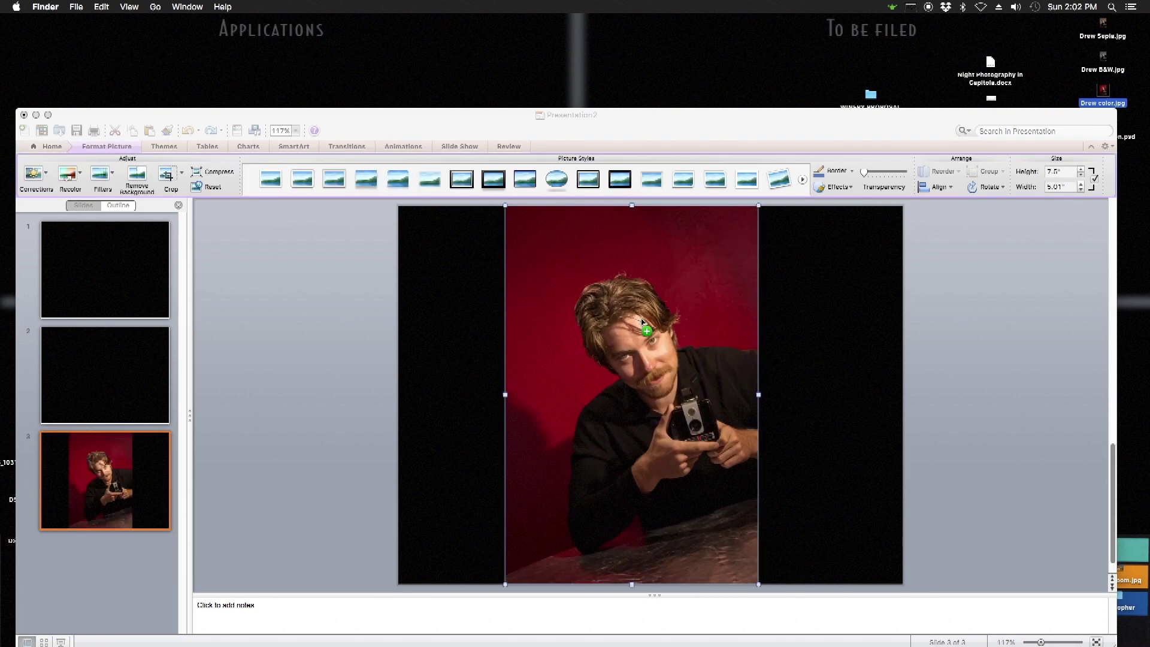
{"action": "left_click", "coordinate": [620, 265]}
{"action": "left_click_drag", "start_coordinate": [567, 259], "coordinate": [463, 260]}
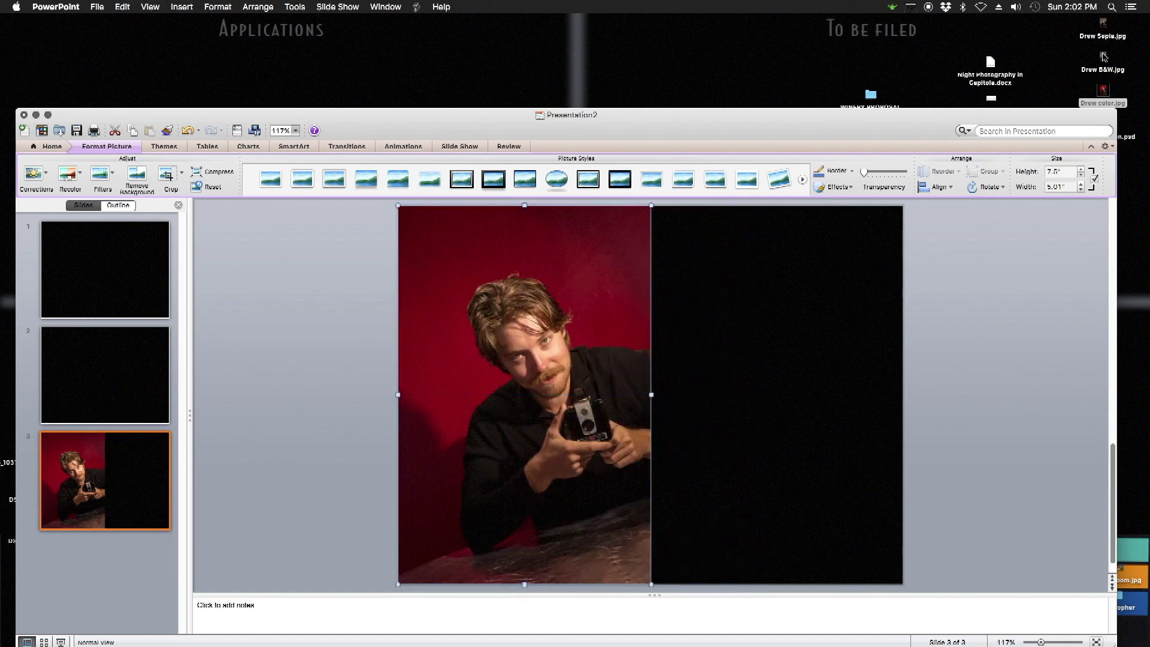
- Add the B&W JPEG to slide 3 overlapping the colour photo, and the Sepia JPEG against the slide's right edge
{"action": "left_click_drag", "start_coordinate": [1105, 57], "coordinate": [723, 337]}
{"action": "left_click_drag", "start_coordinate": [716, 340], "coordinate": [717, 340]}
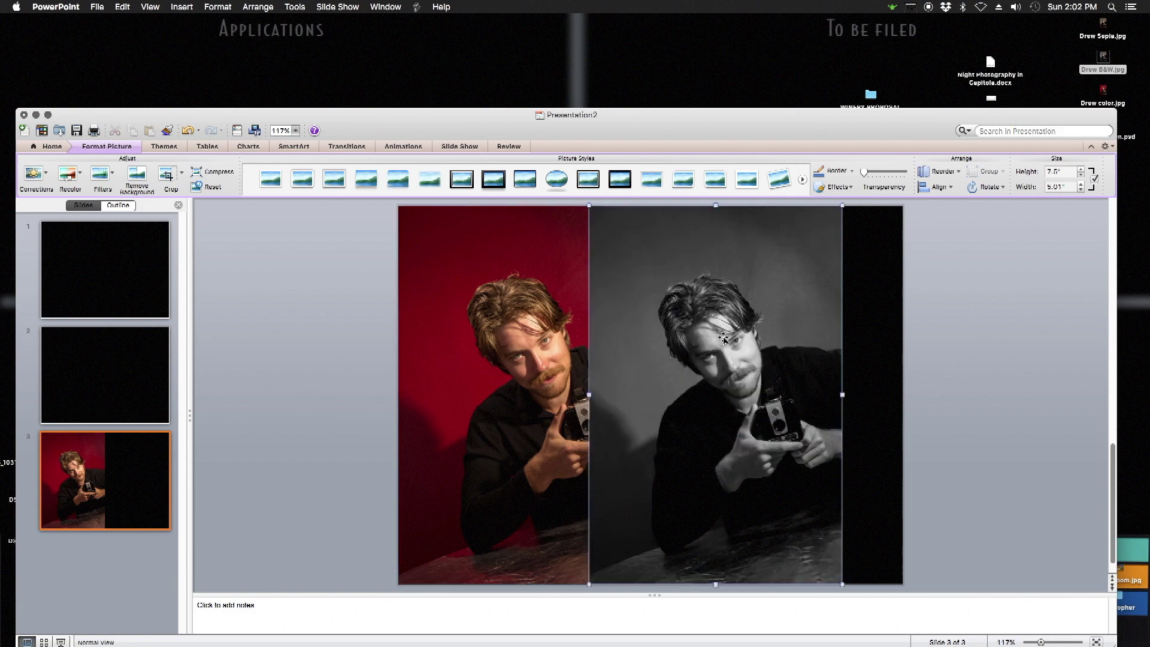
{"action": "left_click", "coordinate": [1103, 25]}
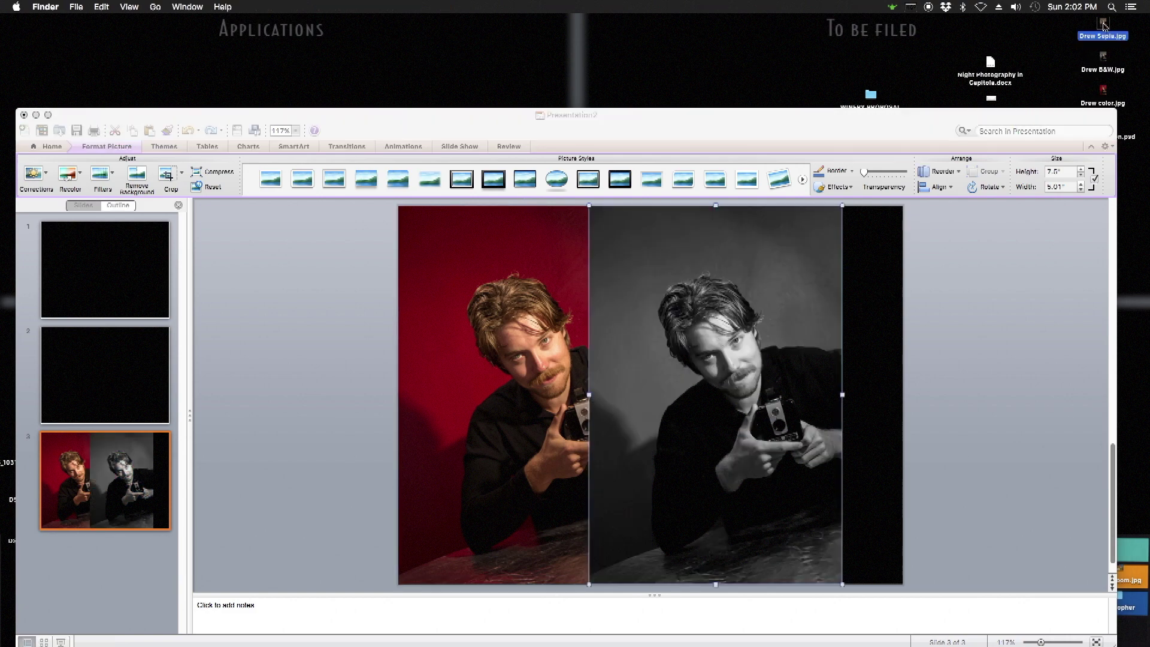
{"action": "mouse_move", "coordinate": [1105, 26]}
{"action": "left_mouse_down"}
{"action": "mouse_move", "coordinate": [884, 273]}
{"action": "mouse_move", "coordinate": [807, 337]}
{"action": "mouse_move", "coordinate": [833, 365]}
{"action": "left_mouse_up"}
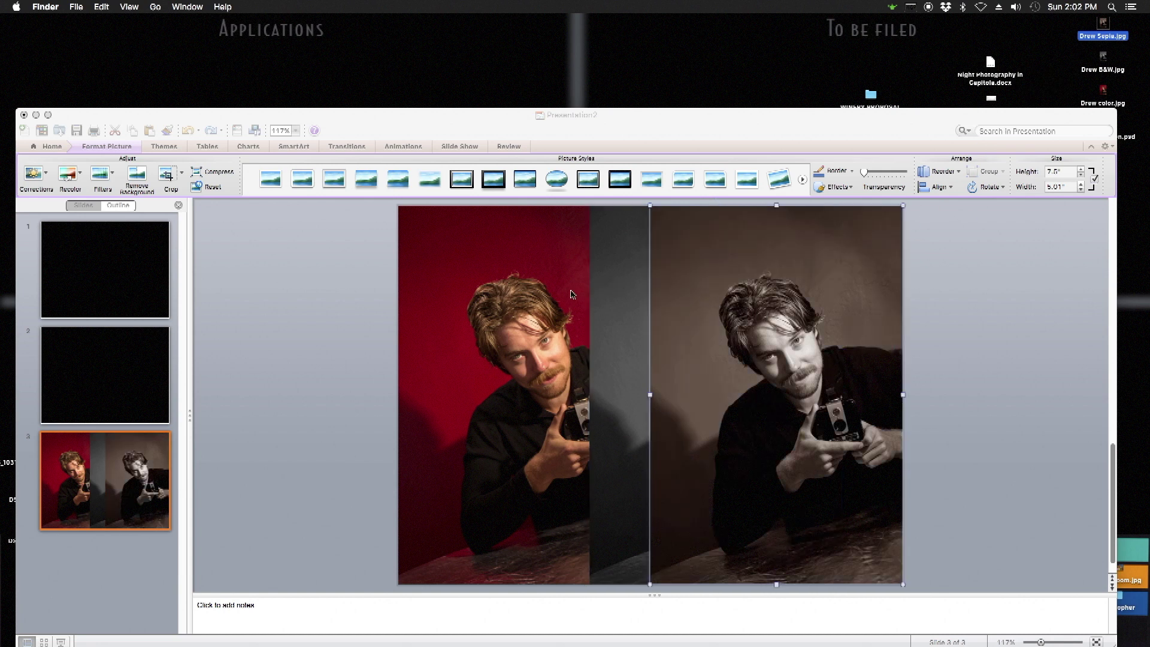
- Crop the sepia picture from its left and top sides to about 4.14" wide by 6.49" high
{"action": "left_click", "coordinate": [670, 301]}
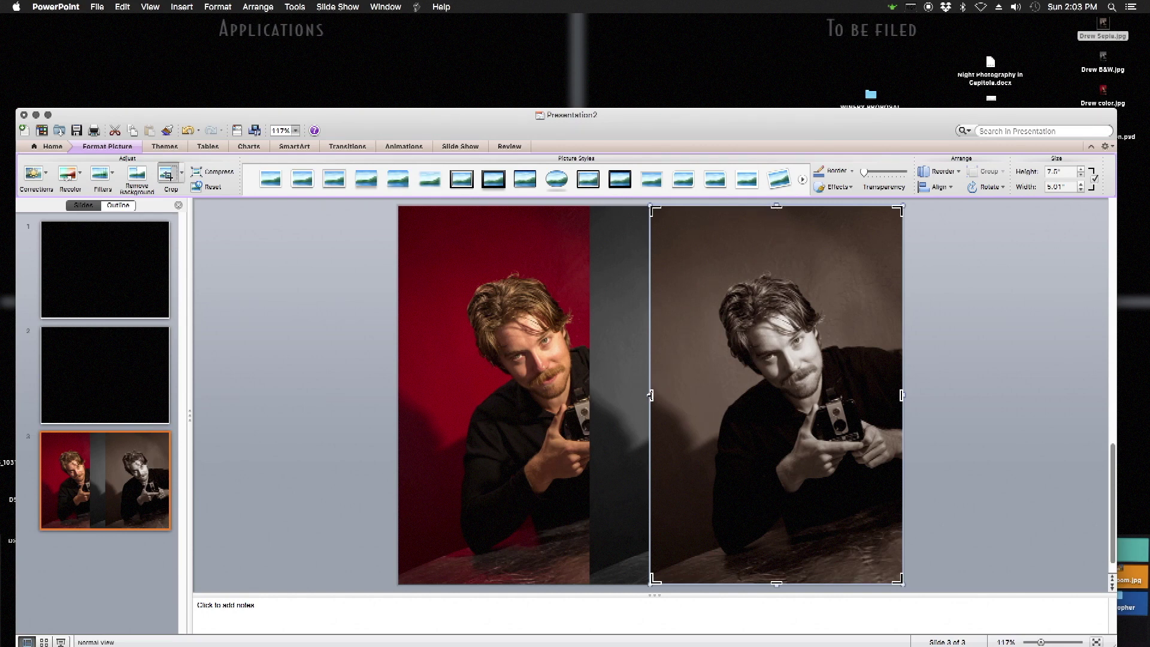
{"action": "left_click_drag", "start_coordinate": [651, 396], "coordinate": [695, 395]}
{"action": "left_click_drag", "start_coordinate": [799, 206], "coordinate": [801, 256]}
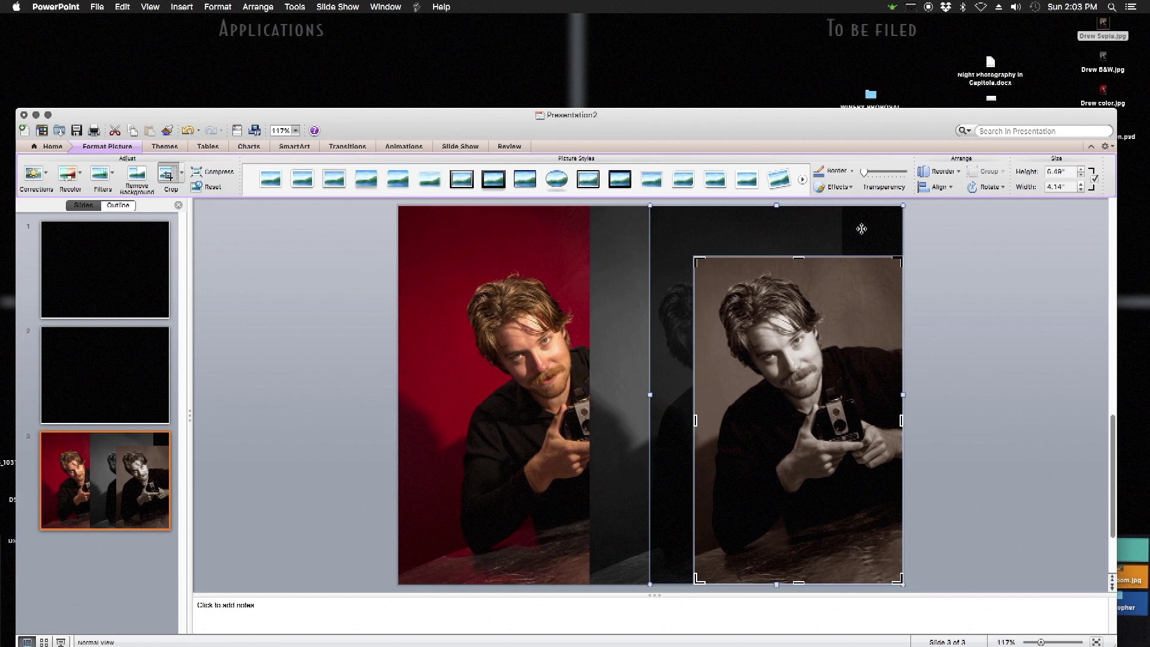
- Crop the black-and-white picture from its top and left sides to about 4.23" wide by 6.49" high
{"action": "left_click", "coordinate": [573, 260]}
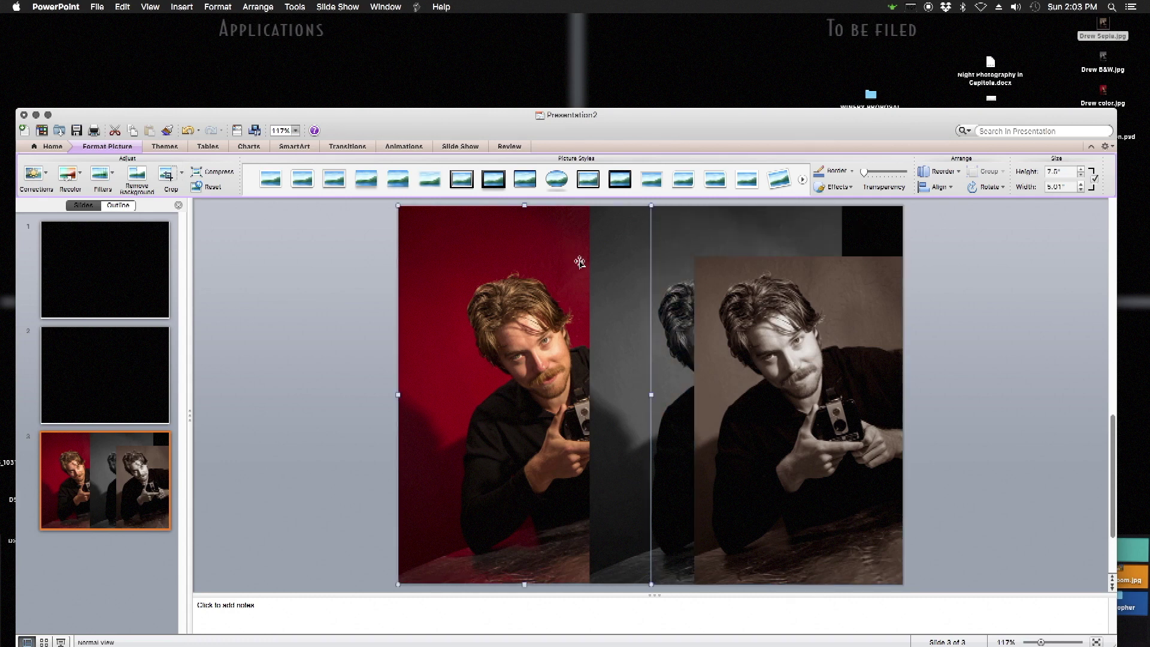
{"action": "left_click", "coordinate": [665, 248]}
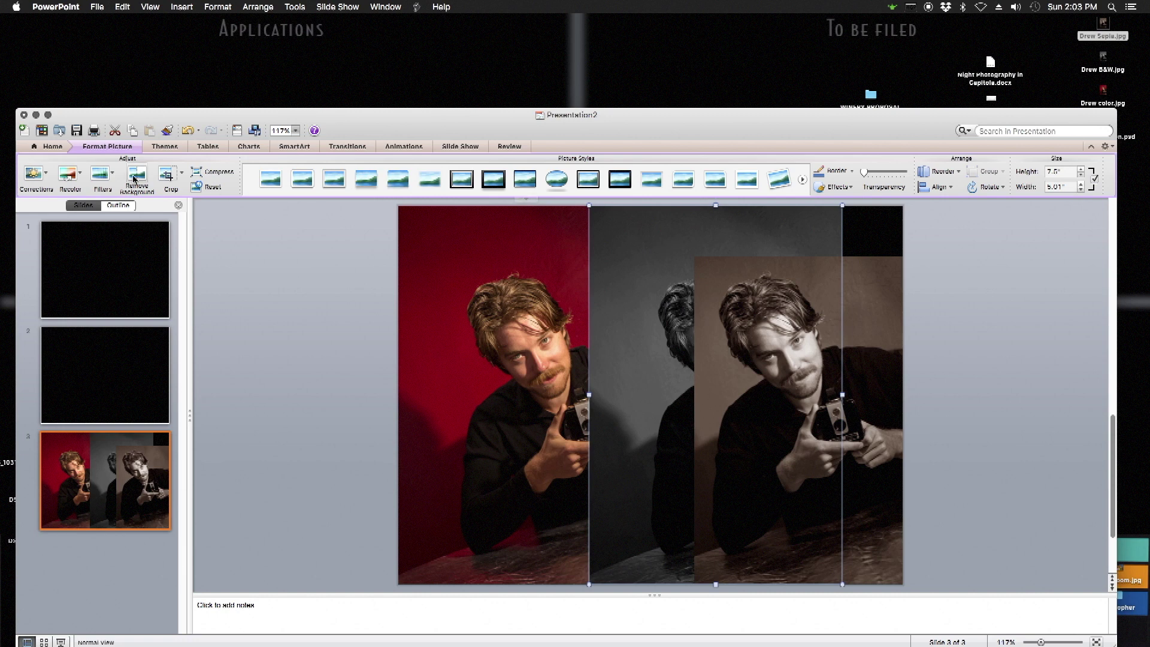
{"action": "left_click", "coordinate": [181, 177]}
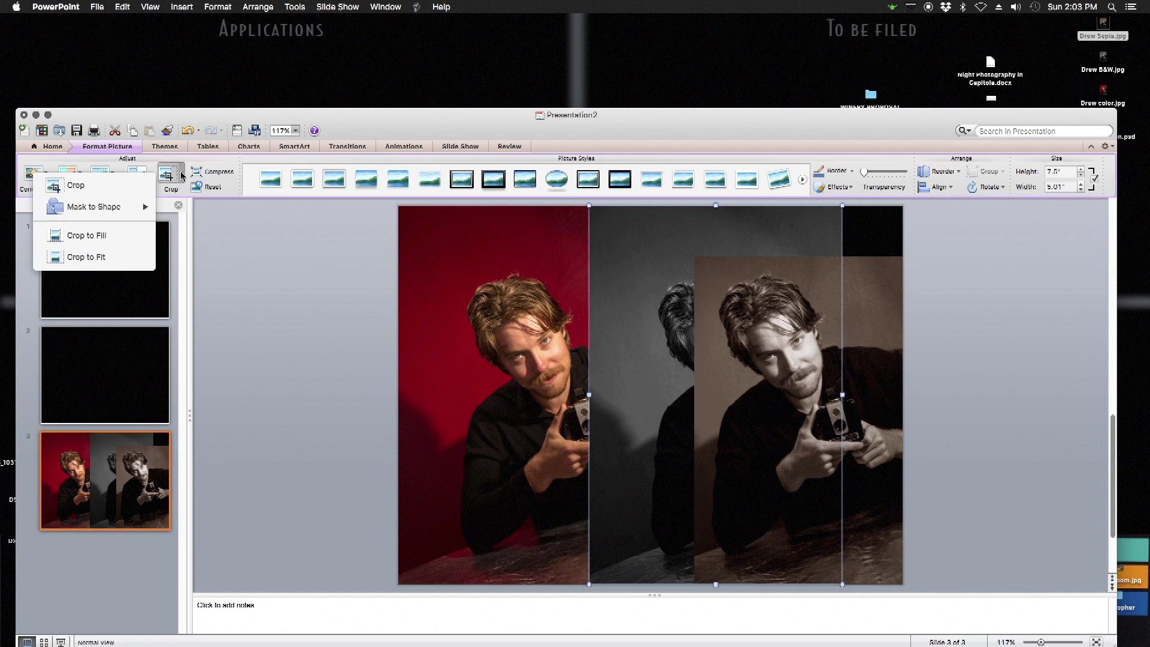
{"action": "left_click", "coordinate": [95, 188]}
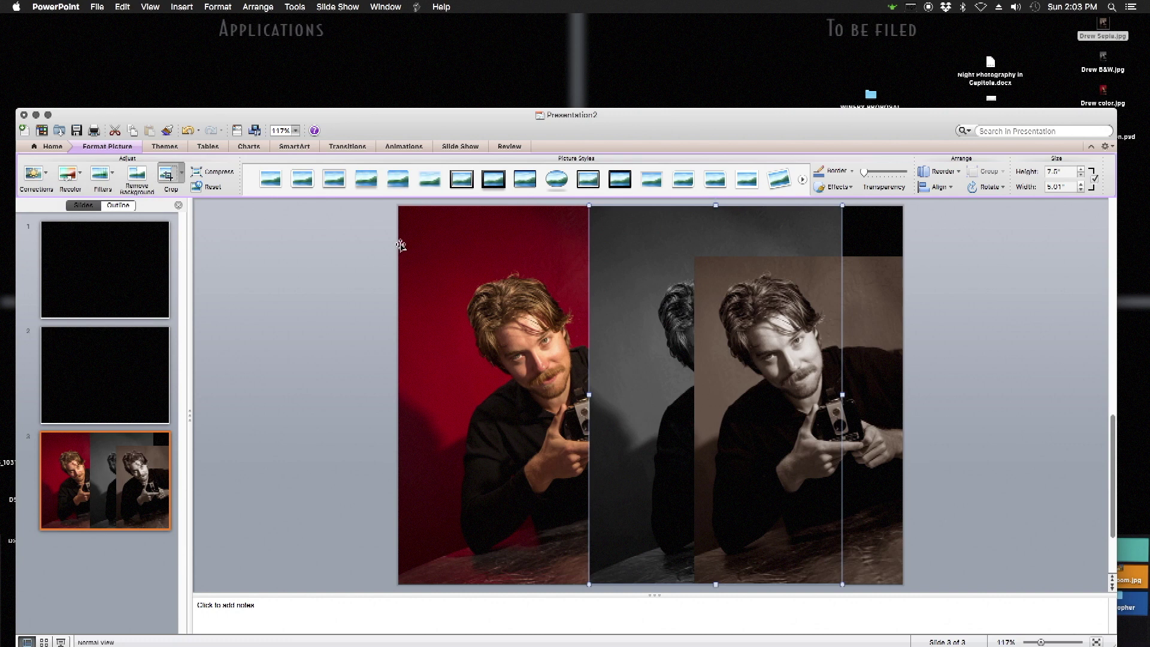
{"action": "left_click_drag", "start_coordinate": [716, 207], "coordinate": [716, 257]}
{"action": "left_click_drag", "start_coordinate": [591, 421], "coordinate": [631, 423]}
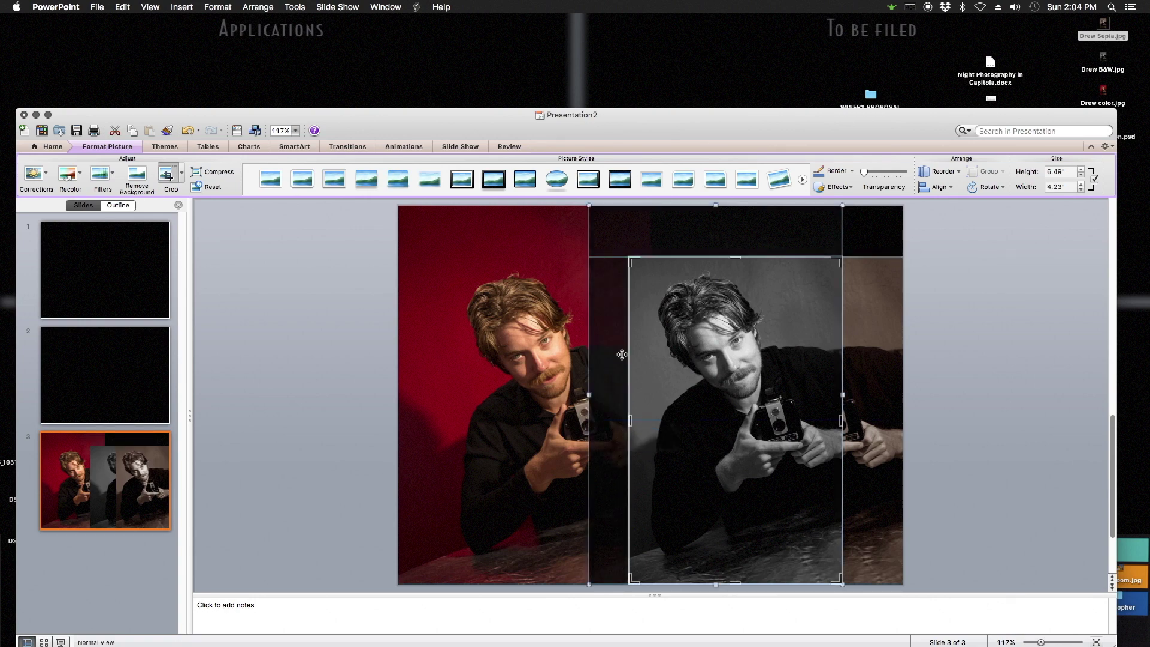
{"action": "left_click", "coordinate": [931, 251]}
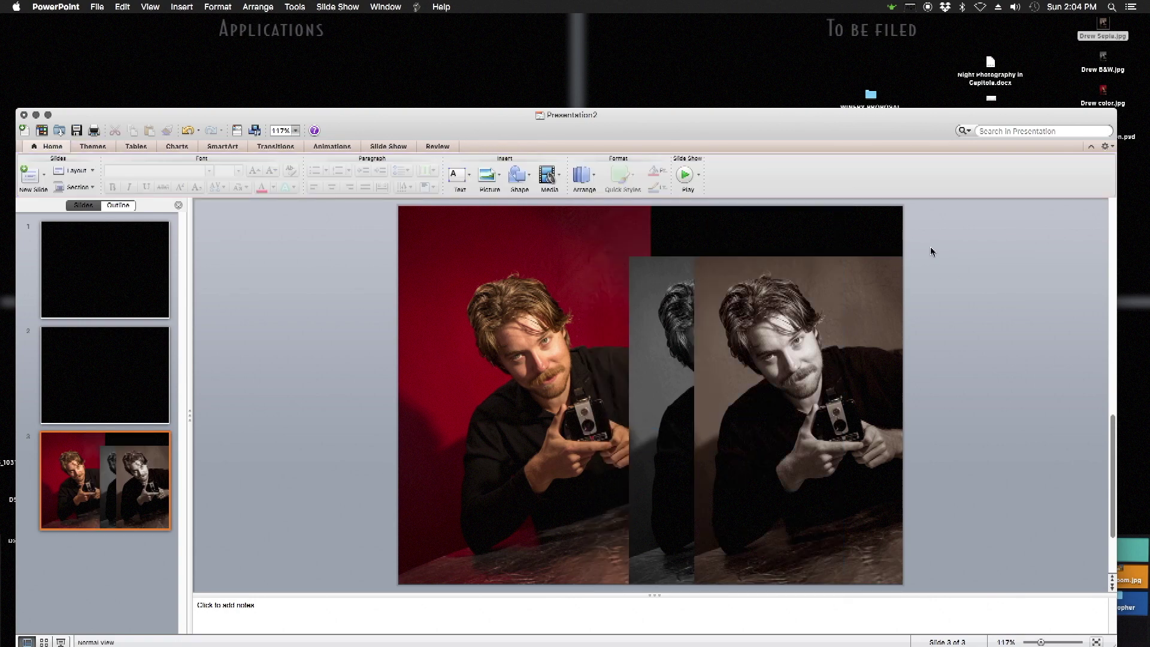
{"action": "left_click", "coordinate": [497, 293]}
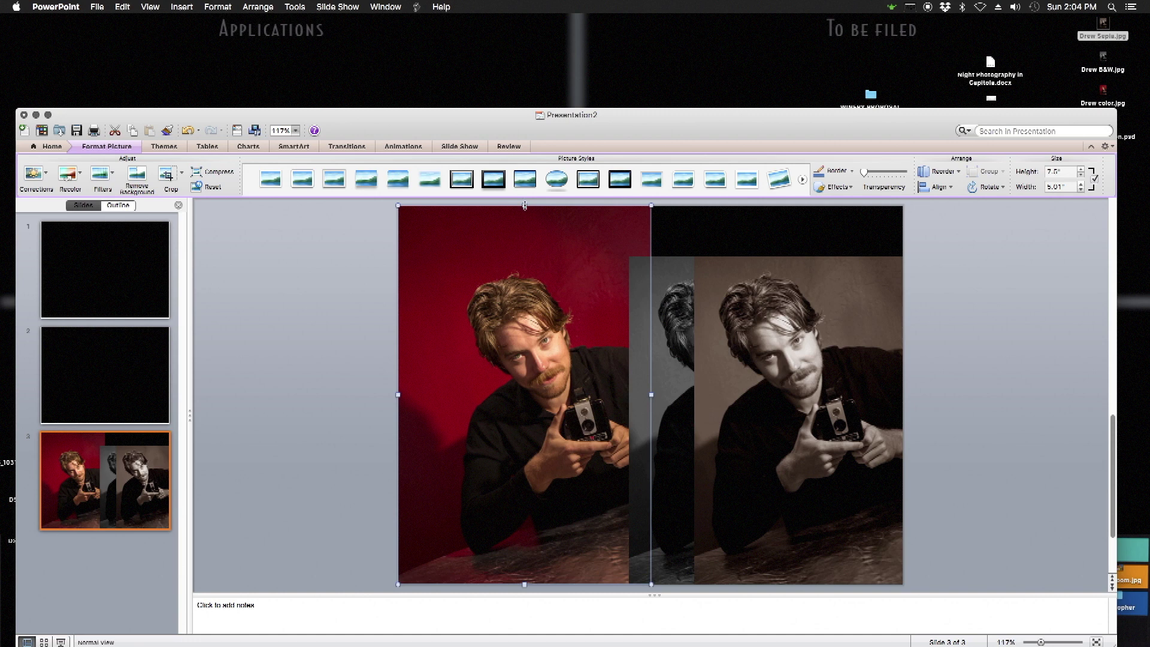
{"action": "left_click_drag", "start_coordinate": [524, 211], "coordinate": [523, 269]}
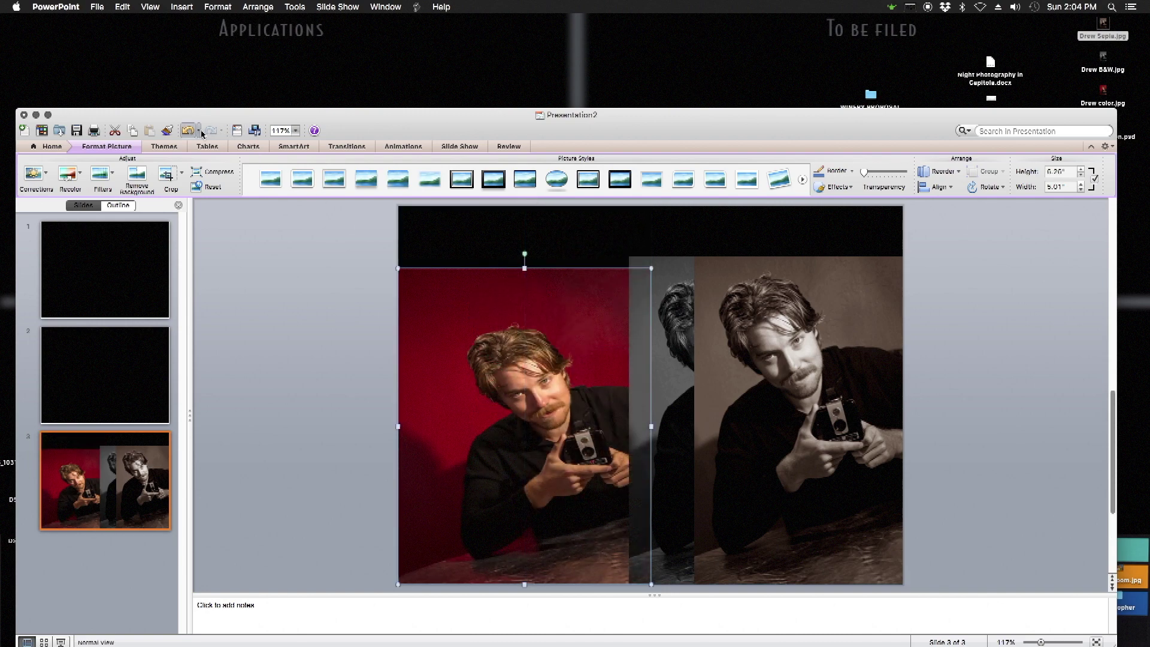
{"action": "left_click", "coordinate": [129, 7]}
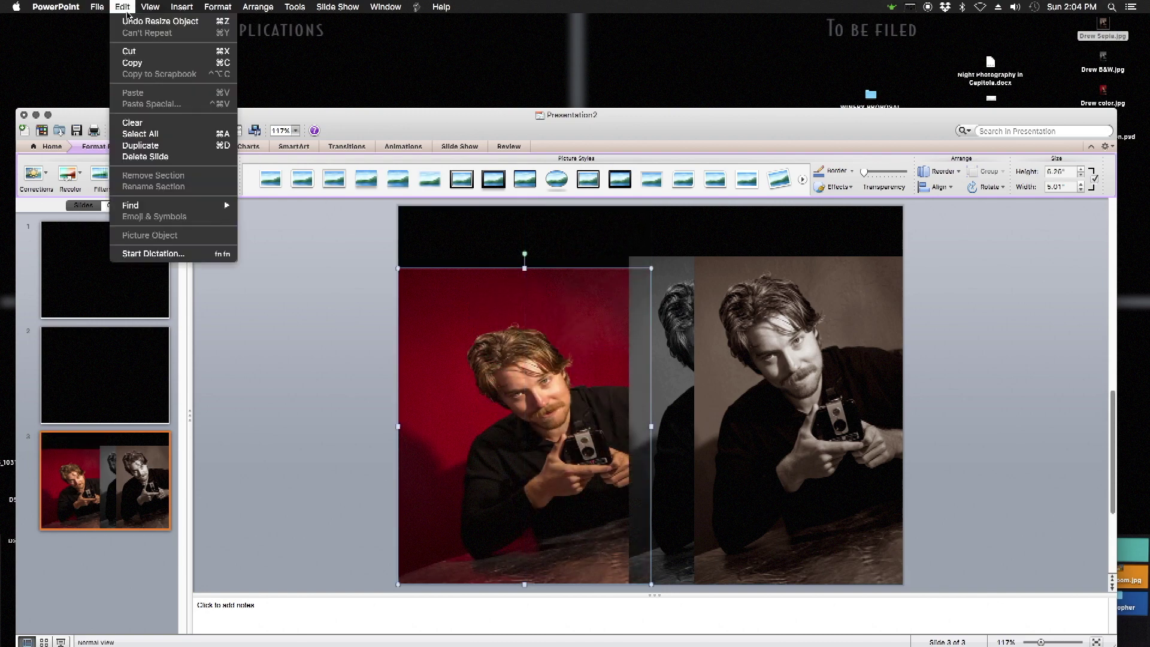
{"action": "left_click", "coordinate": [130, 23]}
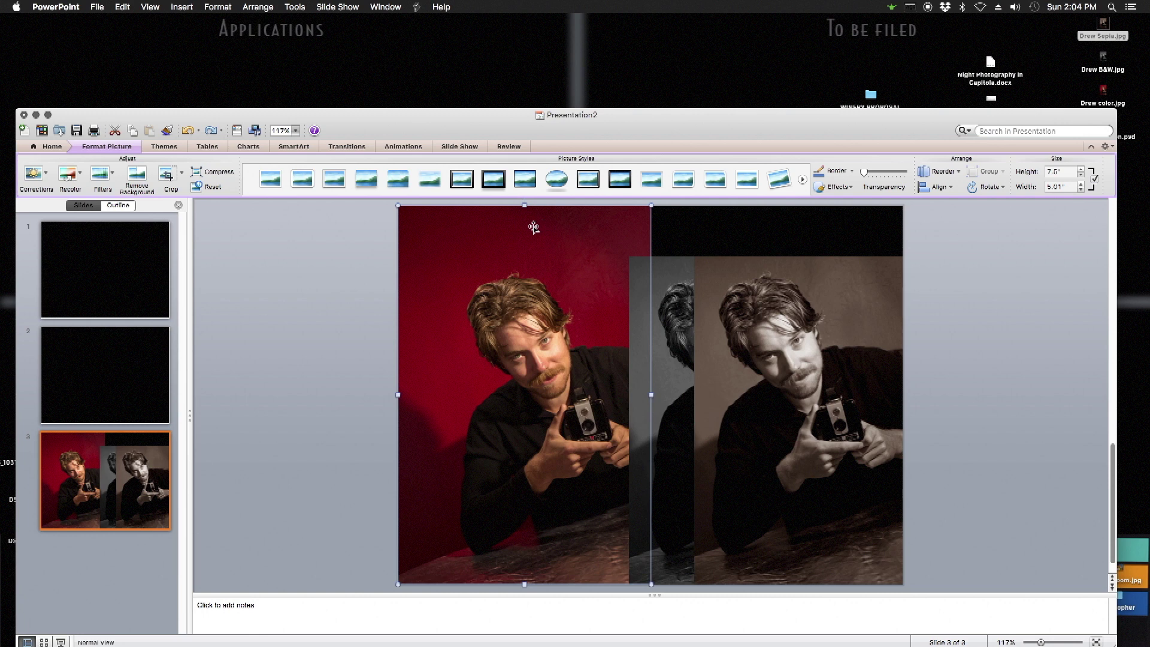
- Crop the colour picture from its top and left sides to about 4.16" wide by 6.49" high
{"action": "left_click", "coordinate": [181, 175]}
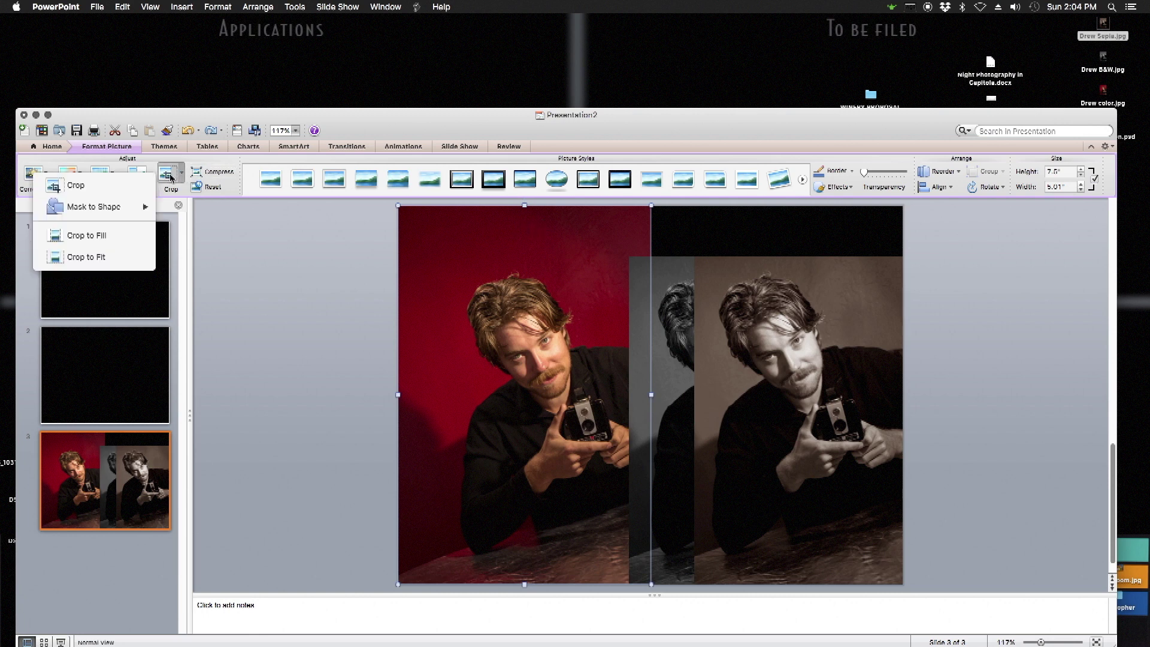
{"action": "left_click", "coordinate": [82, 190]}
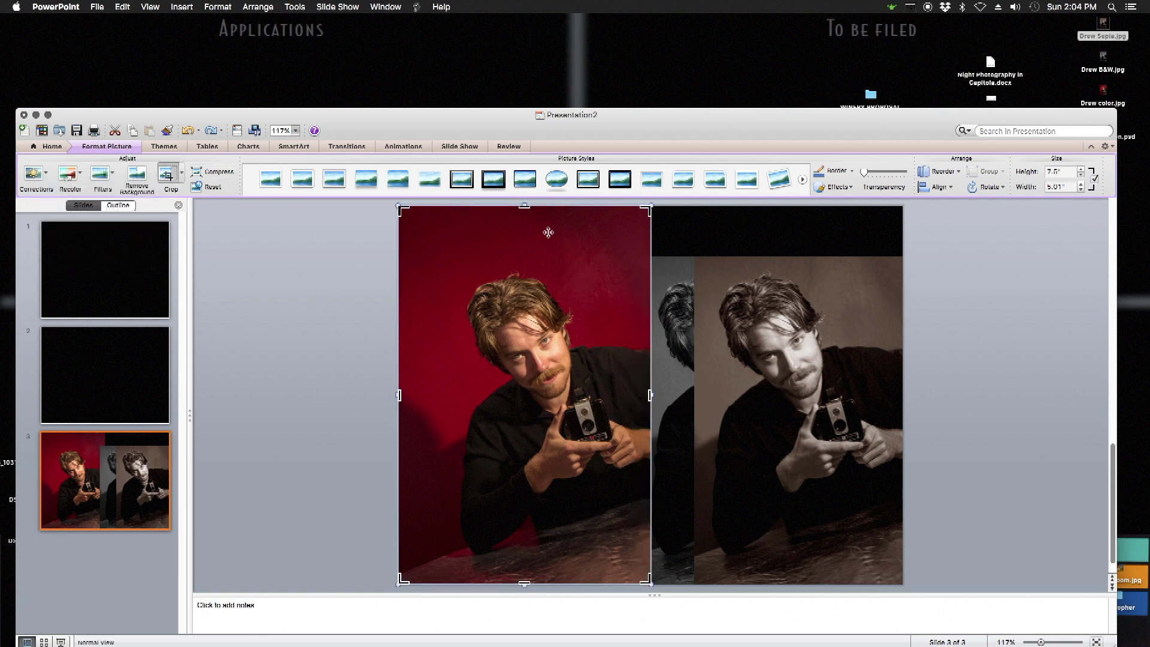
{"action": "left_click_drag", "start_coordinate": [524, 205], "coordinate": [522, 257]}
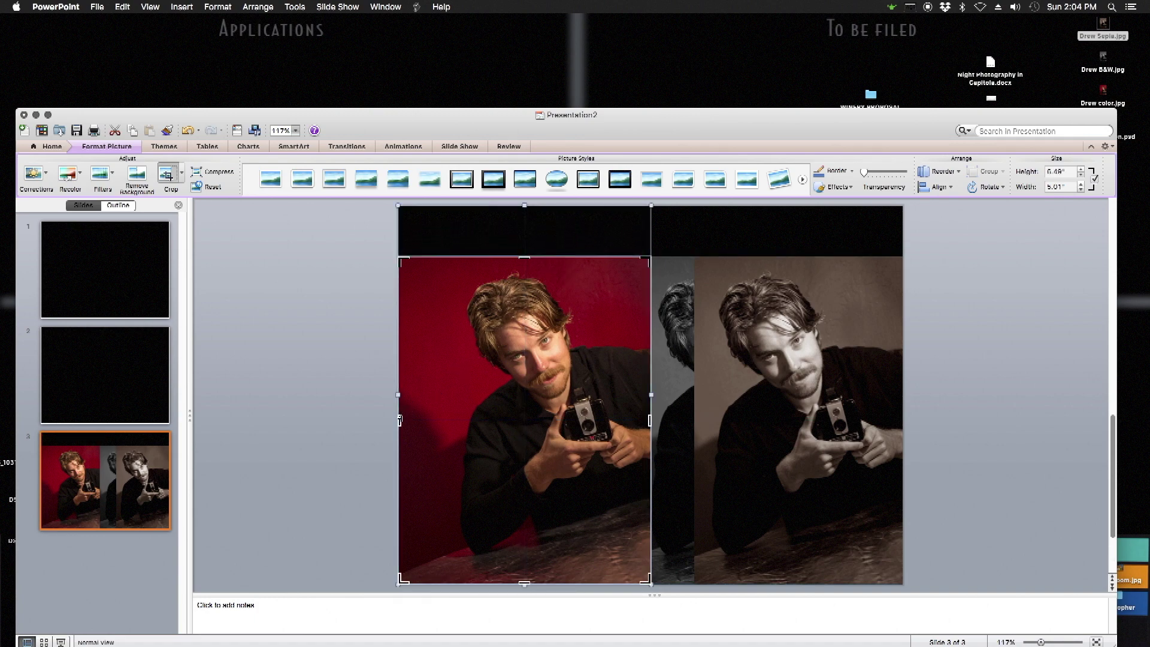
{"action": "left_click_drag", "start_coordinate": [401, 420], "coordinate": [442, 426]}
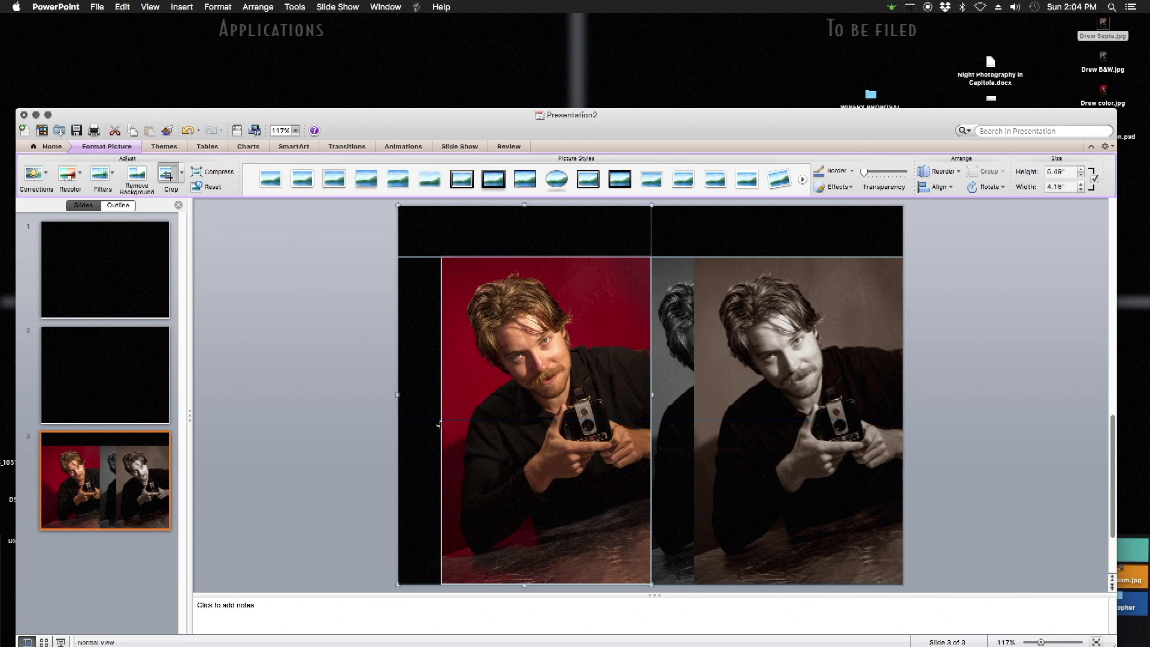
{"action": "left_click", "coordinate": [789, 236]}
- Move the colour picture to the slide's left edge and overlap the black-and-white and sepia pictures beside it, tops aligned
{"action": "left_click_drag", "start_coordinate": [584, 363], "coordinate": [540, 346]}
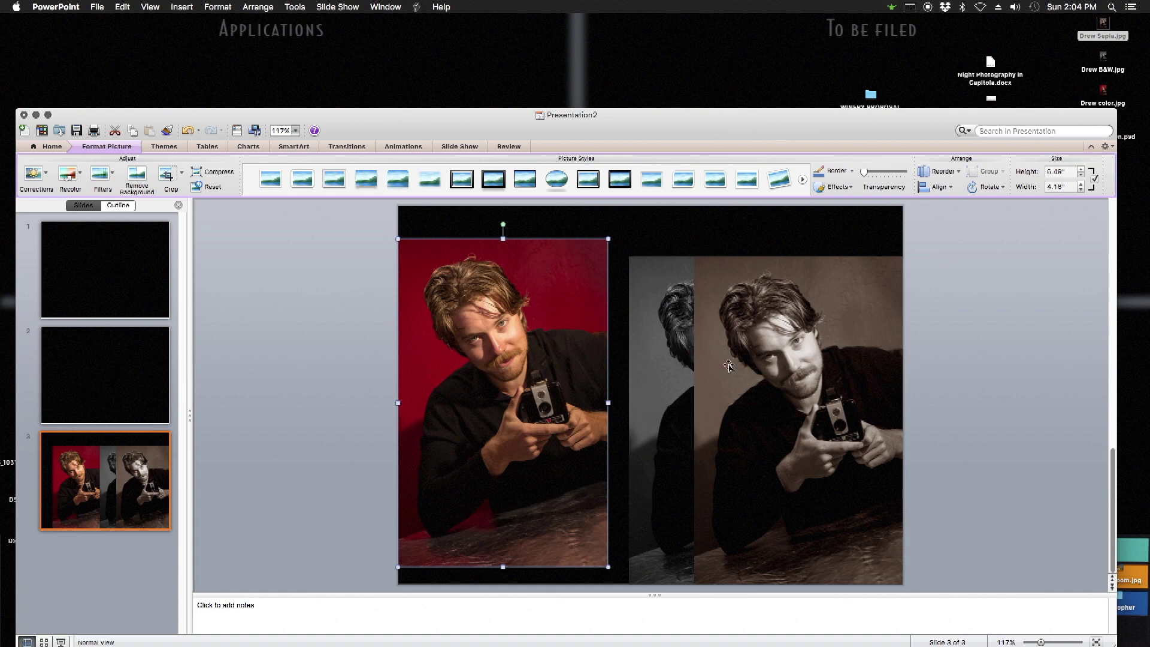
{"action": "left_click_drag", "start_coordinate": [671, 318], "coordinate": [513, 299]}
{"action": "left_click_drag", "start_coordinate": [791, 343], "coordinate": [666, 327]}
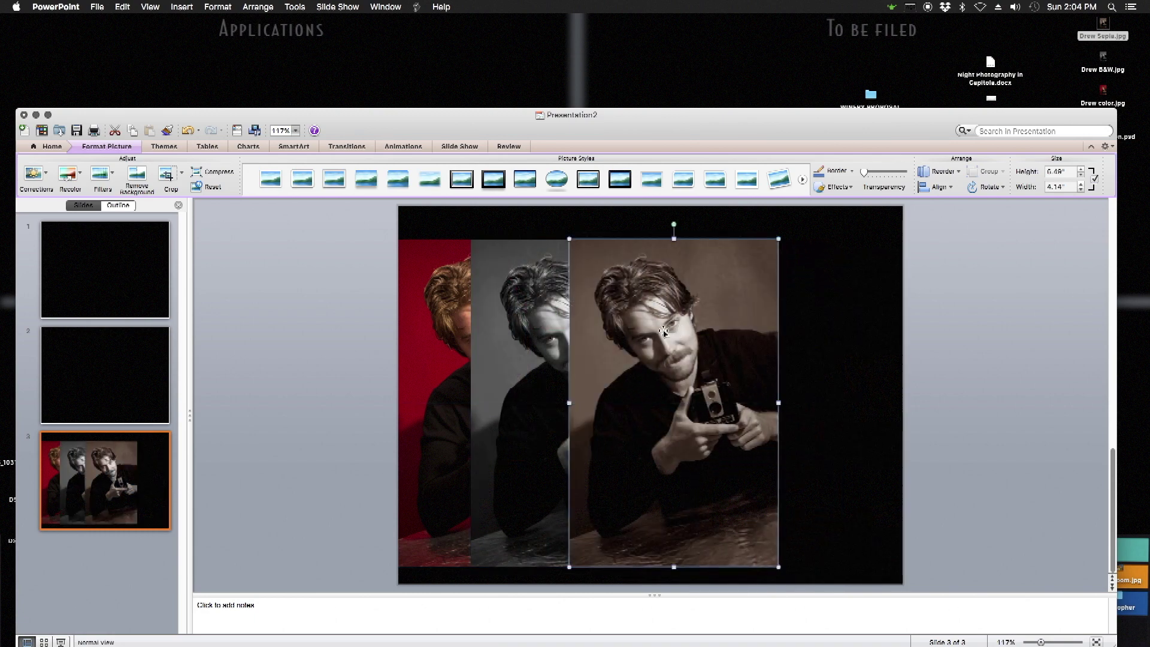
- Scale all three pictures down together to about 5.57" high
{"action": "left_click", "coordinate": [448, 351], "text": "shift"}
{"action": "left_click", "coordinate": [495, 357], "text": "shift"}
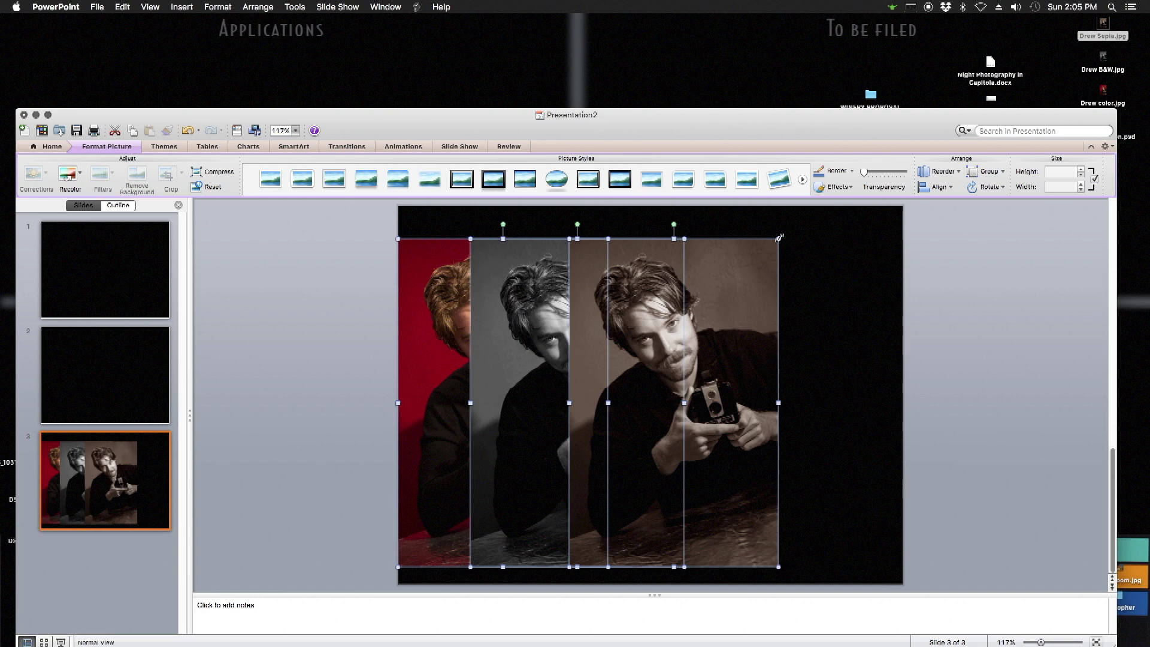
{"action": "left_click_drag", "start_coordinate": [778, 239], "coordinate": [731, 312]}
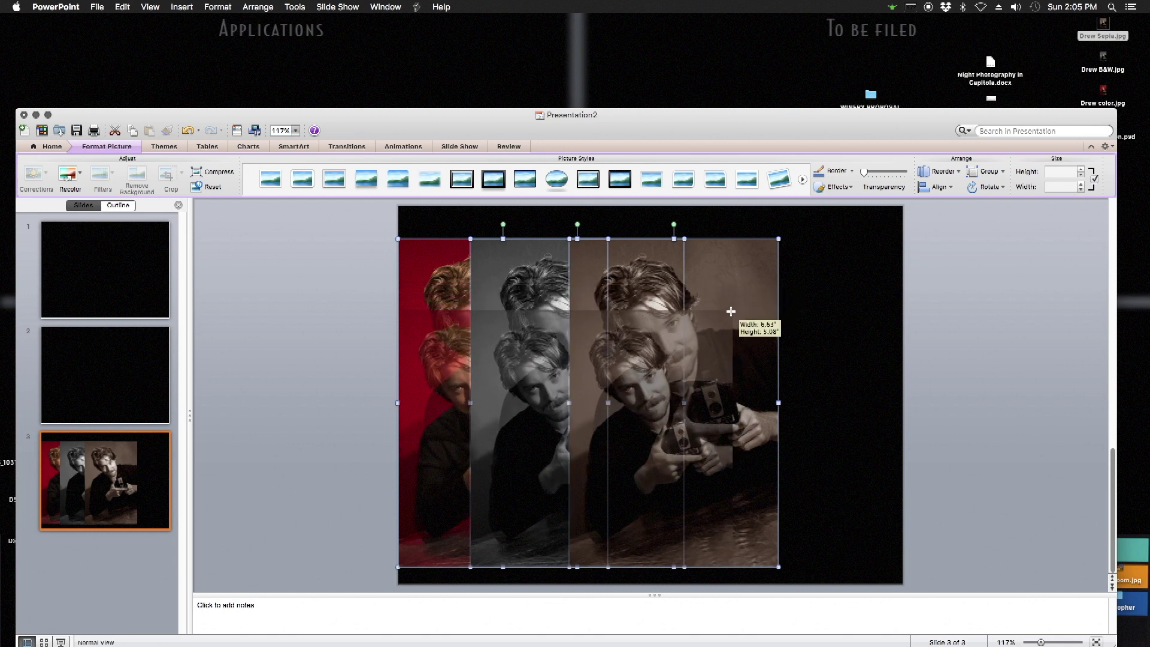
{"action": "left_click_drag", "start_coordinate": [731, 312], "coordinate": [749, 293]}
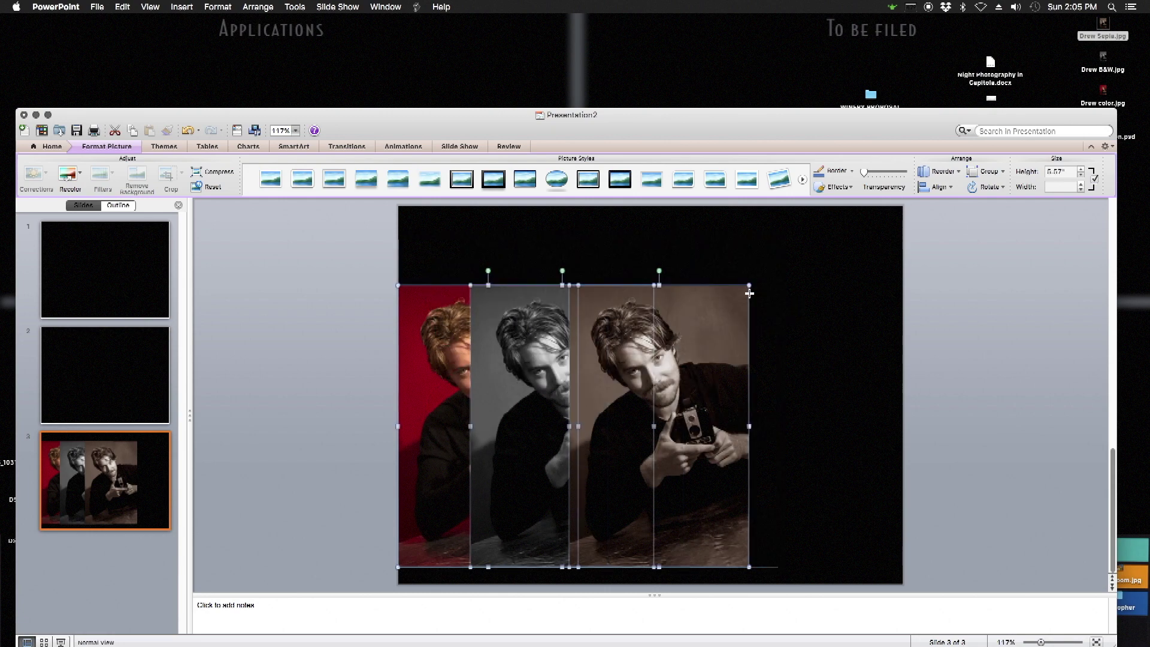
{"action": "left_click", "coordinate": [723, 254]}
- Spread the sepia and black-and-white pictures to the right of the colour one, and raise all three to the slide's vertical centre
{"action": "left_click_drag", "start_coordinate": [710, 350], "coordinate": [844, 345]}
{"action": "left_click_drag", "start_coordinate": [604, 367], "coordinate": [683, 358]}
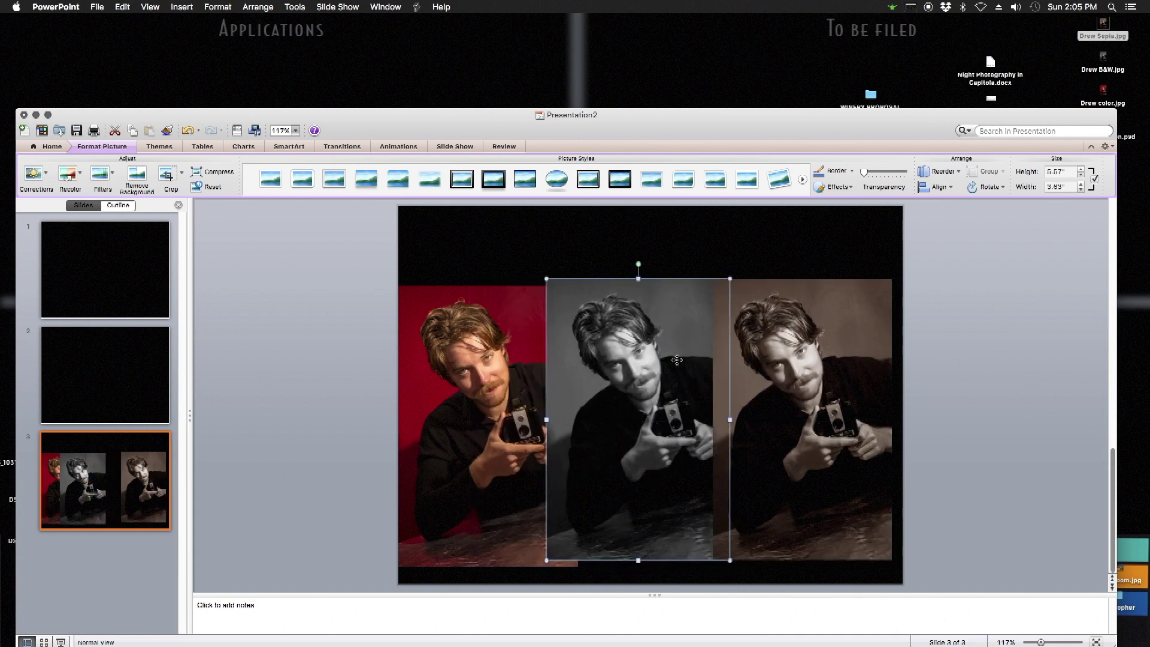
{"action": "left_click_drag", "start_coordinate": [493, 347], "coordinate": [492, 316]}
{"action": "left_click_drag", "start_coordinate": [647, 361], "coordinate": [647, 337]}
{"action": "left_click_drag", "start_coordinate": [761, 378], "coordinate": [760, 352]}
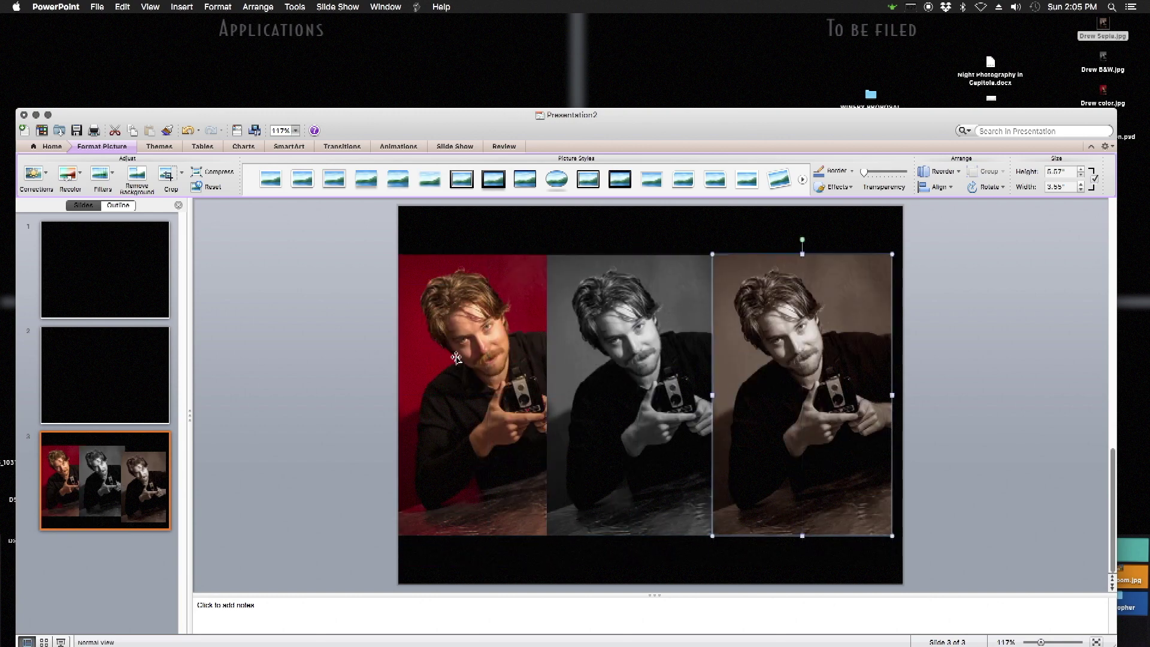
- Scale the three pictures down together to about 4.87" high
{"action": "left_click", "coordinate": [457, 357]}
{"action": "left_click", "coordinate": [623, 369], "text": "shift"}
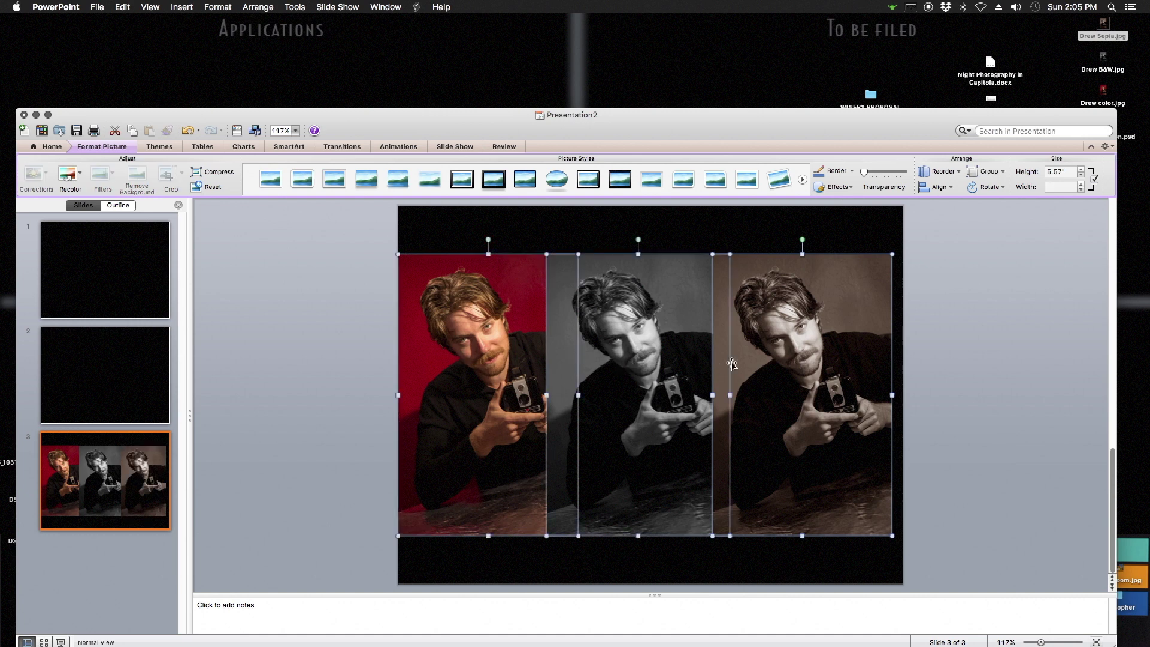
{"action": "left_click", "coordinate": [758, 328], "text": "shift"}
{"action": "left_click_drag", "start_coordinate": [889, 256], "coordinate": [871, 290]}
{"action": "left_click", "coordinate": [682, 252]}
- Arrange the three smaller pictures in one level row on the slide with a gap between neighbours
{"action": "left_click", "coordinate": [782, 307]}
{"action": "left_click_drag", "start_coordinate": [782, 308], "coordinate": [805, 274]}
{"action": "left_click_drag", "start_coordinate": [648, 361], "coordinate": [667, 326]}
{"action": "left_click_drag", "start_coordinate": [482, 363], "coordinate": [483, 330]}
{"action": "left_click", "coordinate": [686, 320]}
{"action": "left_click", "coordinate": [804, 327]}
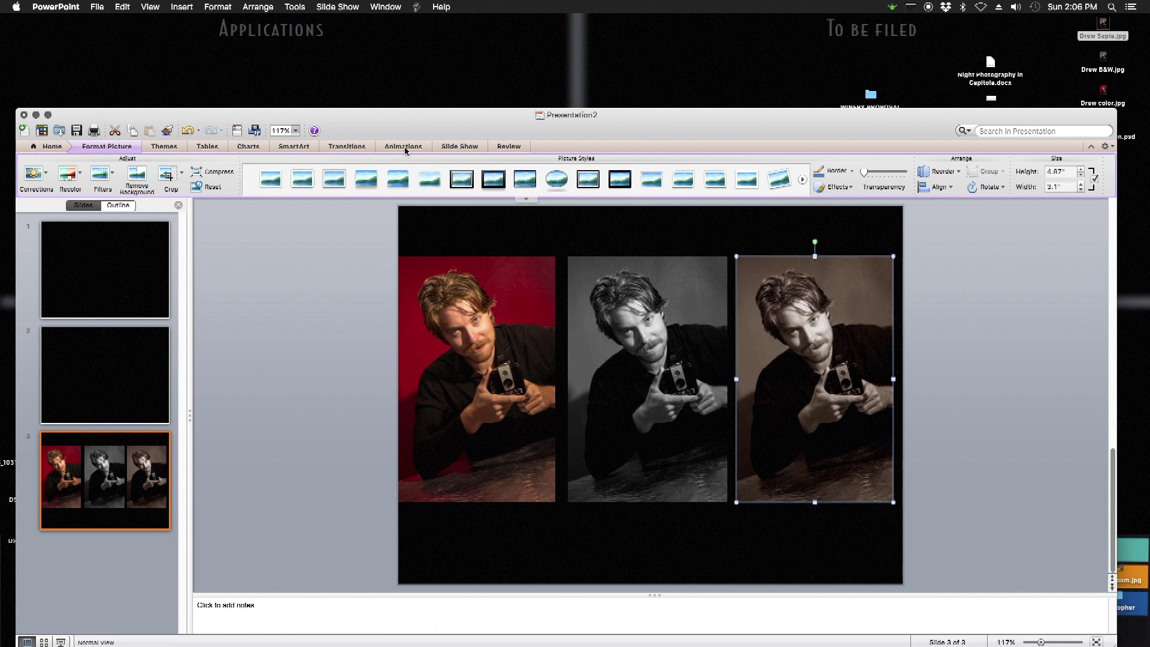
- Save the presentation to the Desktop as "B&W Conversion 1.pptx"
{"action": "left_click", "coordinate": [96, 7]}
{"action": "left_click", "coordinate": [111, 109]}
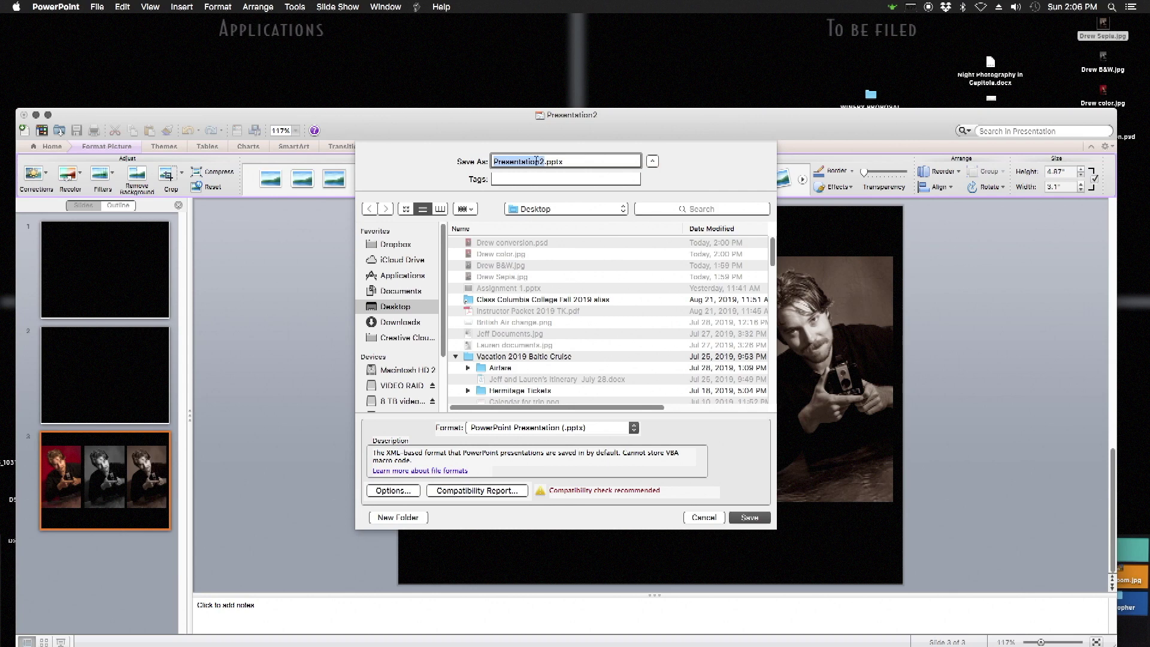
{"action": "type", "text": "B&"}
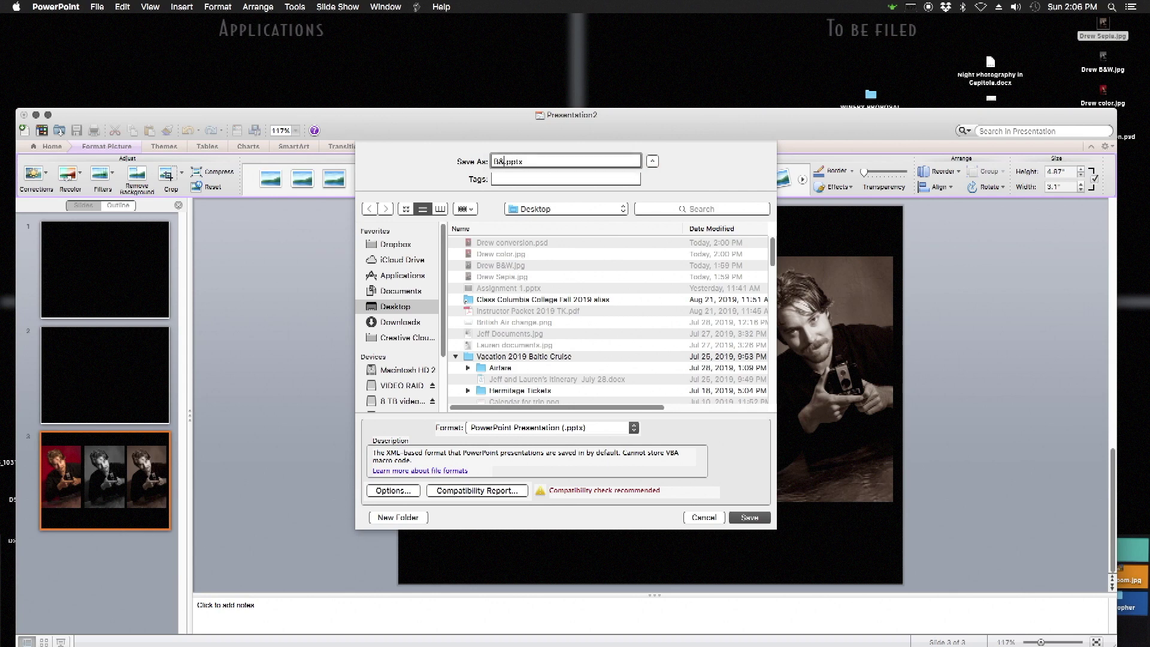
{"action": "type", "text": "W Convers"}
{"action": "type", "text": "1"}
{"action": "left_click", "coordinate": [748, 518]}
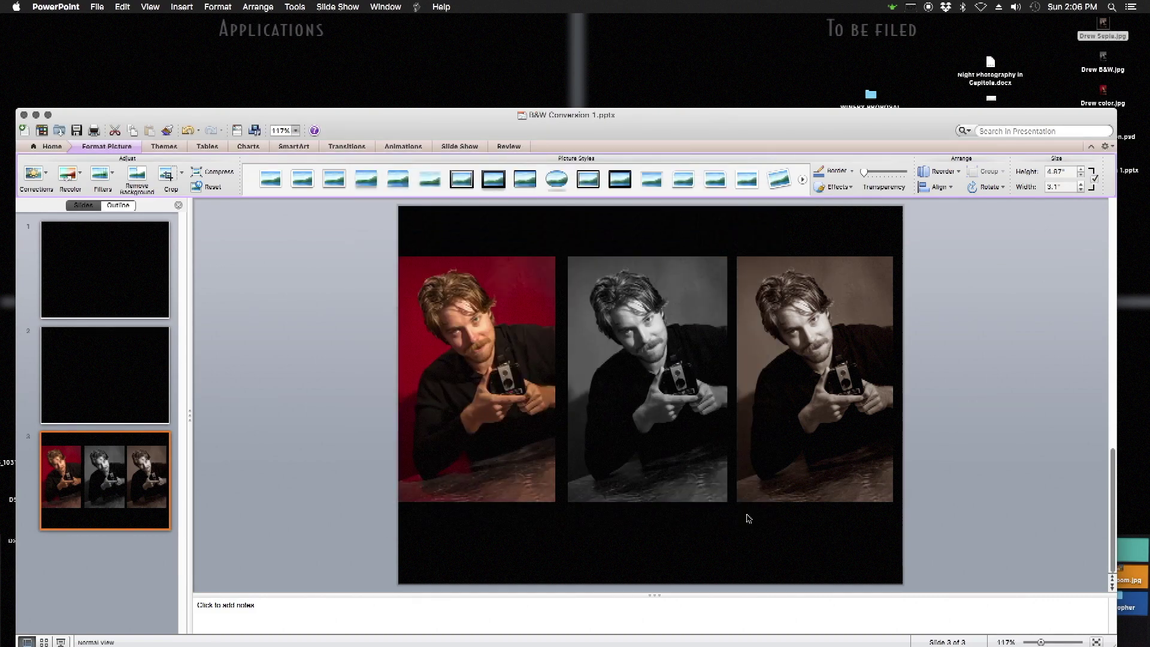
- Shift the colour and black-and-white pictures slightly right to even out the margins and gaps in the row
{"action": "left_click", "coordinate": [519, 297]}
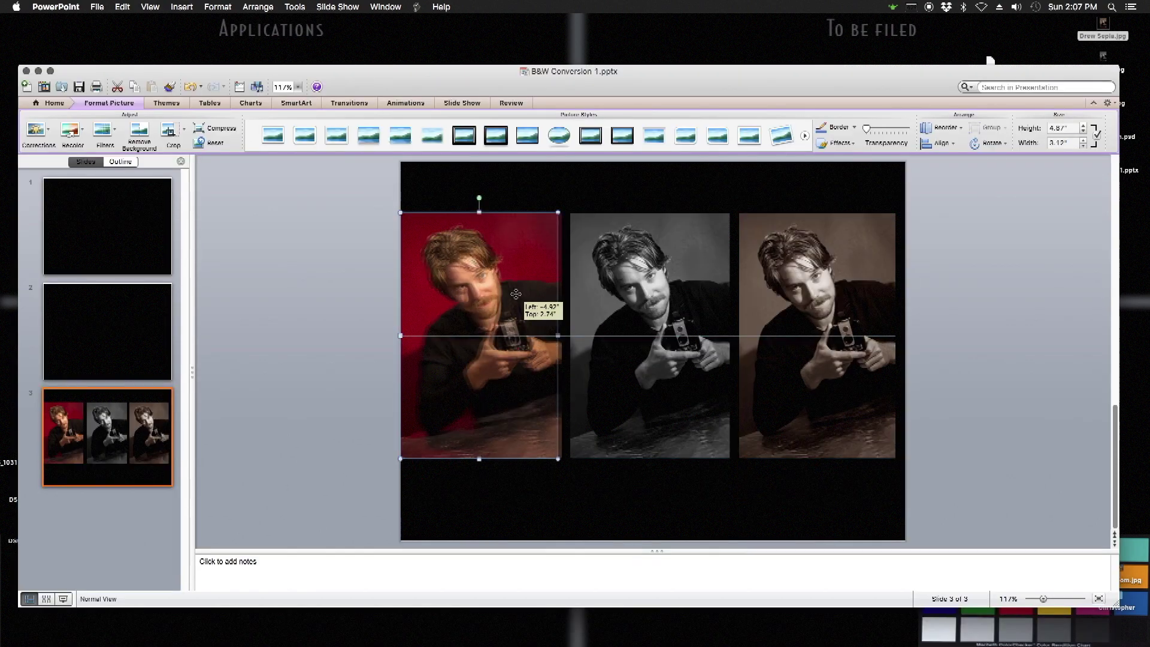
{"action": "left_click_drag", "start_coordinate": [623, 296], "coordinate": [632, 295]}
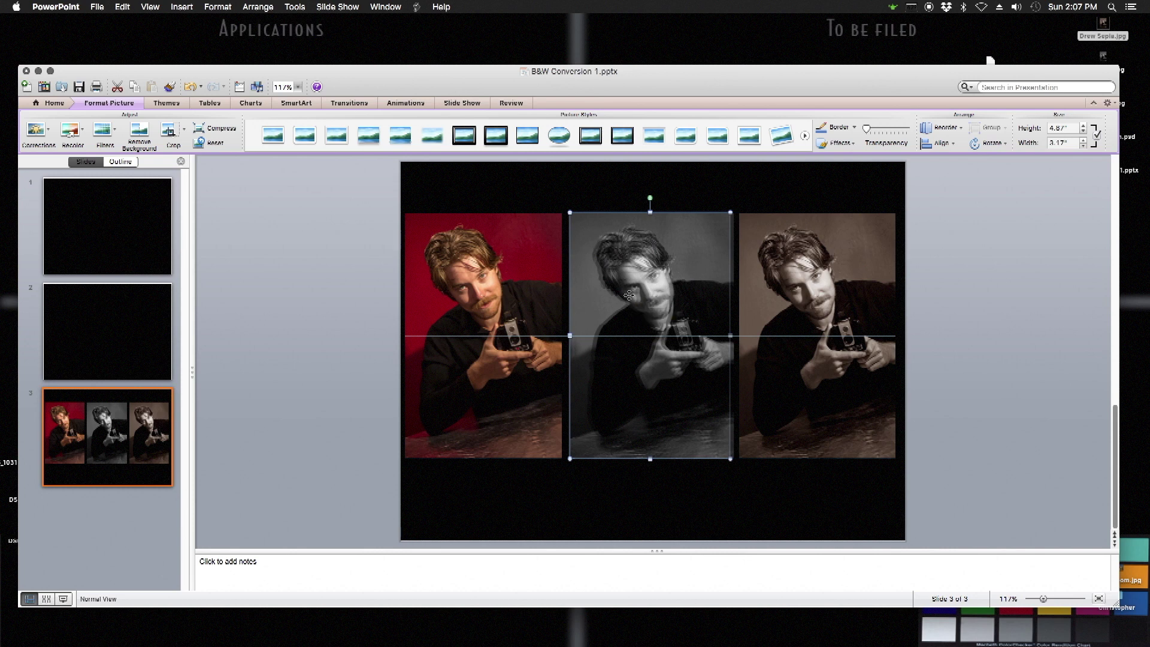
{"action": "left_click", "coordinate": [512, 297]}
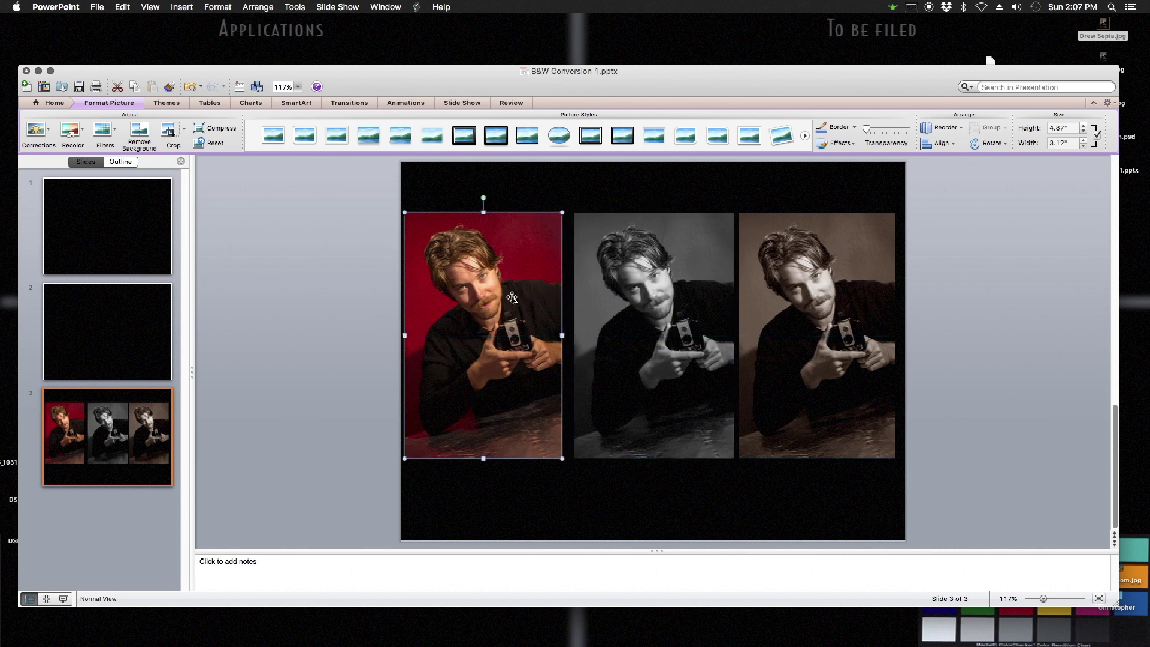
{"action": "key", "text": "Right"}
{"action": "key", "text": "Right"}
{"action": "key", "text": "Right"}
{"action": "key", "text": "Right"}
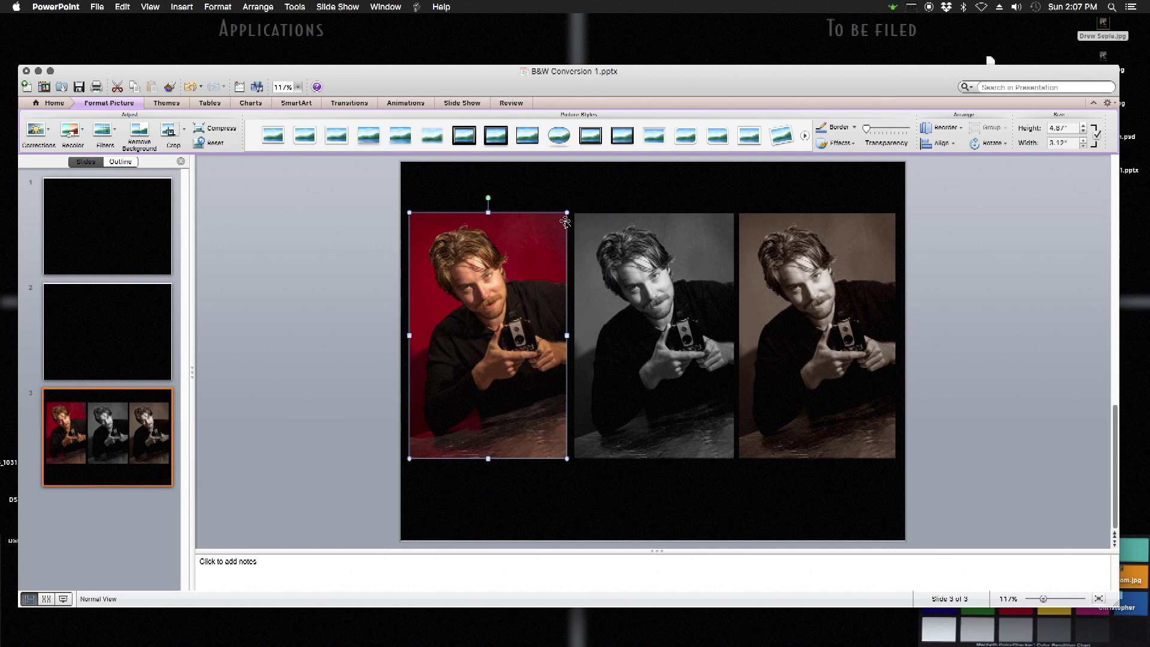
{"action": "left_click", "coordinate": [564, 196]}
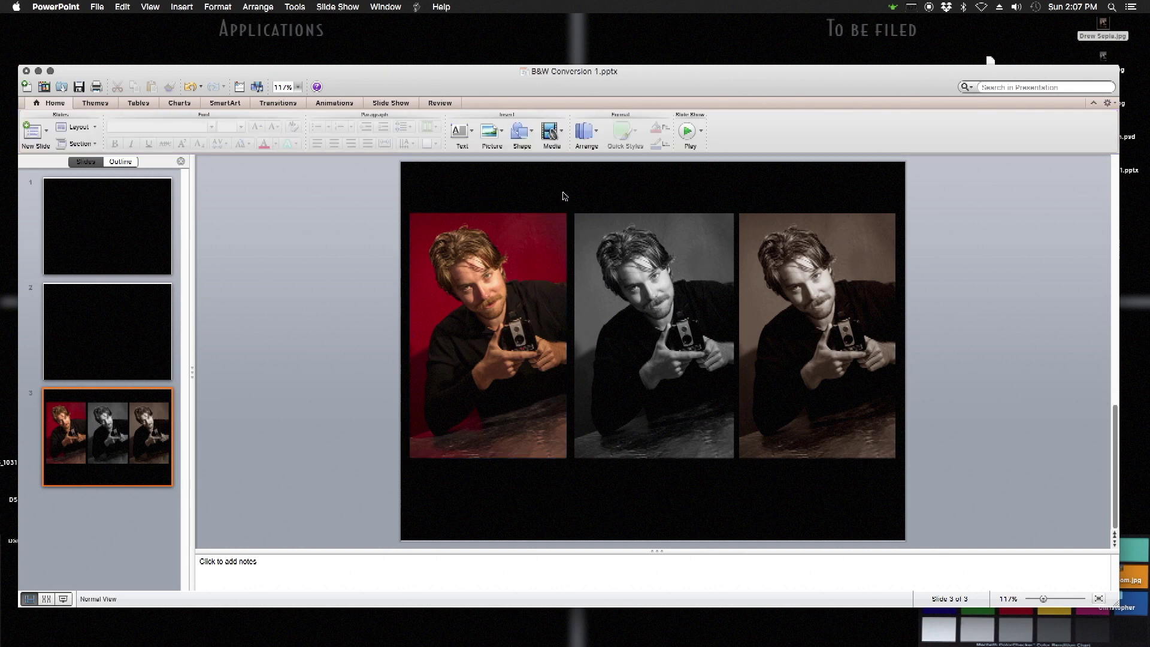
- Add a text box with the lines "B&W Conversion", "Week 2" and the author's full name, and centre it below the black-and-white picture
{"action": "left_click", "coordinate": [462, 132]}
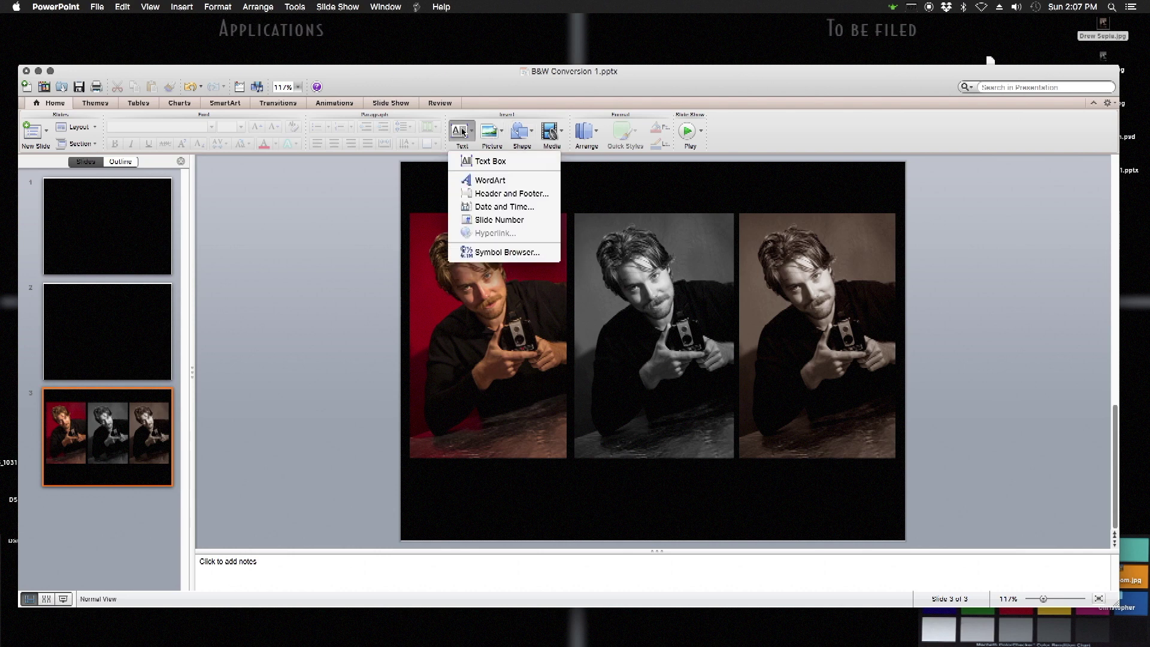
{"action": "left_click", "coordinate": [482, 161]}
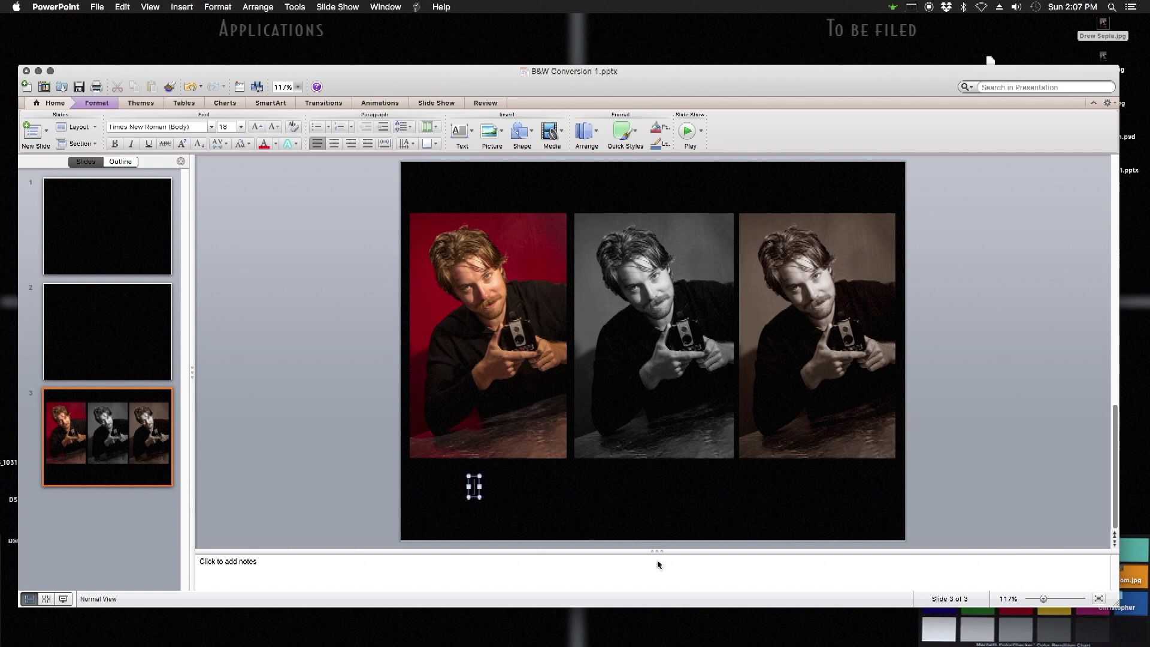
{"action": "type", "text": "B&W Conversion"}
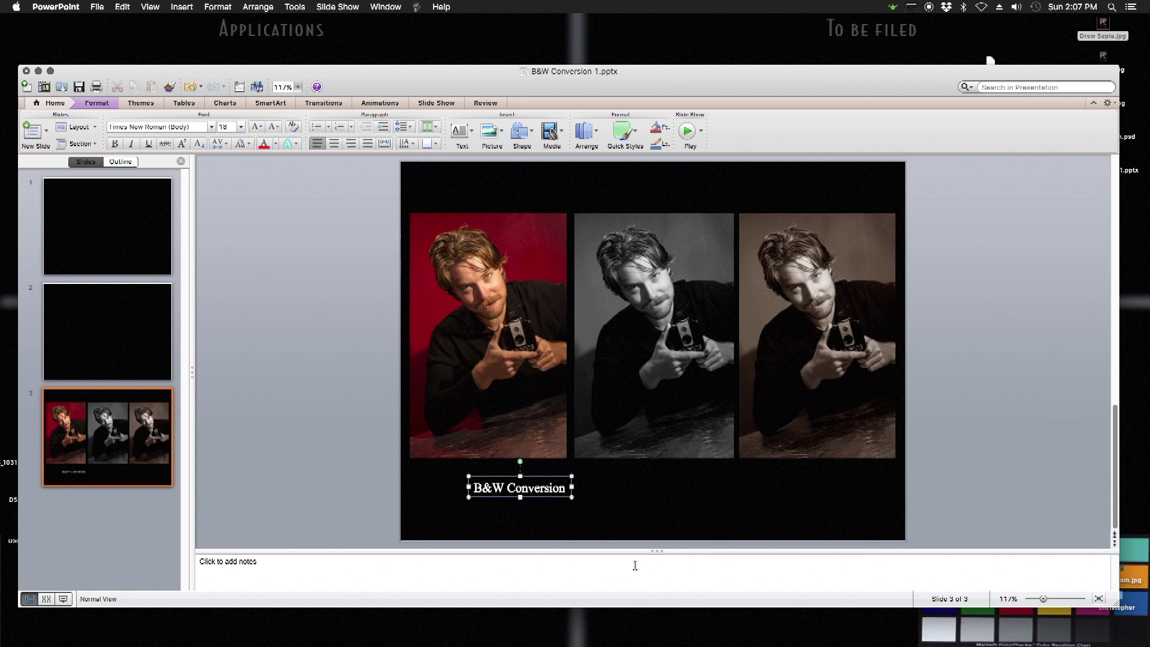
{"action": "key", "text": "Return"}
{"action": "type", "text": "W"}
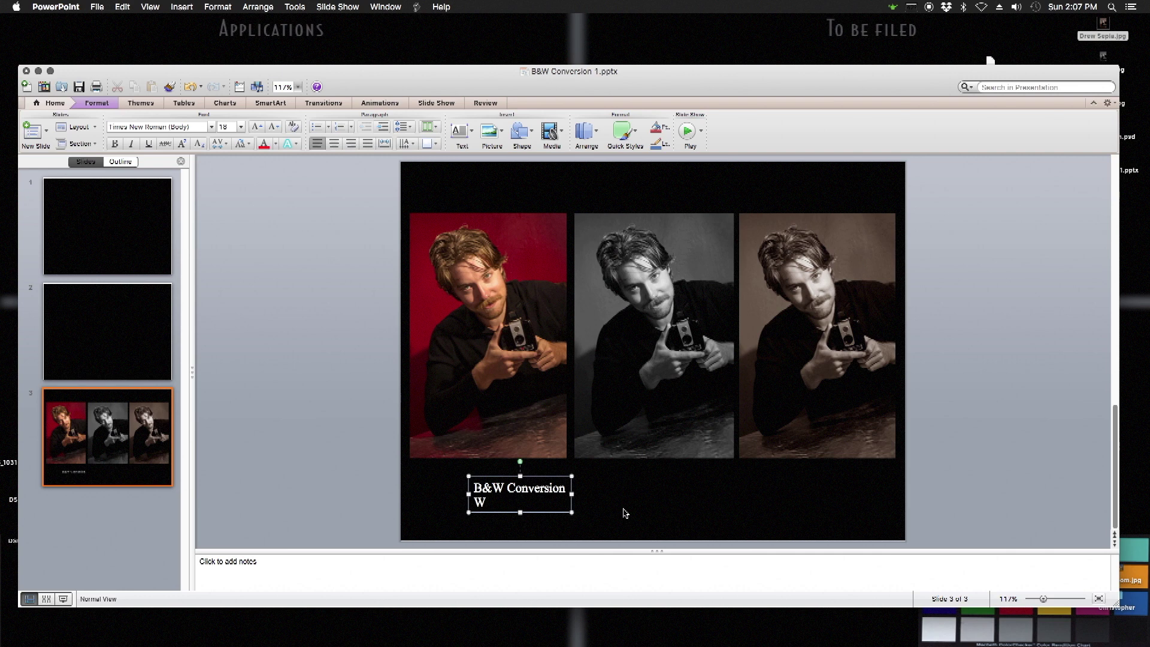
{"action": "type", "text": "eek 2"}
{"action": "key", "text": "Return"}
{"action": "type", "text": "Jef"}
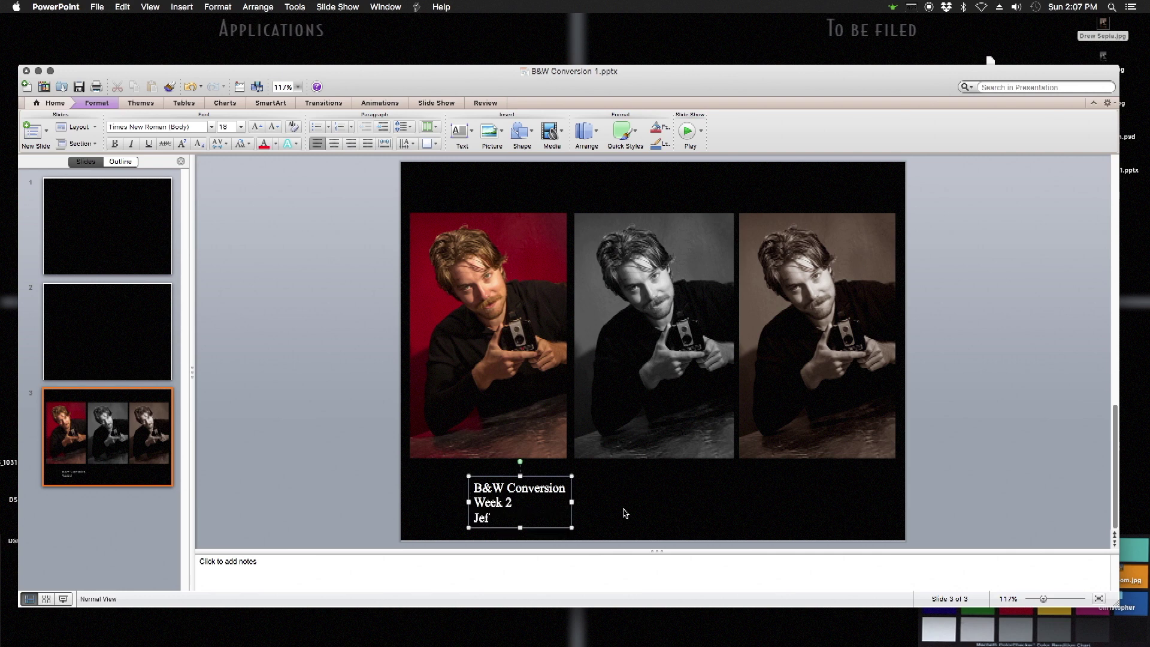
{"action": "type", "text": "fery Luhn"}
{"action": "left_click_drag", "start_coordinate": [531, 476], "coordinate": [658, 484]}
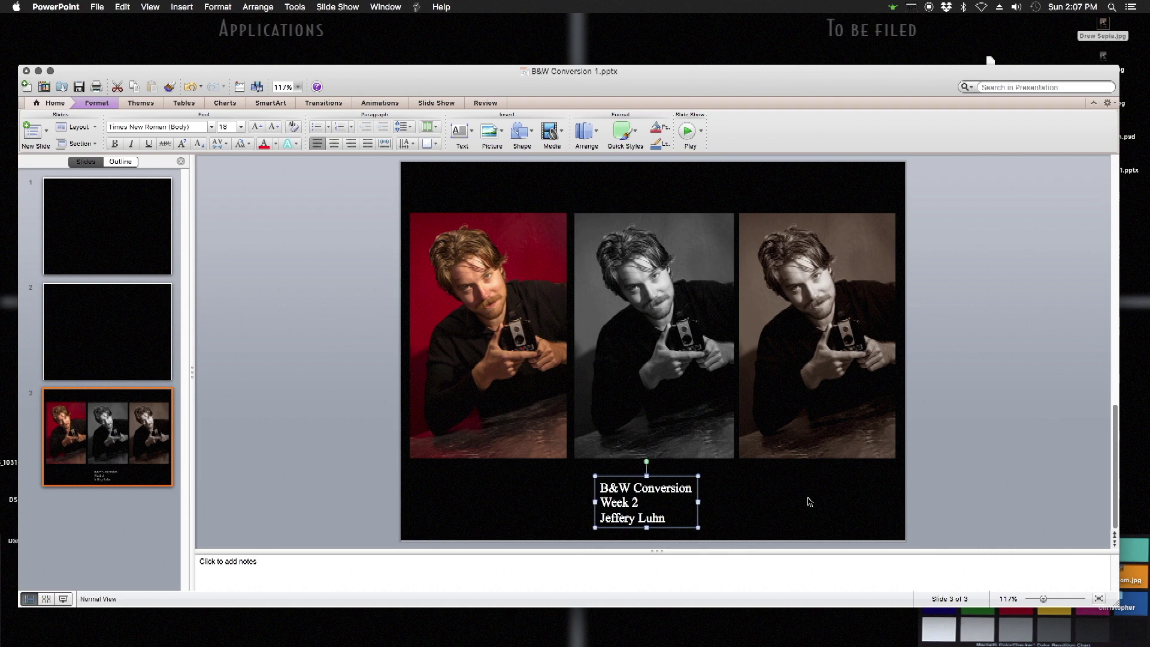
- Switch to QuickTime Player and name the screen recording "B&W conversion.mov" for saving
{"action": "type", "text": "B&W "}
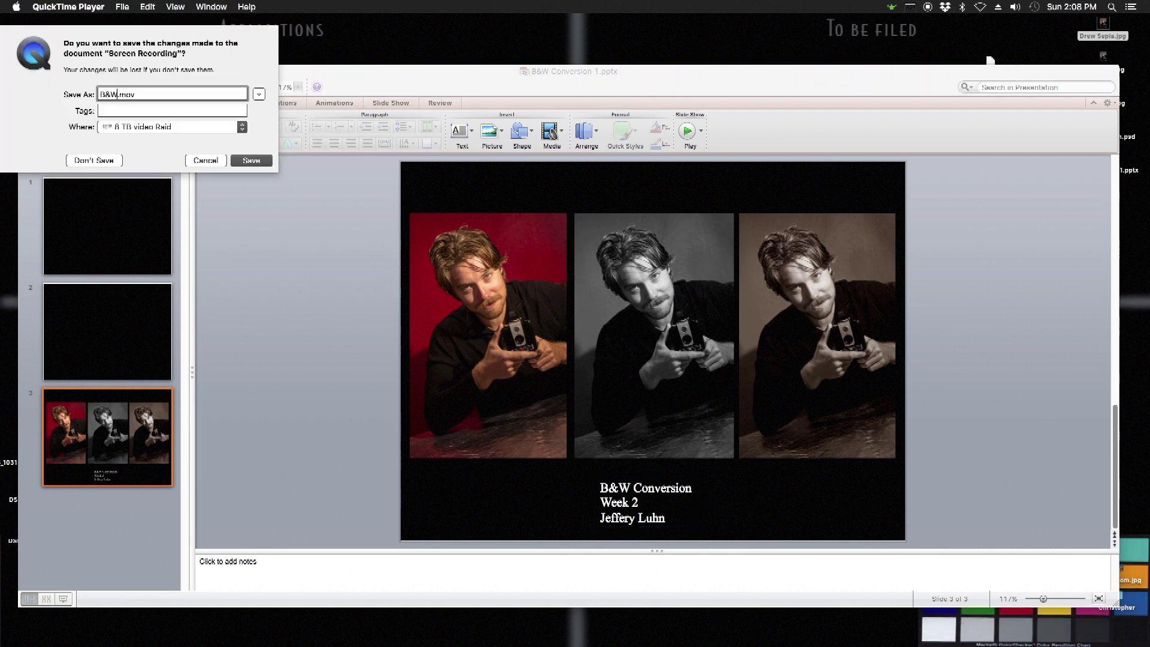
{"action": "type", "text": "conversion"}
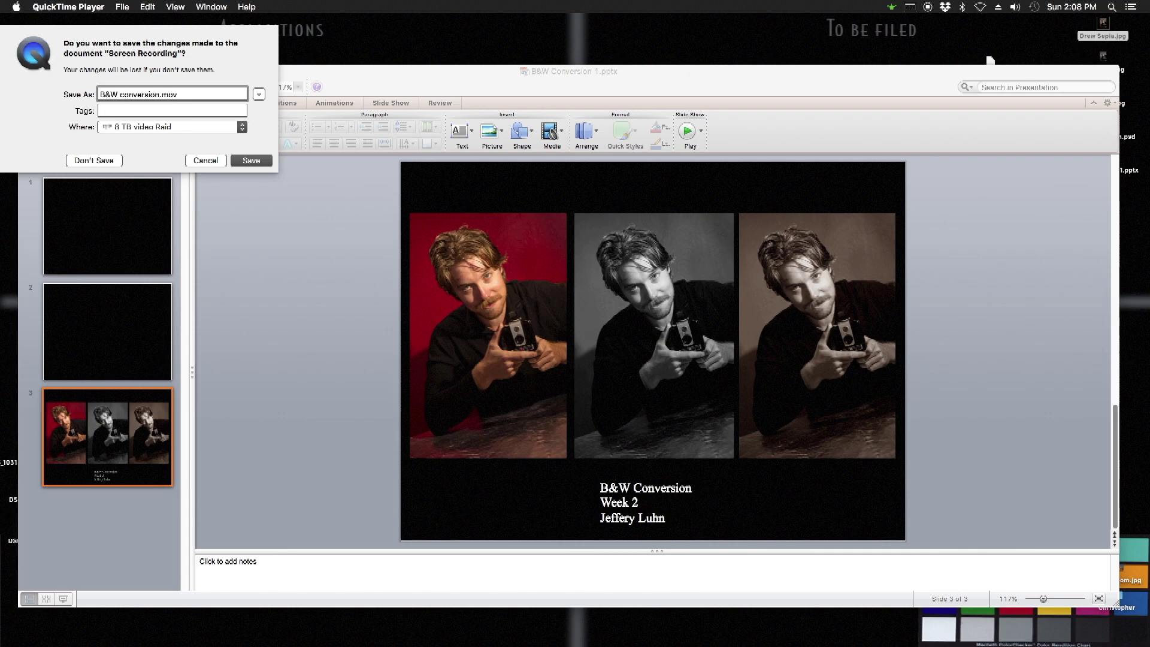